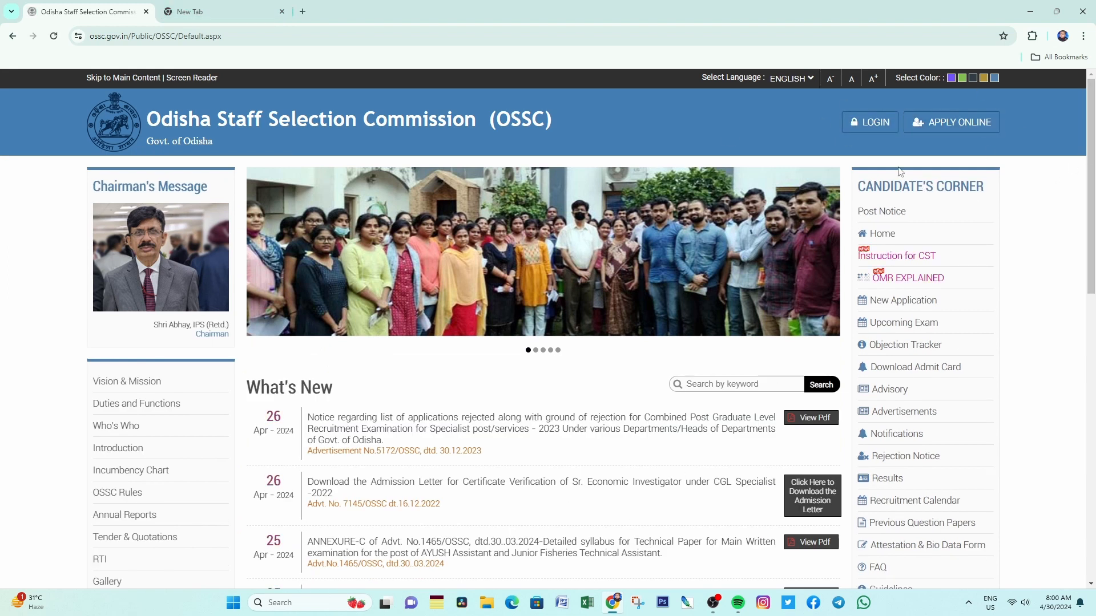
# From the on-going recruitments, start New User registration for the CHS post and acknowledge the notice.
pyautogui.click(932, 124)
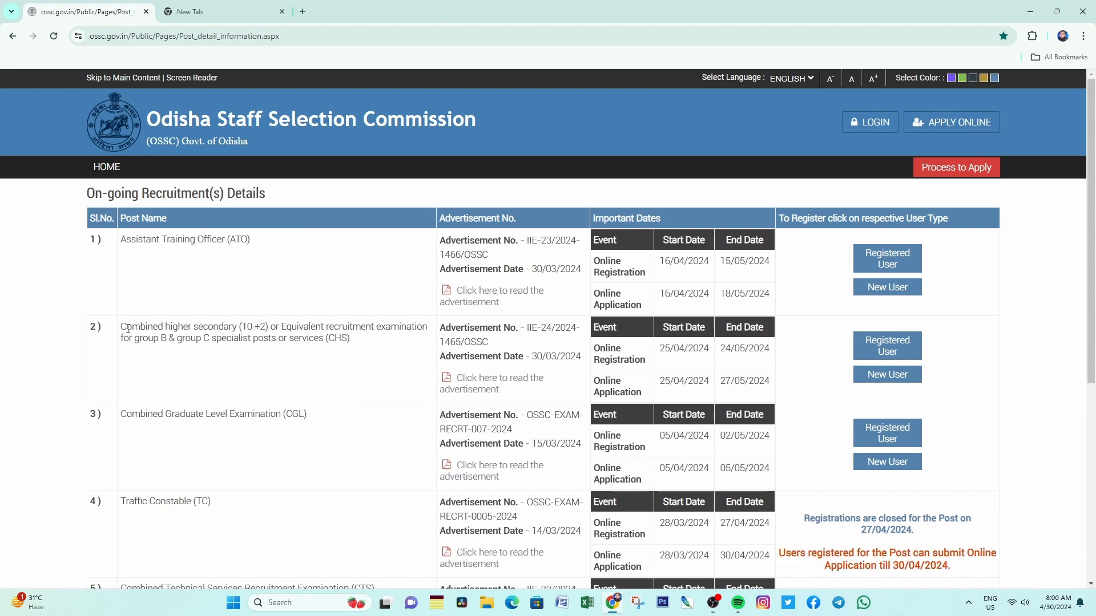
pyautogui.moveTo(122, 328); pyautogui.dragTo(363, 340)
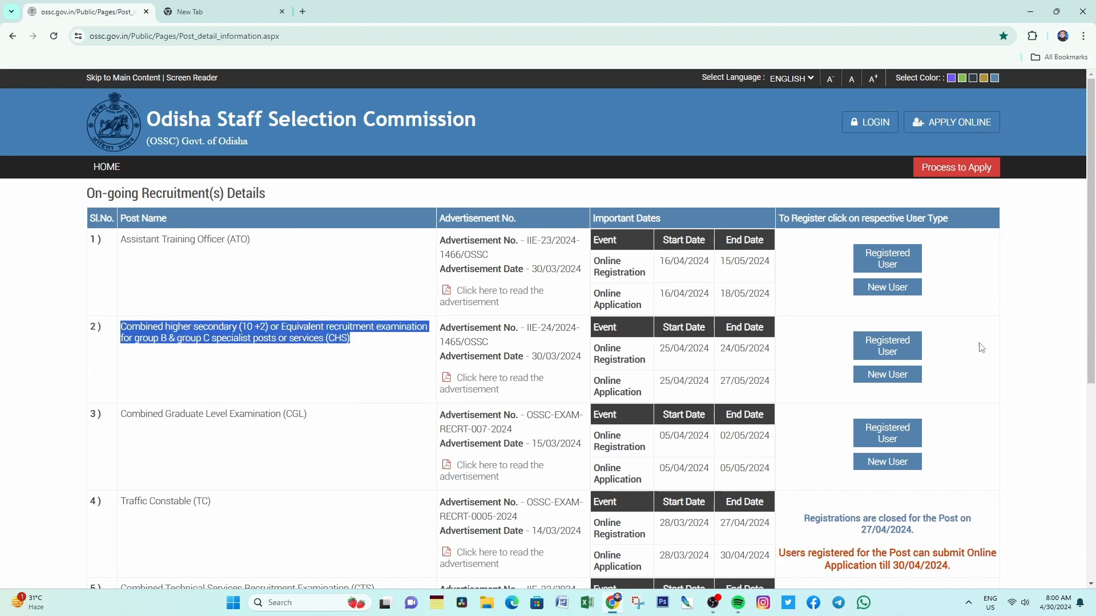
pyautogui.click(883, 380)
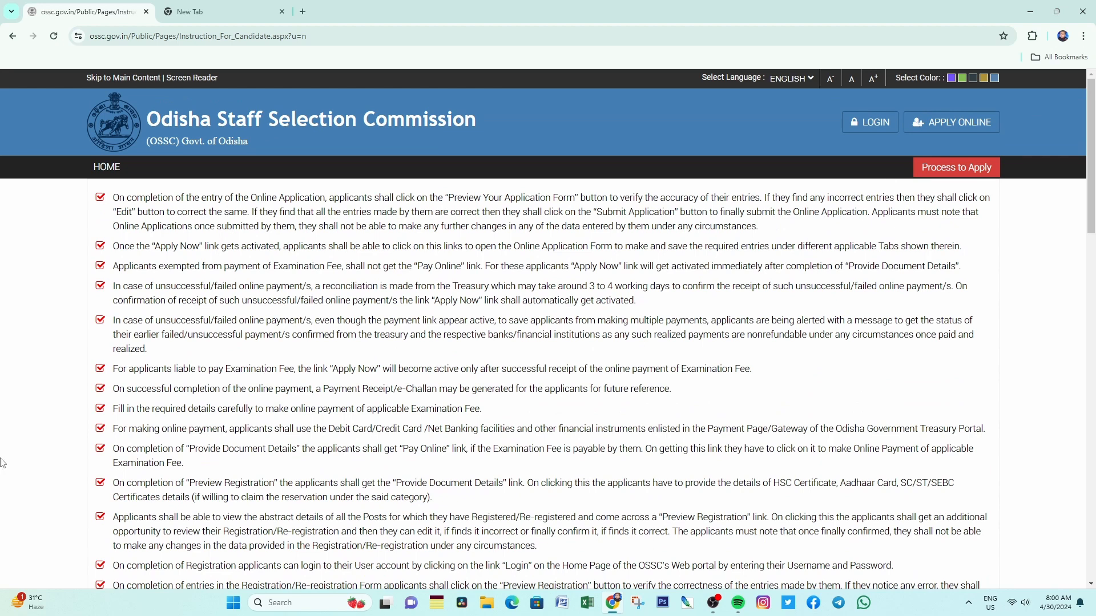
pyautogui.scroll(-10, 400, 299)
pyautogui.scroll(-5, 398, 299)
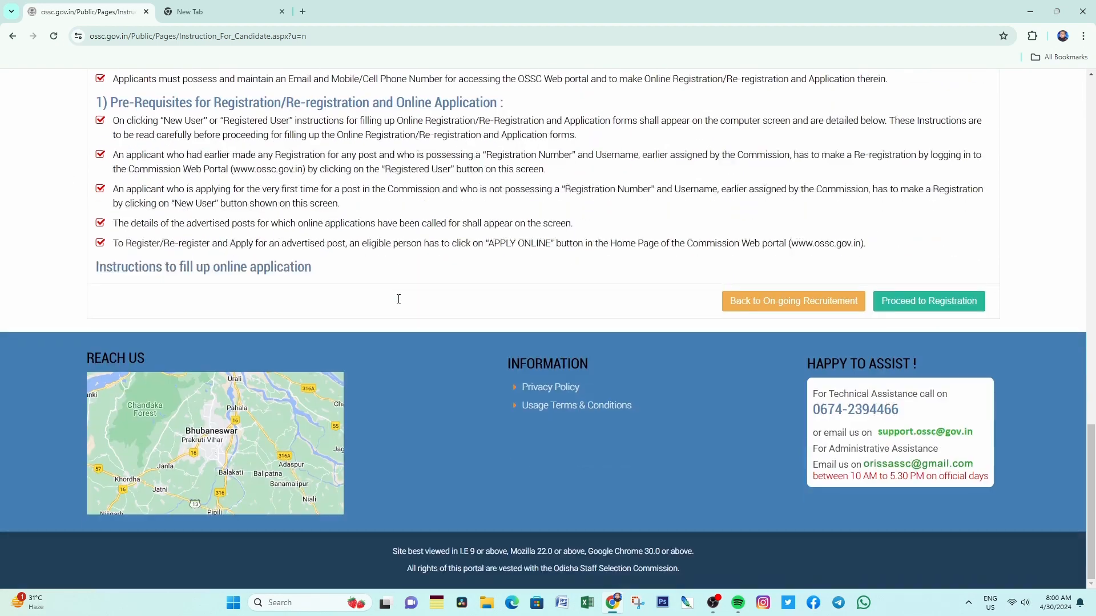
pyautogui.click(934, 307)
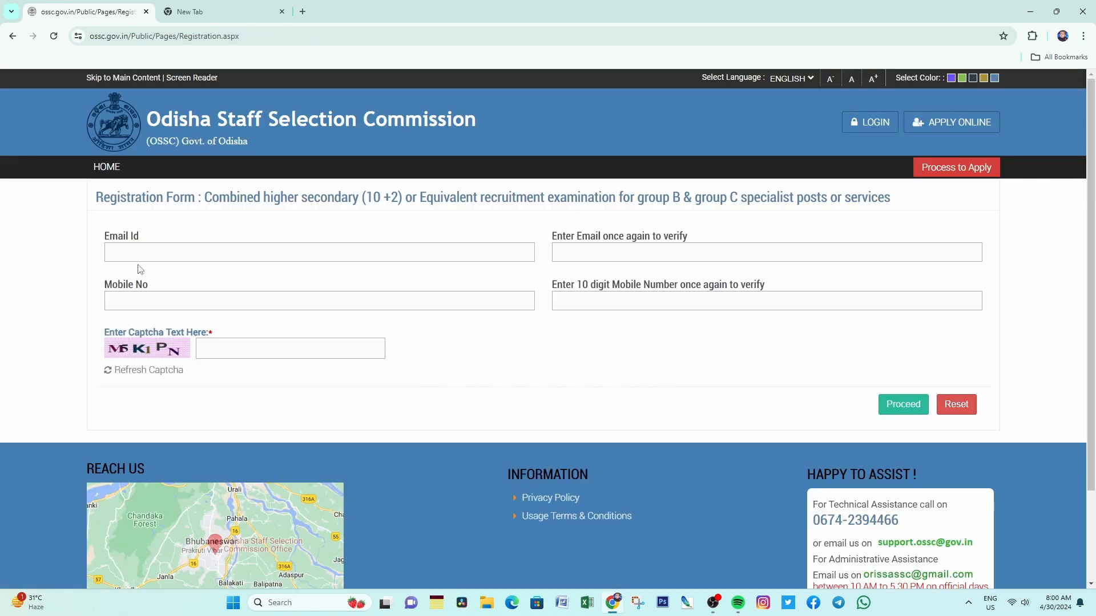
pyautogui.click(237, 251)
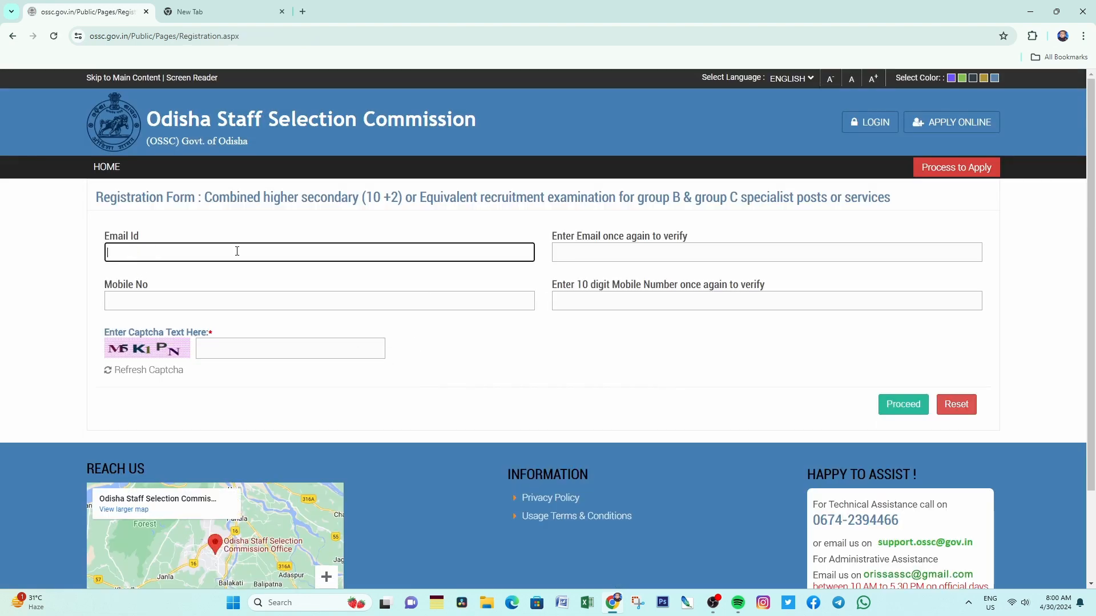
# Enter the applicant's e-mail address and re-enter it to confirm.
pyautogui.click(638, 251)
pyautogui.click(289, 294)
pyautogui.click(273, 257)
pyautogui.write('••••••••••')
pyautogui.press('Tab')
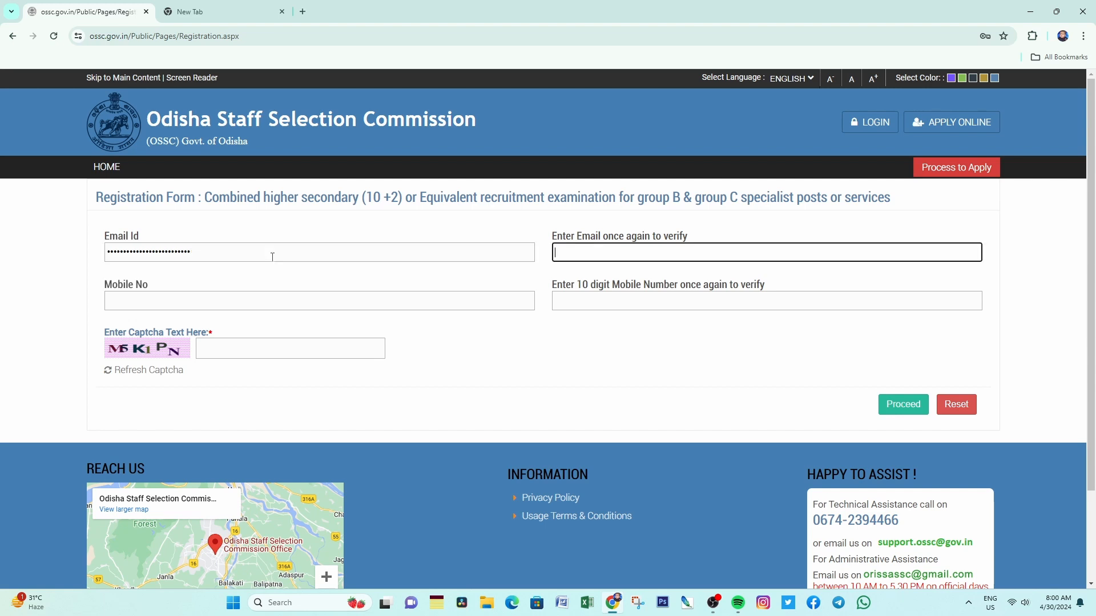
pyautogui.press('Tab')
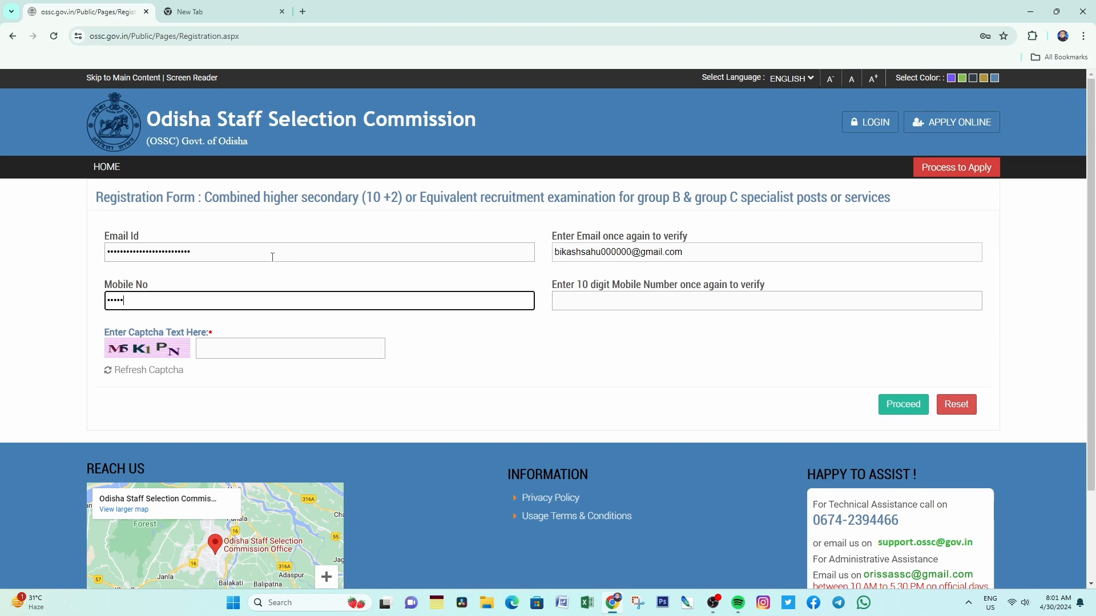
# Enter and confirm the mobile number, fill in the captcha, and submit for verification.
pyautogui.write('00')
pyautogui.press('Tab')
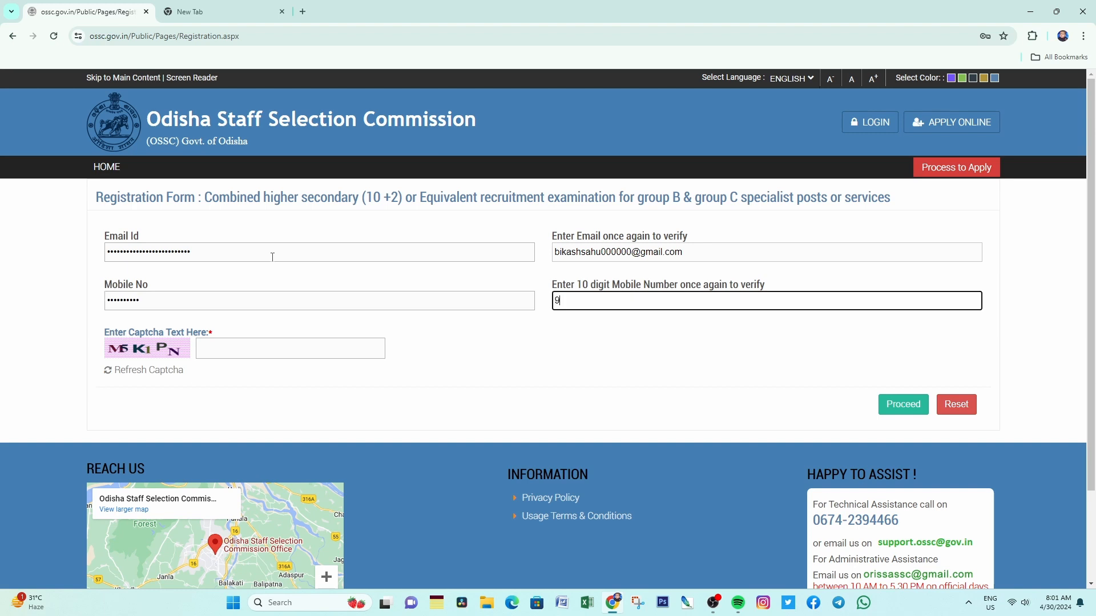
pyautogui.click(266, 347)
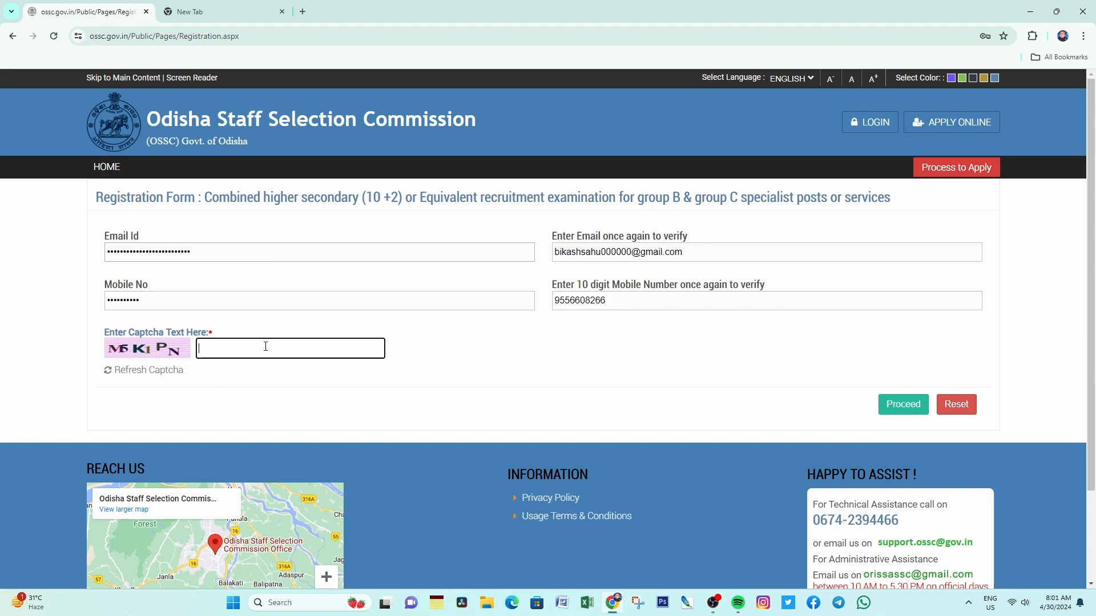
pyautogui.write('M5K1PN')
pyautogui.click(891, 405)
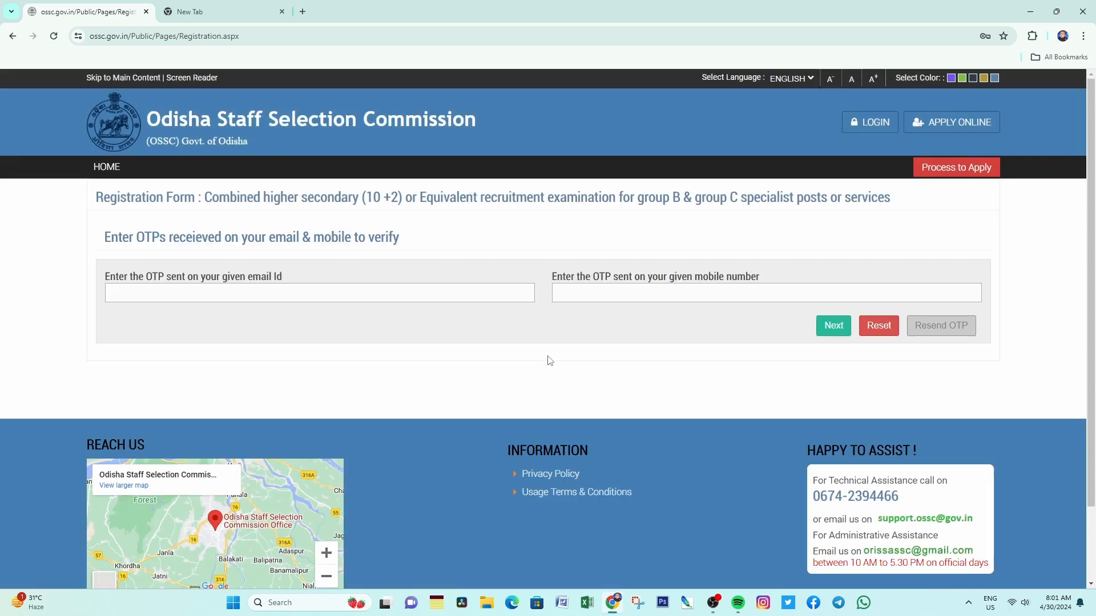
# Enter the OTPs received by e-mail and mobile to verify the contact details.
pyautogui.click(237, 296)
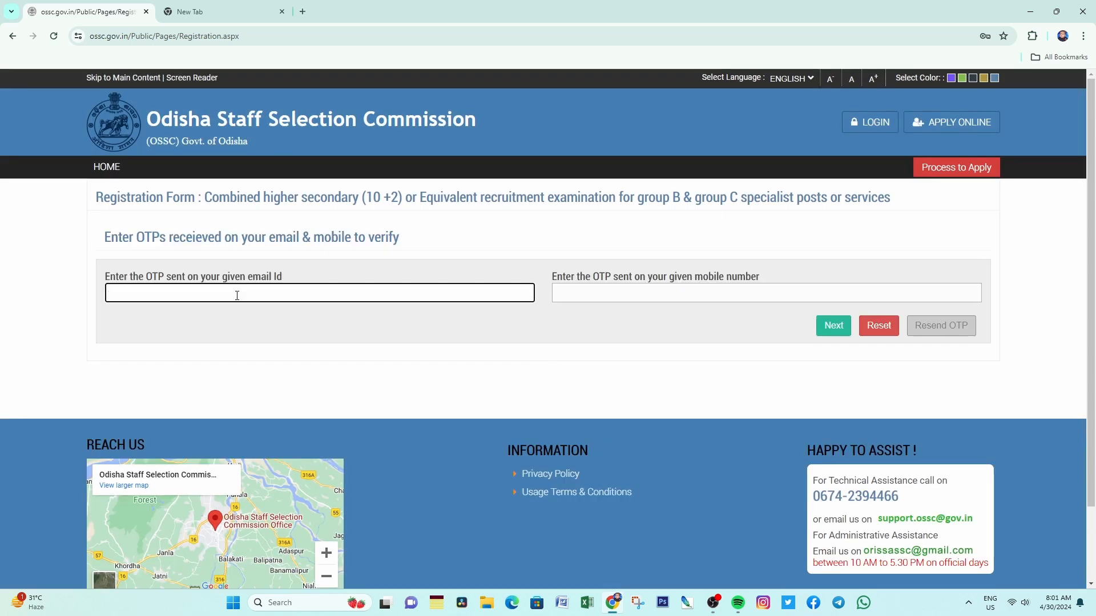
pyautogui.click(596, 301)
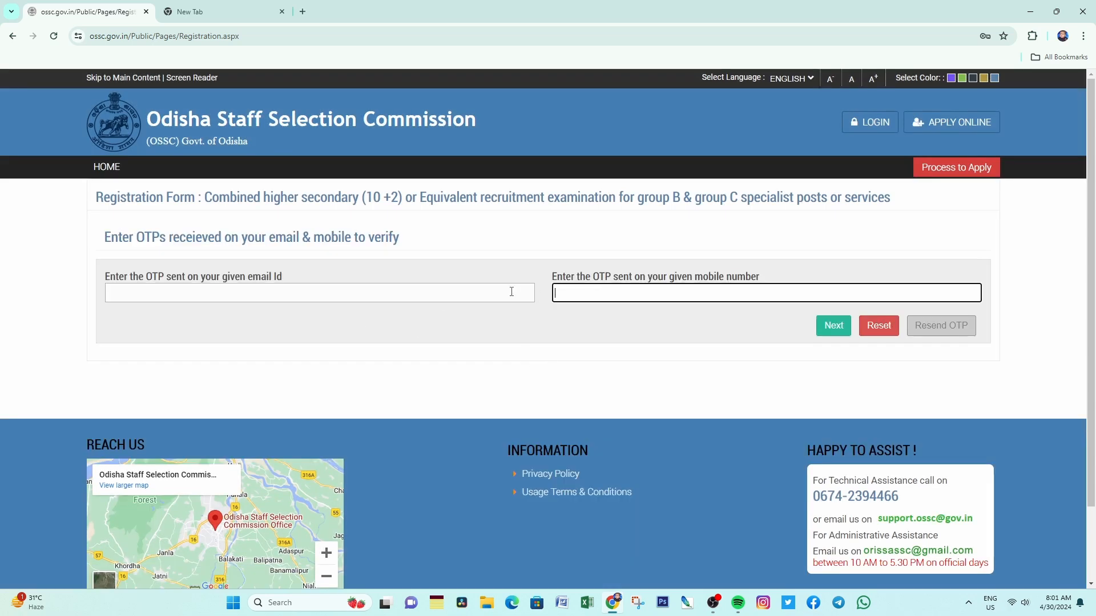
pyautogui.click(511, 292)
pyautogui.click(583, 293)
pyautogui.click(529, 294)
pyautogui.click(591, 288)
pyautogui.click(497, 290)
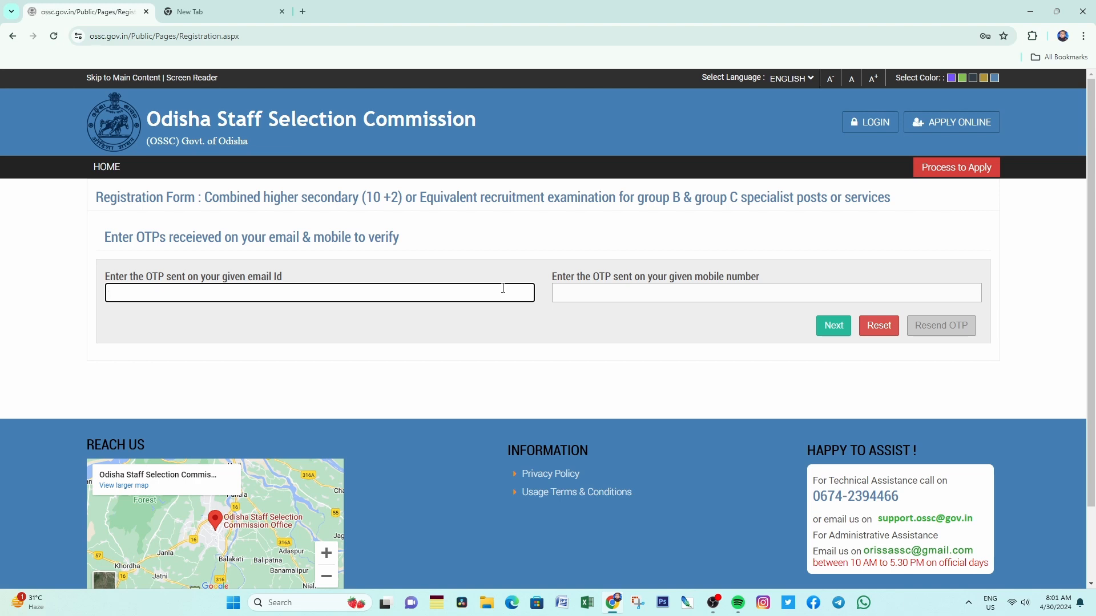
pyautogui.click(597, 288)
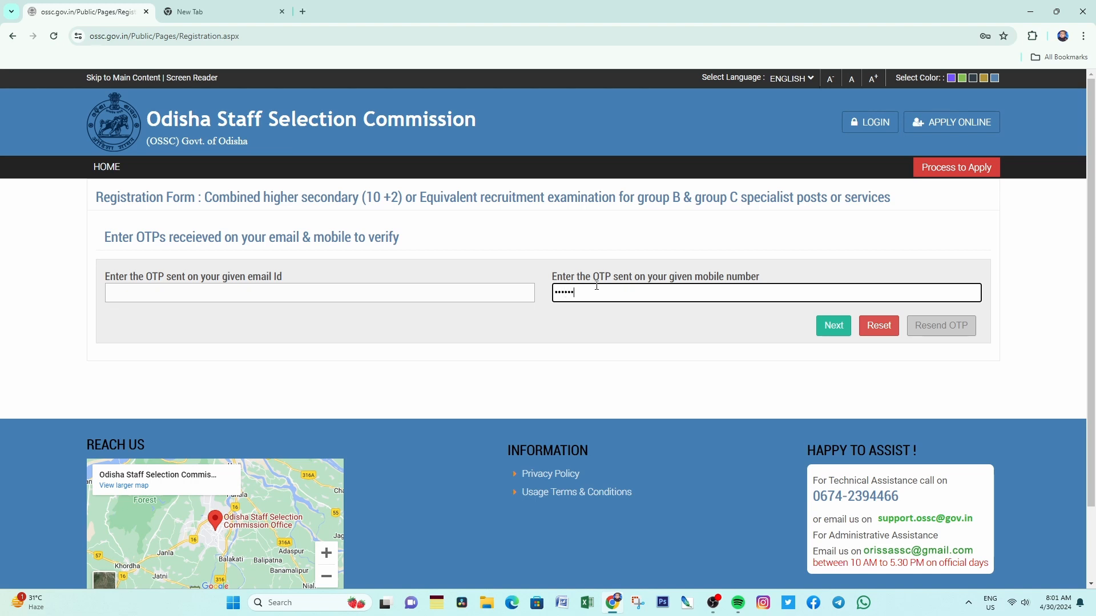
pyautogui.click(308, 297)
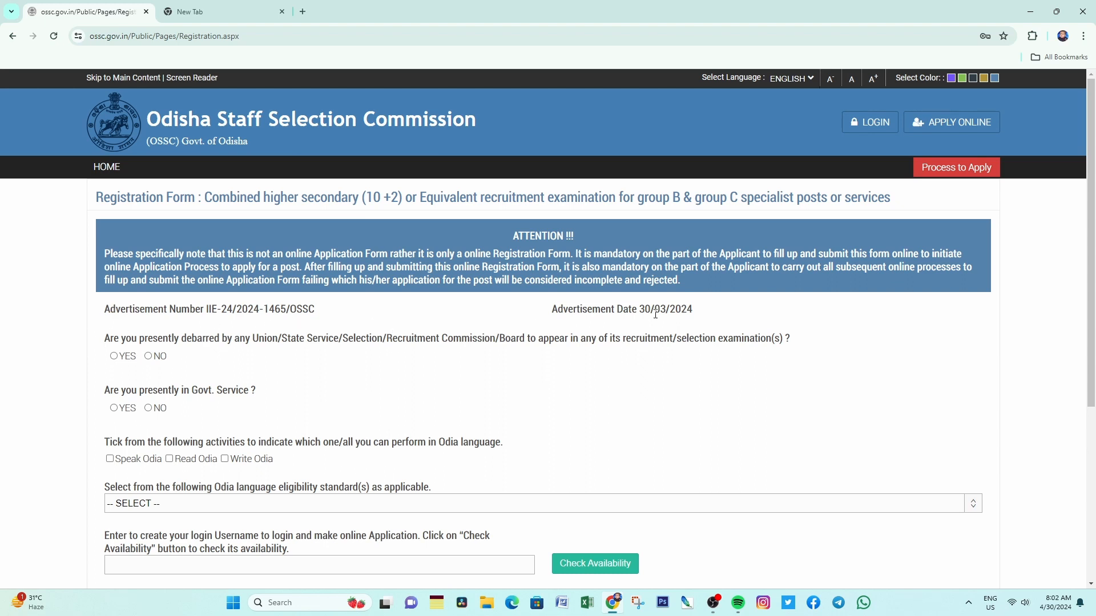
# Answer No to the debarment and government service questions.
pyautogui.moveTo(104, 338); pyautogui.dragTo(838, 339)
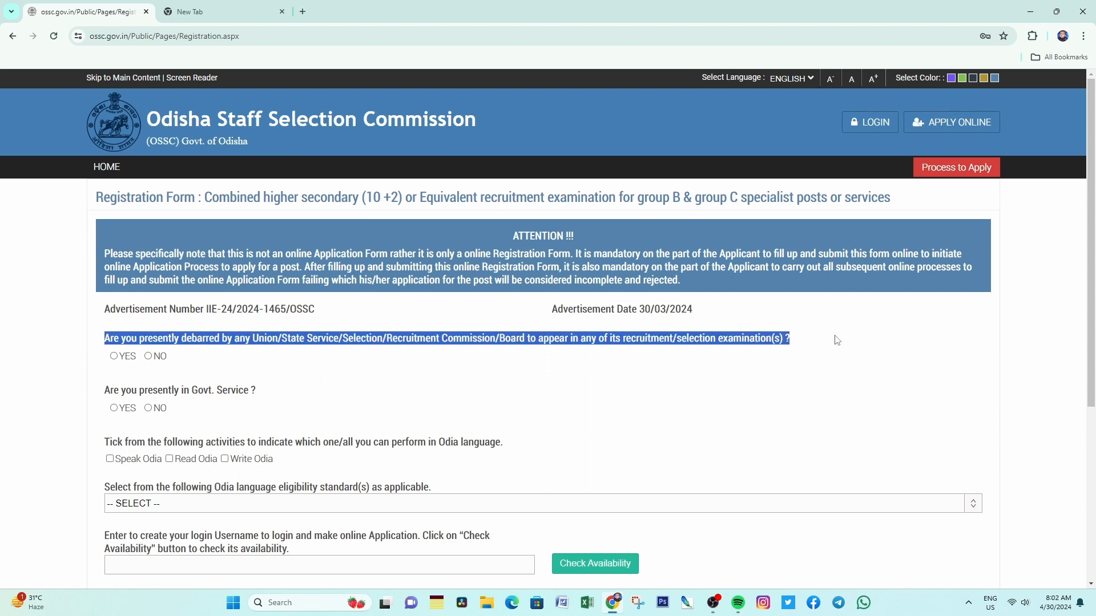
pyautogui.click(278, 355)
pyautogui.click(148, 356)
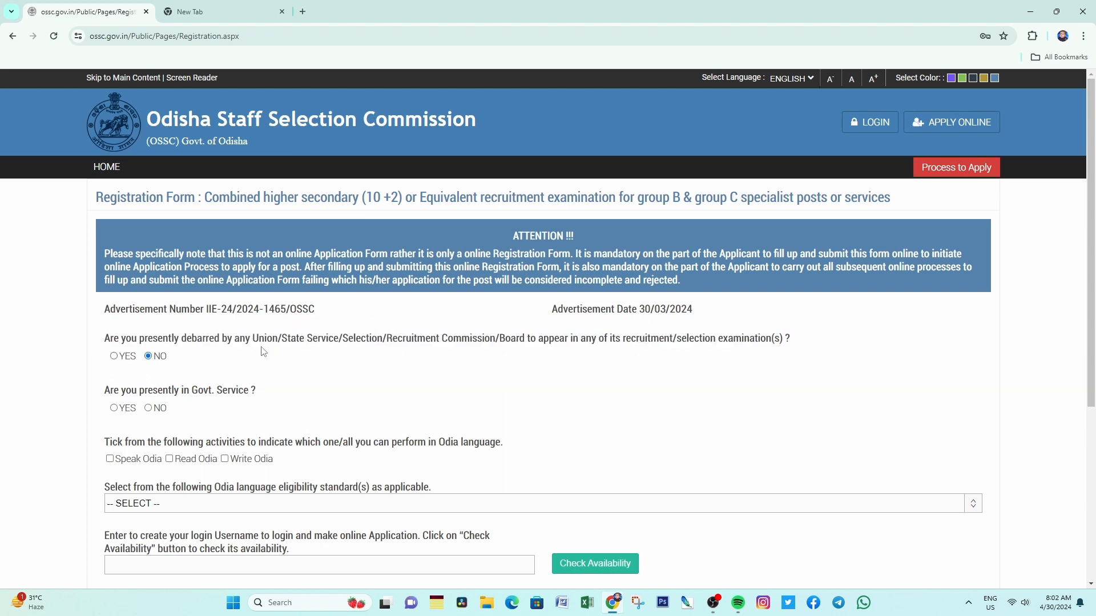
pyautogui.scroll(-2, 264, 351)
pyautogui.click(148, 294)
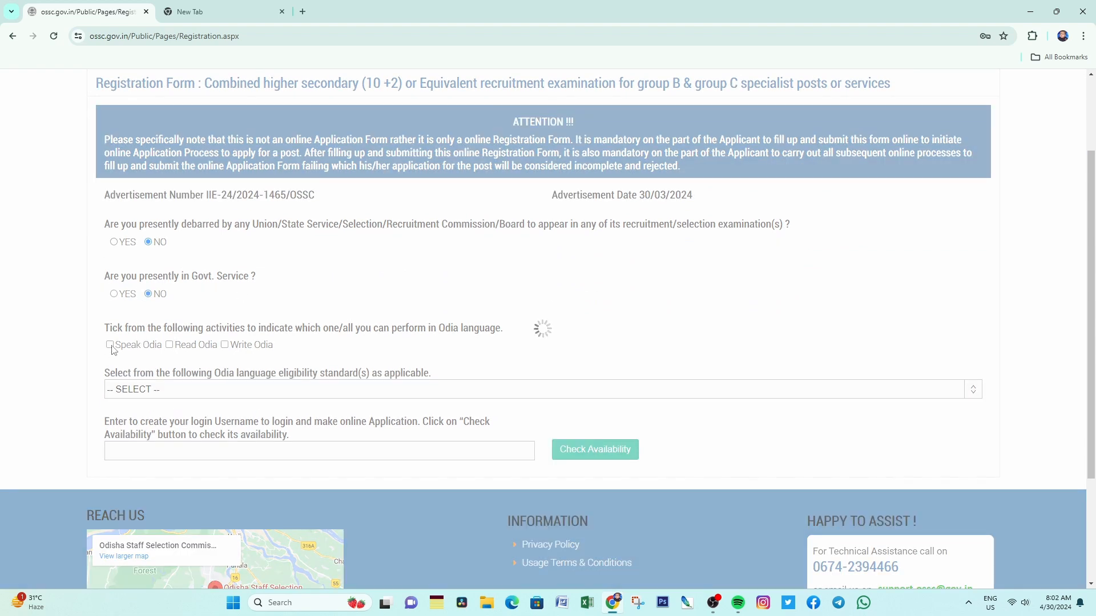
# Tick Speak, Read and Write Odia and choose the Class-VII Odia standard.
pyautogui.click(110, 345)
pyautogui.click(169, 345)
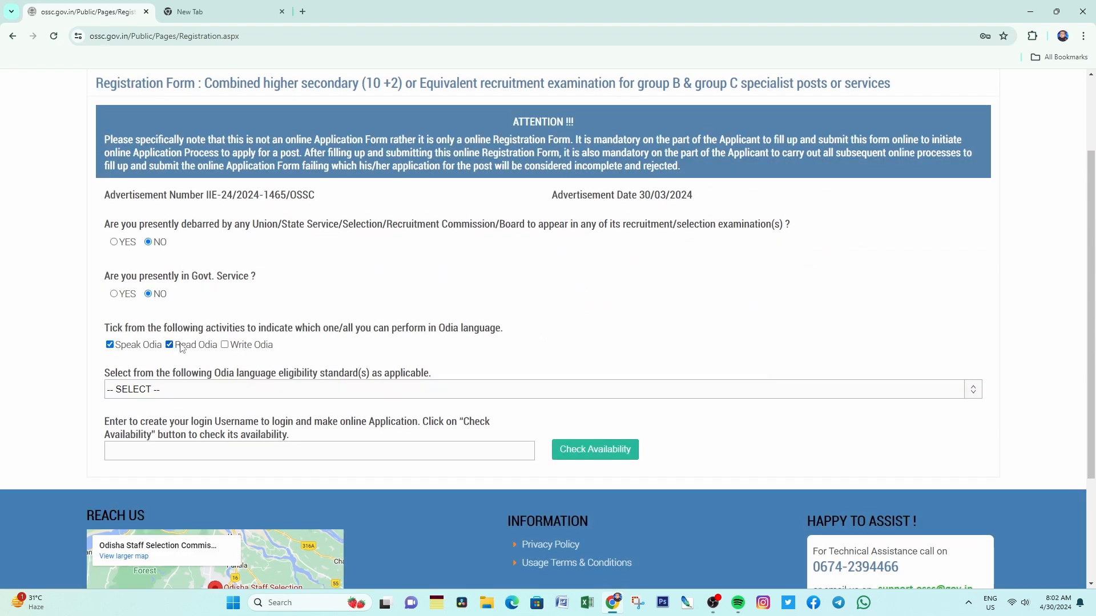
pyautogui.click(225, 345)
pyautogui.click(142, 390)
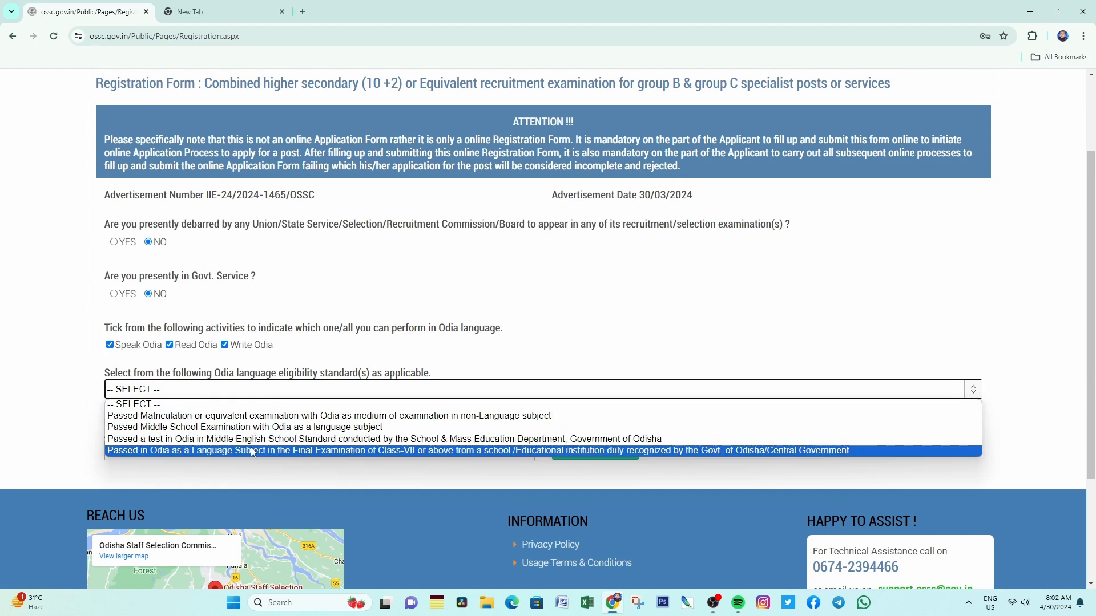
pyautogui.click(308, 452)
# Enter a login username and check its availability.
pyautogui.click(261, 451)
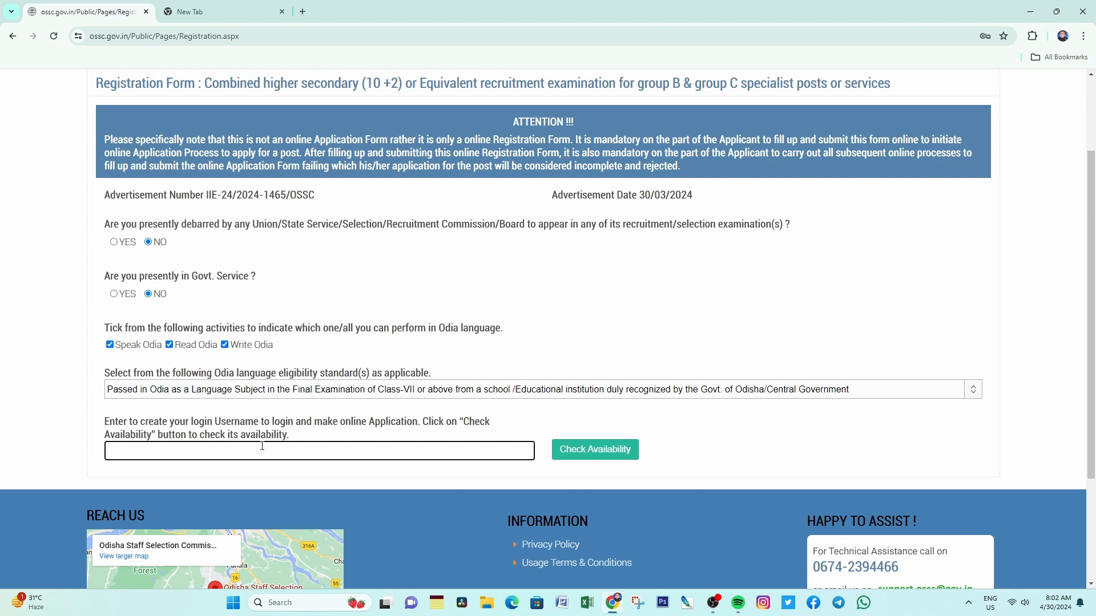
pyautogui.write('JANA')
pyautogui.press('BackSpace')
pyautogui.press('BackSpace')
pyautogui.write('anamitra2k23')
pyautogui.click(589, 456)
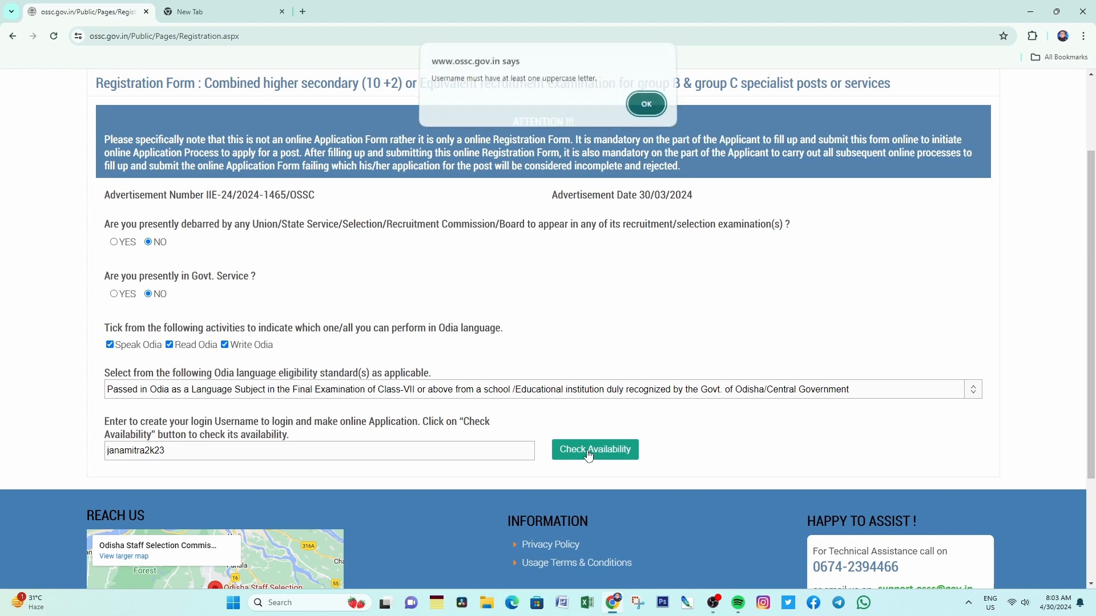
pyautogui.click(645, 109)
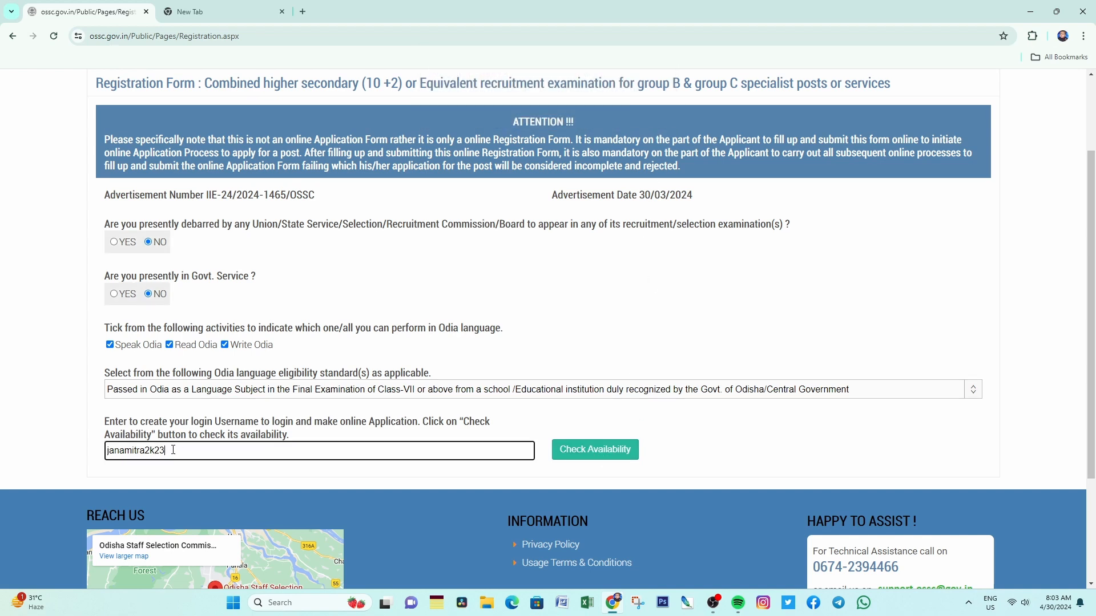
# Retype the username in lowercase and recheck its availability.
pyautogui.doubleClick(173, 450)
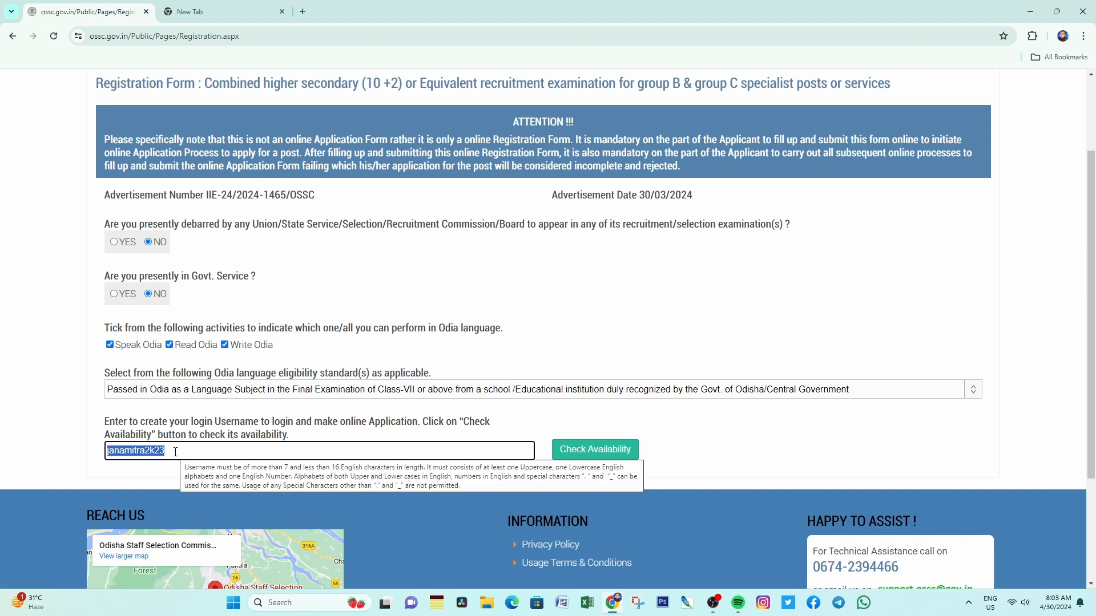
pyautogui.write('janam')
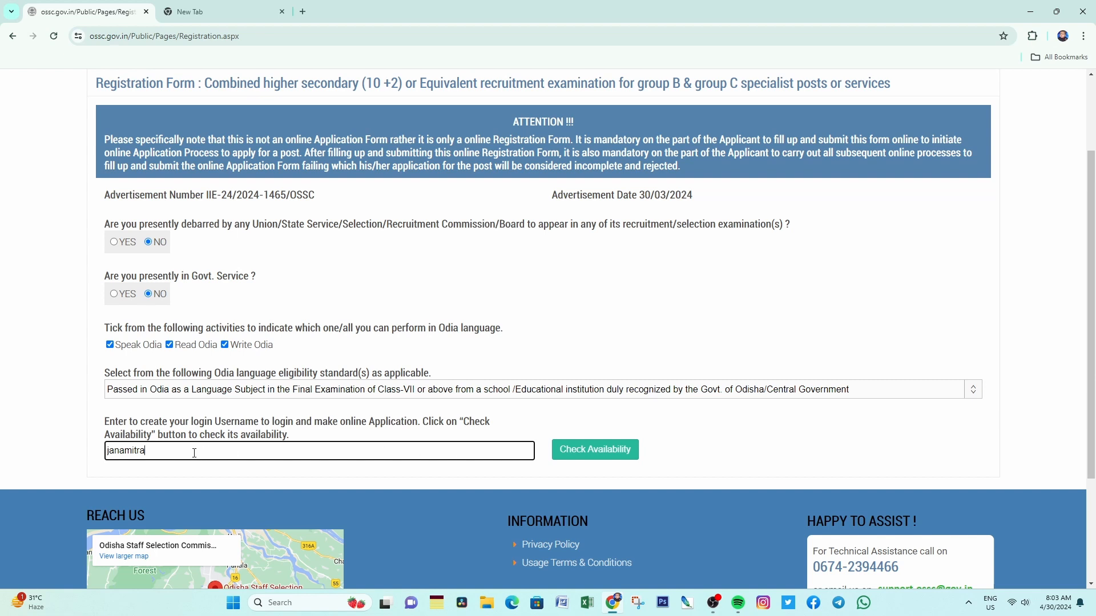
pyautogui.doubleClick(180, 459)
pyautogui.click(591, 445)
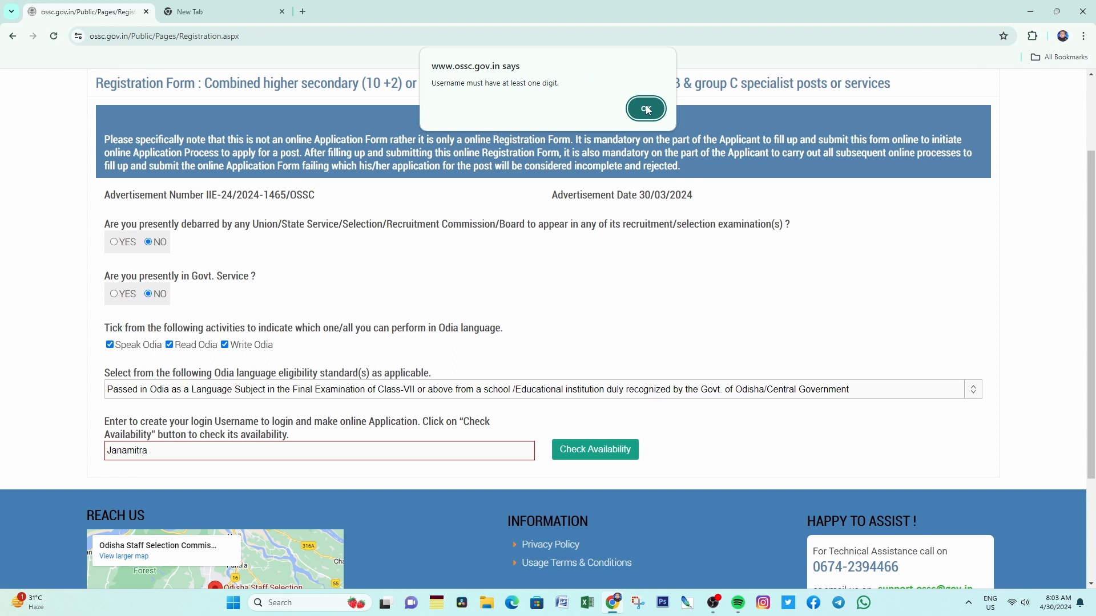
pyautogui.click(646, 109)
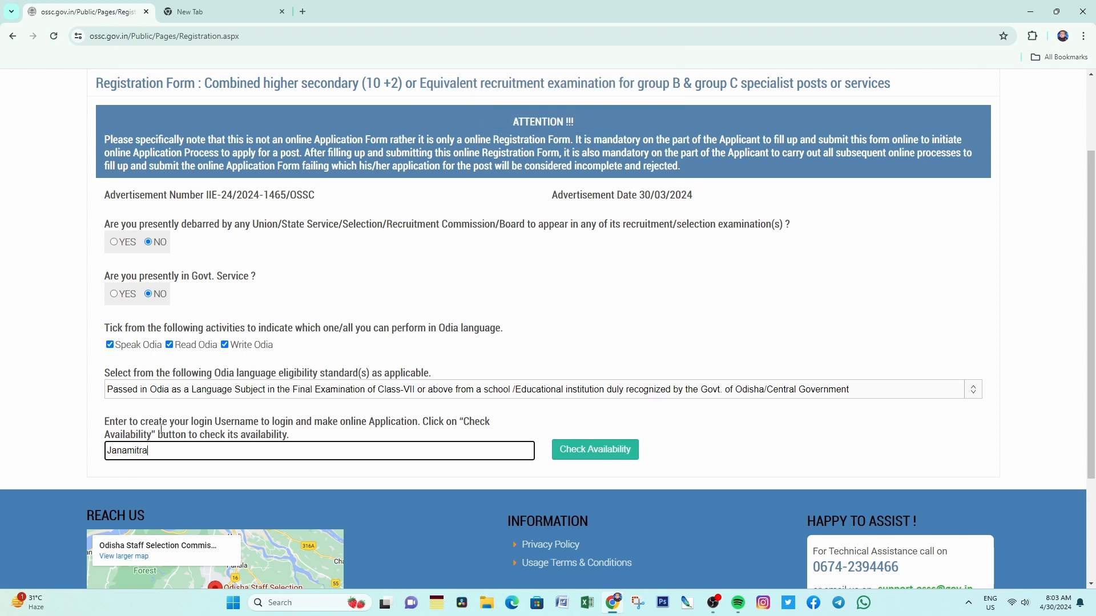
pyautogui.write('2k')
pyautogui.write('23')
pyautogui.click(592, 450)
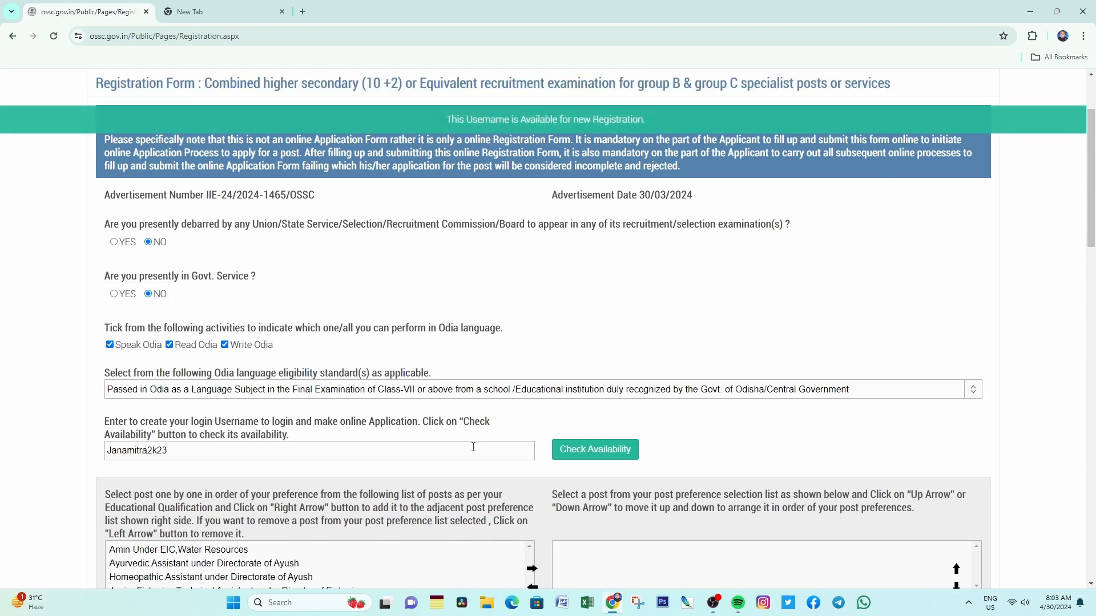
# Add Amin Under EIC, Water Resources as the first post preference.
pyautogui.scroll(-1, 522, 373)
pyautogui.scroll(-2, 522, 373)
pyautogui.click(303, 382)
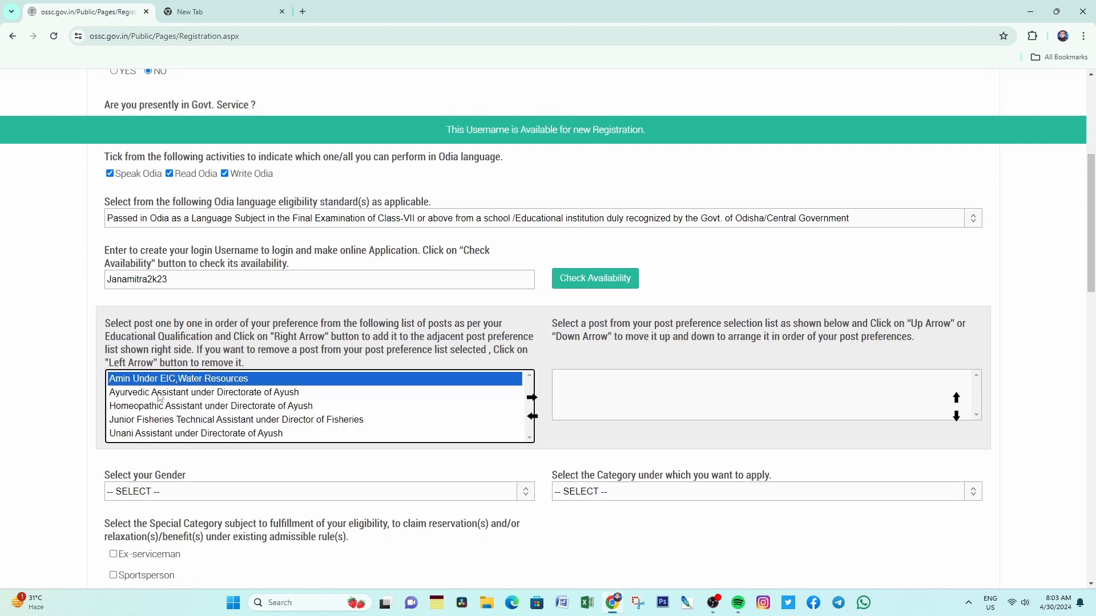
pyautogui.scroll(-2, 201, 386)
pyautogui.scroll(2, 201, 386)
pyautogui.click(533, 399)
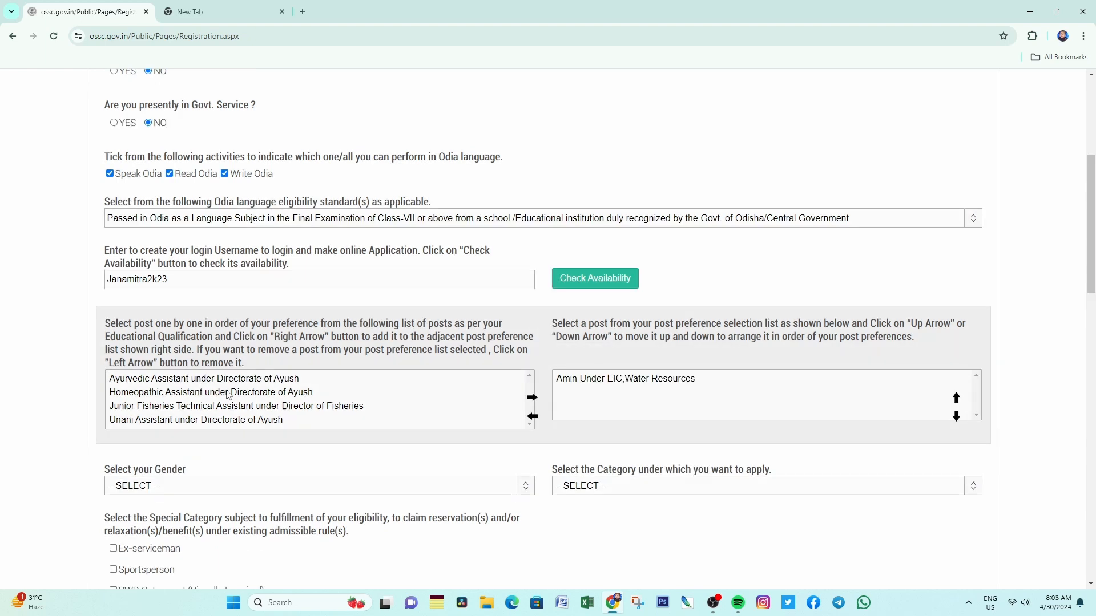
# Add Ayurvedic, Homeopathic, Junior Fisheries Technical and Unani Assistant posts to the preference list.
pyautogui.click(533, 398)
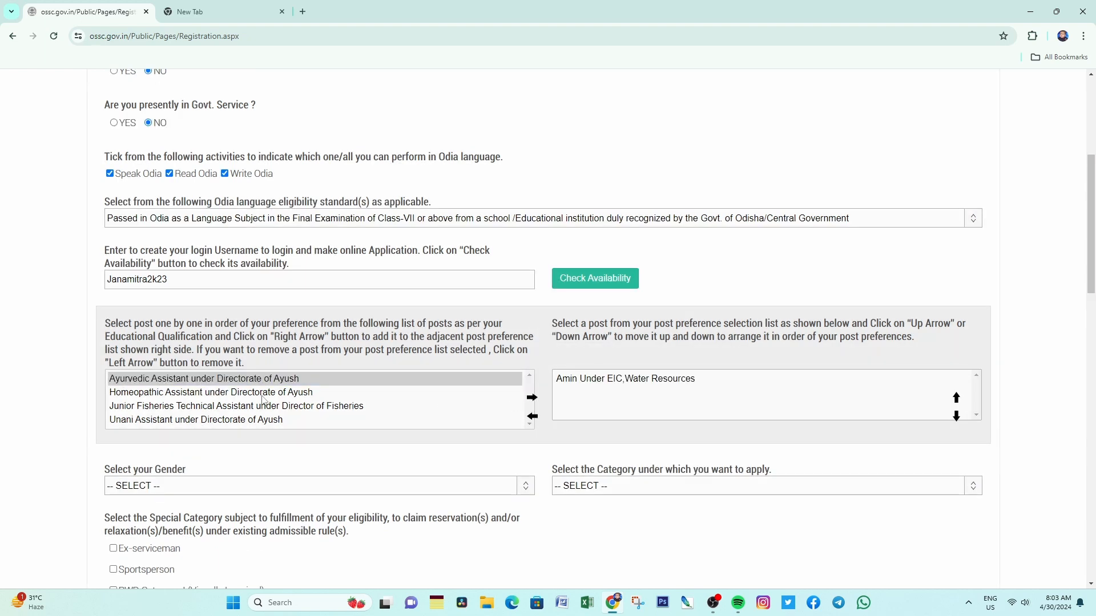
pyautogui.click(206, 381)
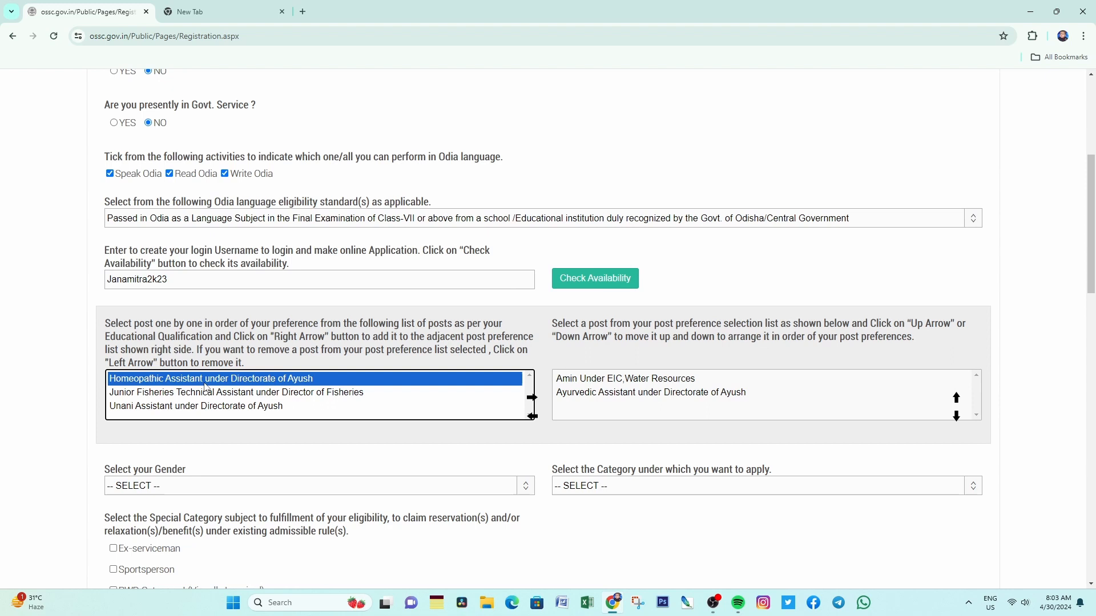
pyautogui.click(533, 398)
pyautogui.click(226, 381)
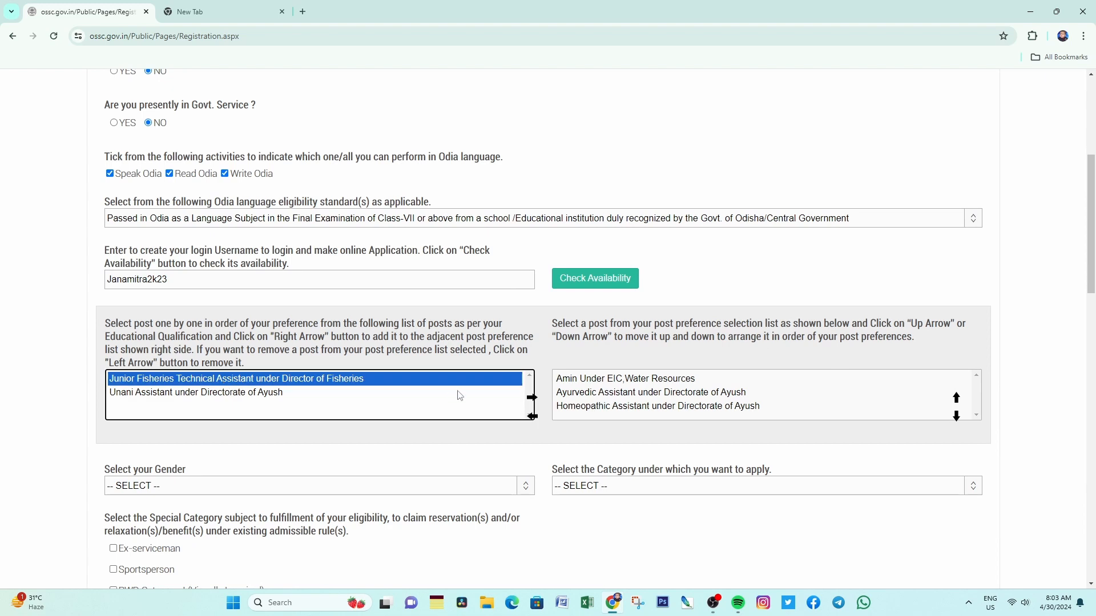
pyautogui.click(531, 400)
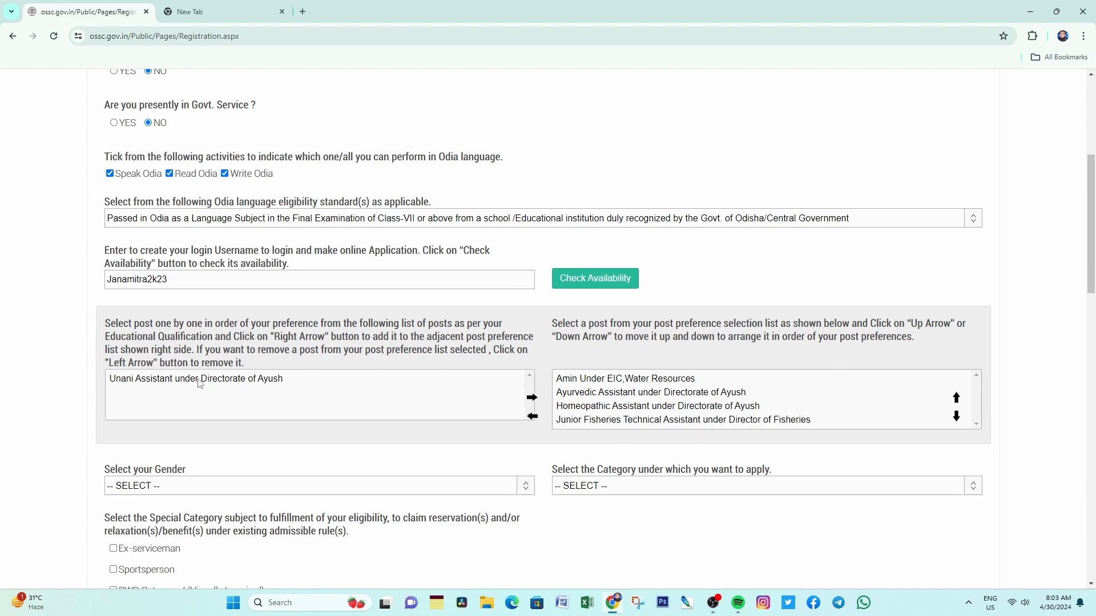
pyautogui.click(198, 381)
pyautogui.click(532, 399)
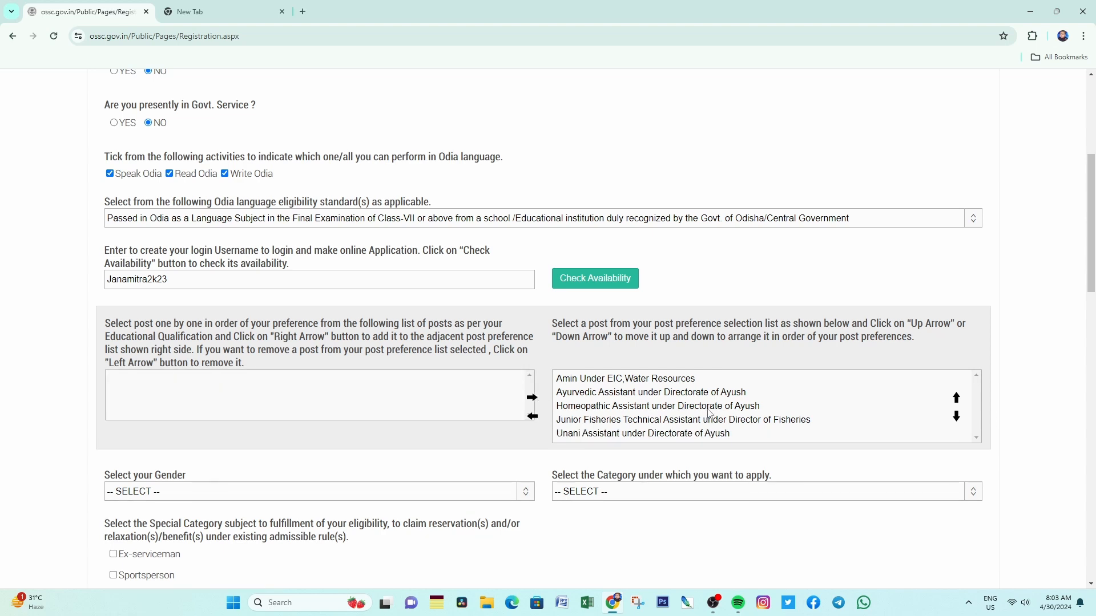
pyautogui.scroll(-1, 683, 412)
pyautogui.click(180, 442)
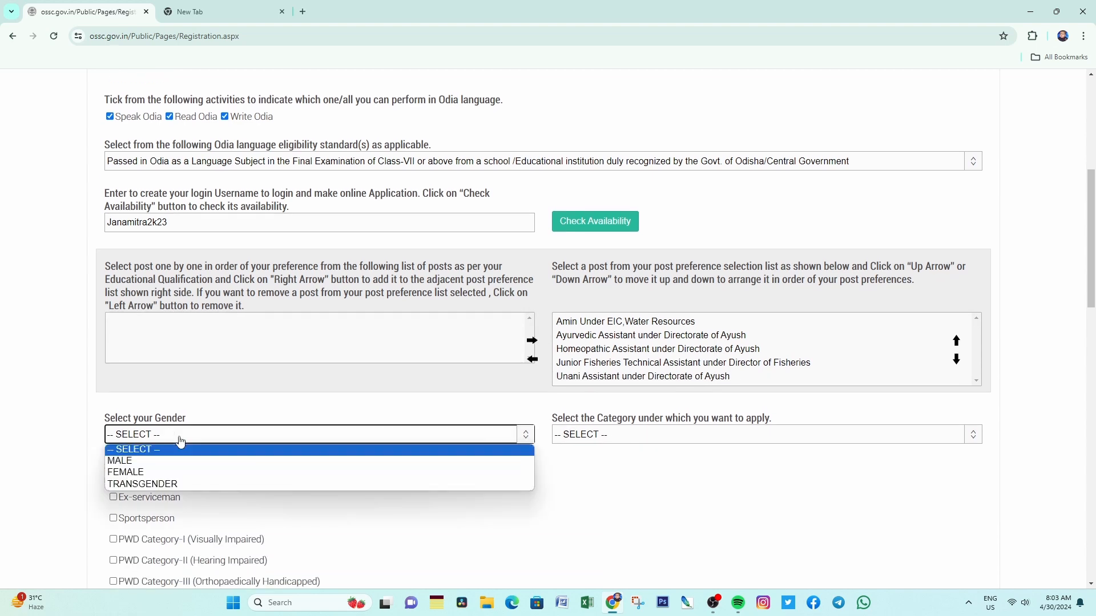
# Set the gender to MALE and try SCHEDULED TRIBE as the category.
pyautogui.click(135, 466)
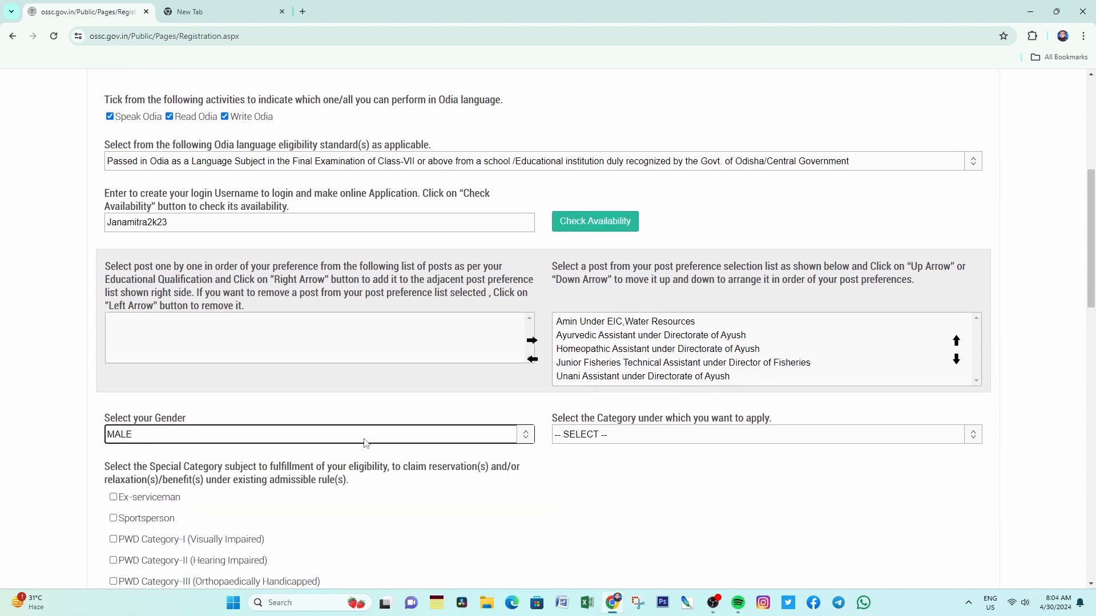
pyautogui.click(602, 440)
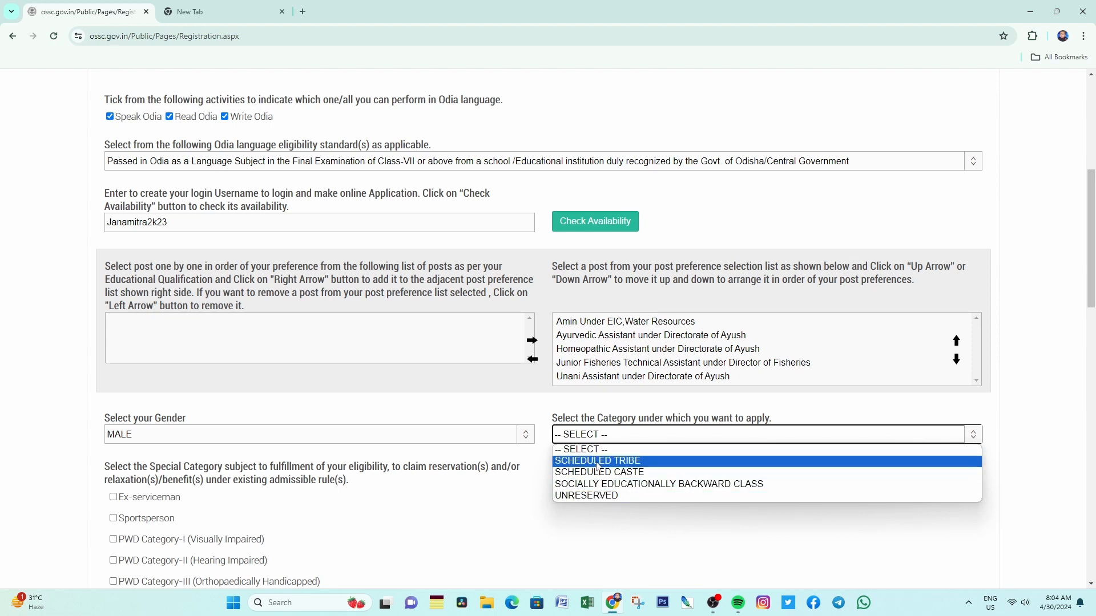
pyautogui.click(597, 462)
pyautogui.click(391, 482)
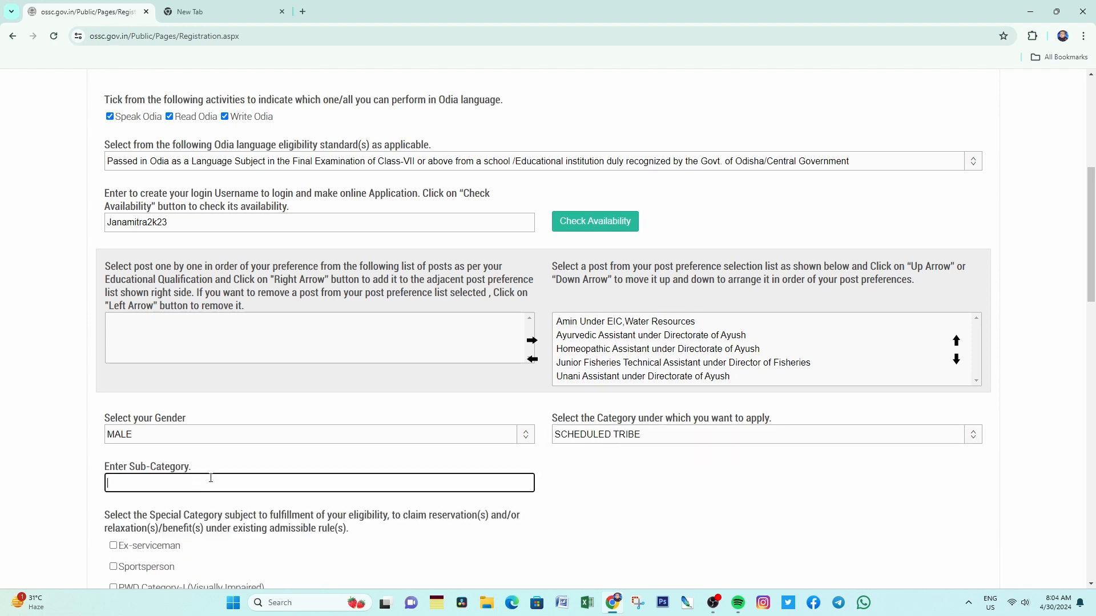
pyautogui.scroll(-3, 293, 440)
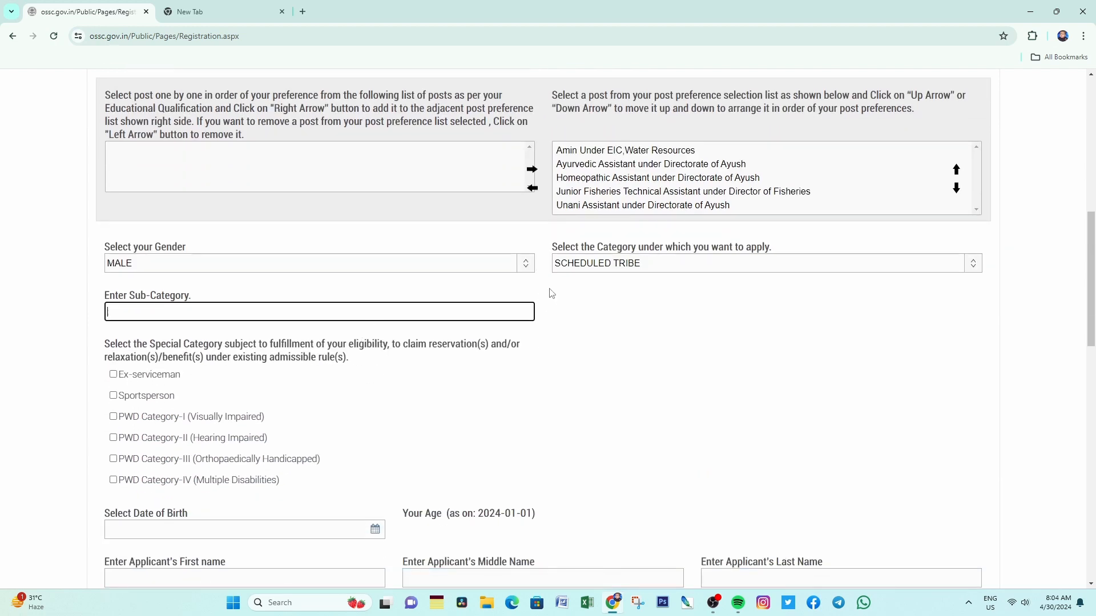
# Settle the category on UNRESERVED after trying SCHEDULED CASTE and SEBC.
pyautogui.click(573, 265)
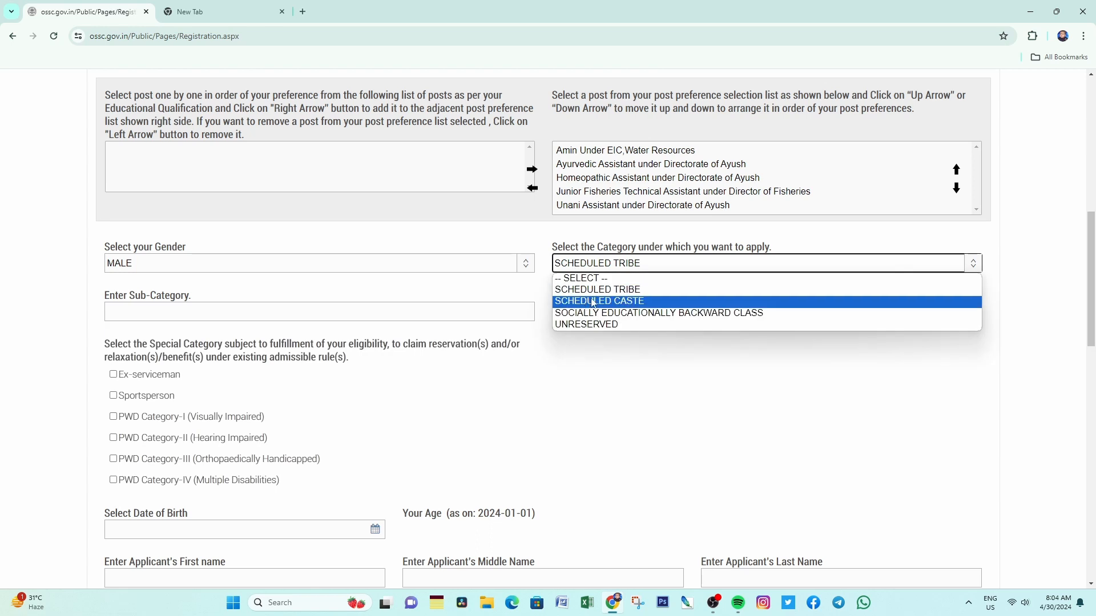
pyautogui.click(584, 301)
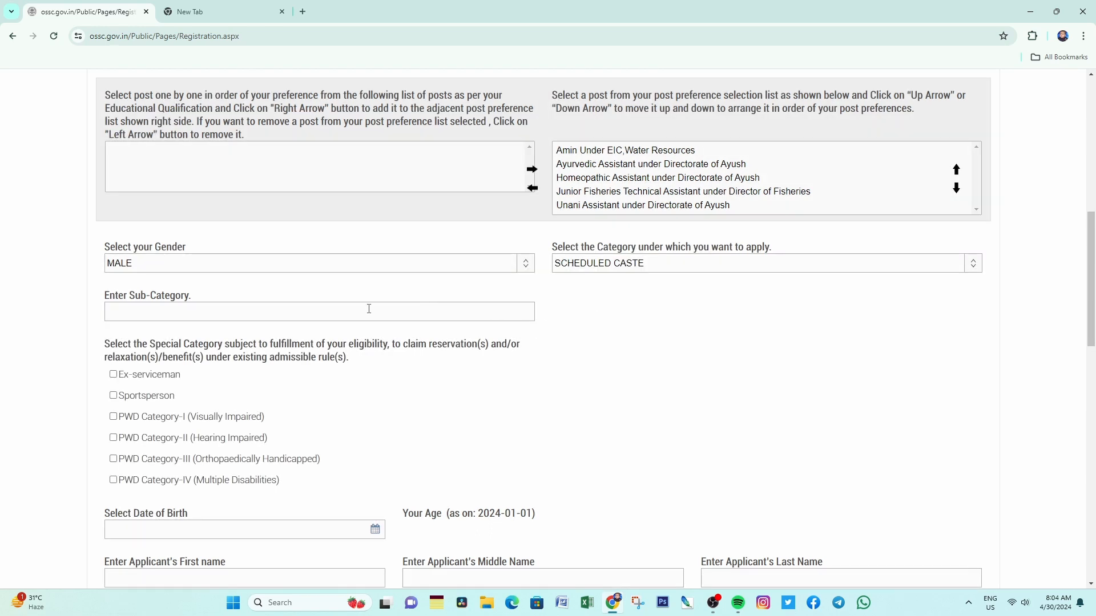
pyautogui.click(600, 263)
pyautogui.click(600, 313)
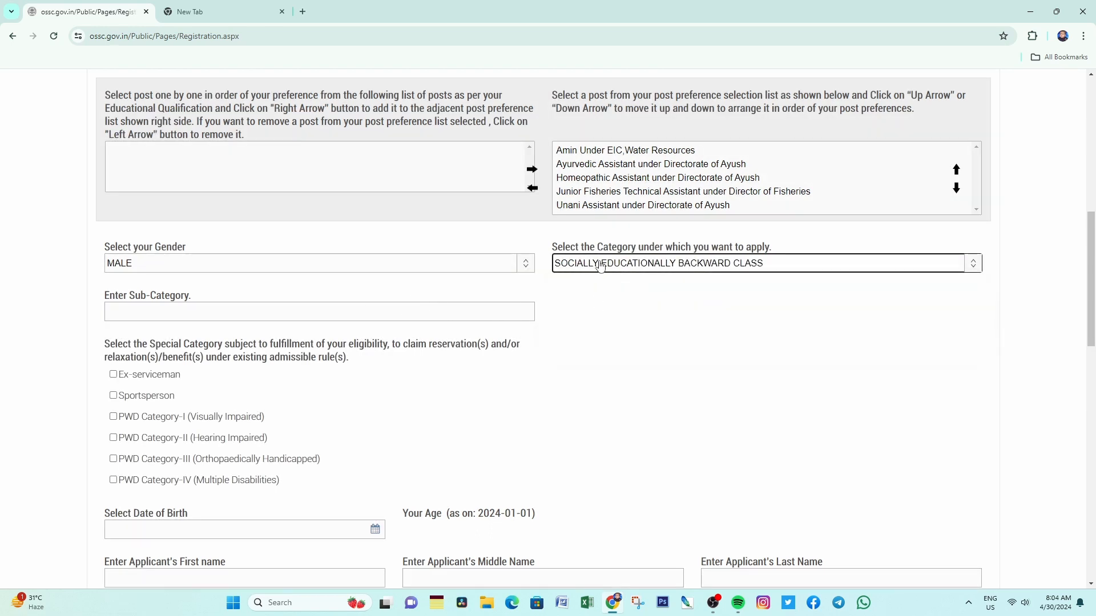
pyautogui.click(660, 277)
pyautogui.click(590, 323)
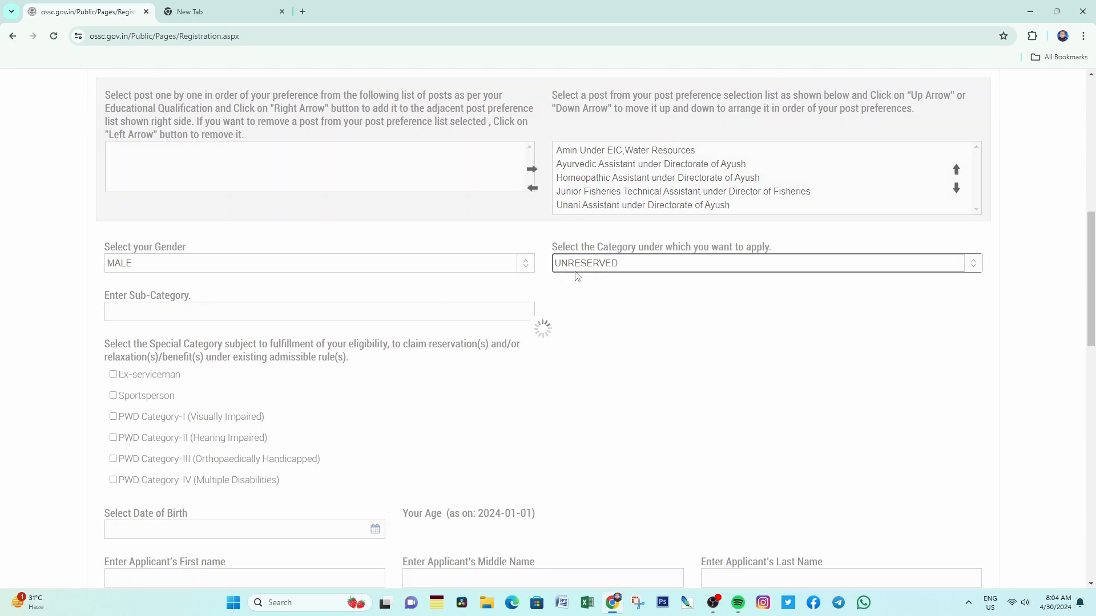
pyautogui.click(558, 268)
pyautogui.click(580, 265)
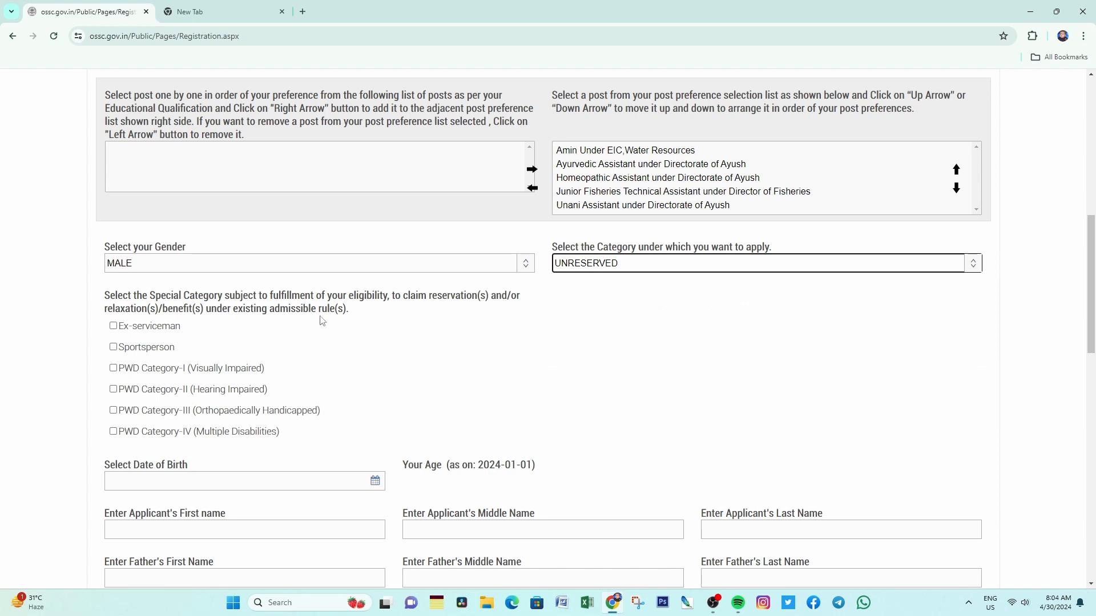
pyautogui.click(645, 264)
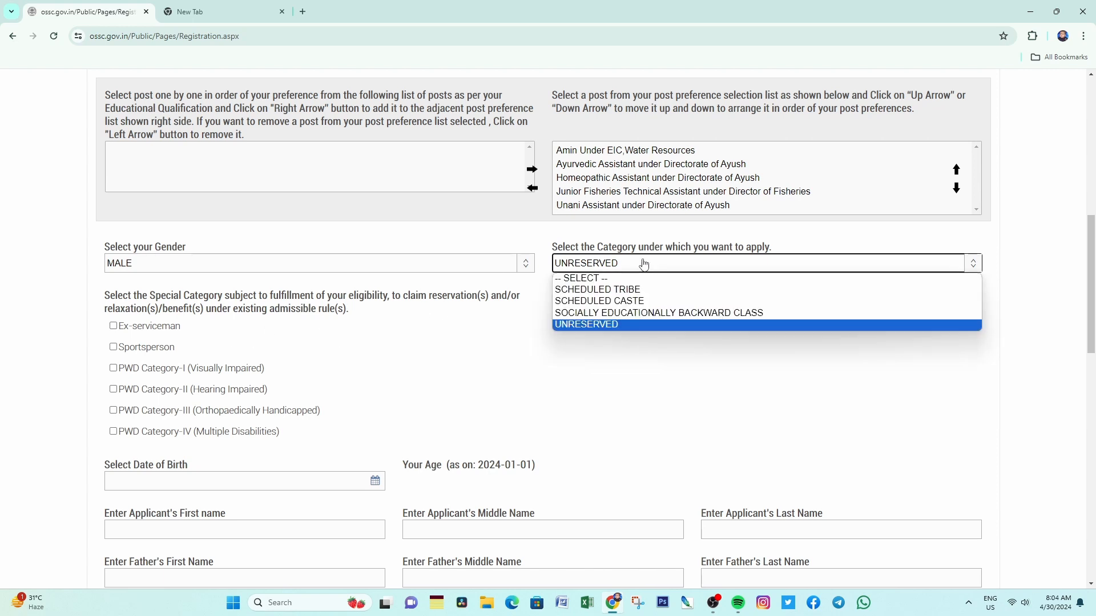
pyautogui.click(603, 267)
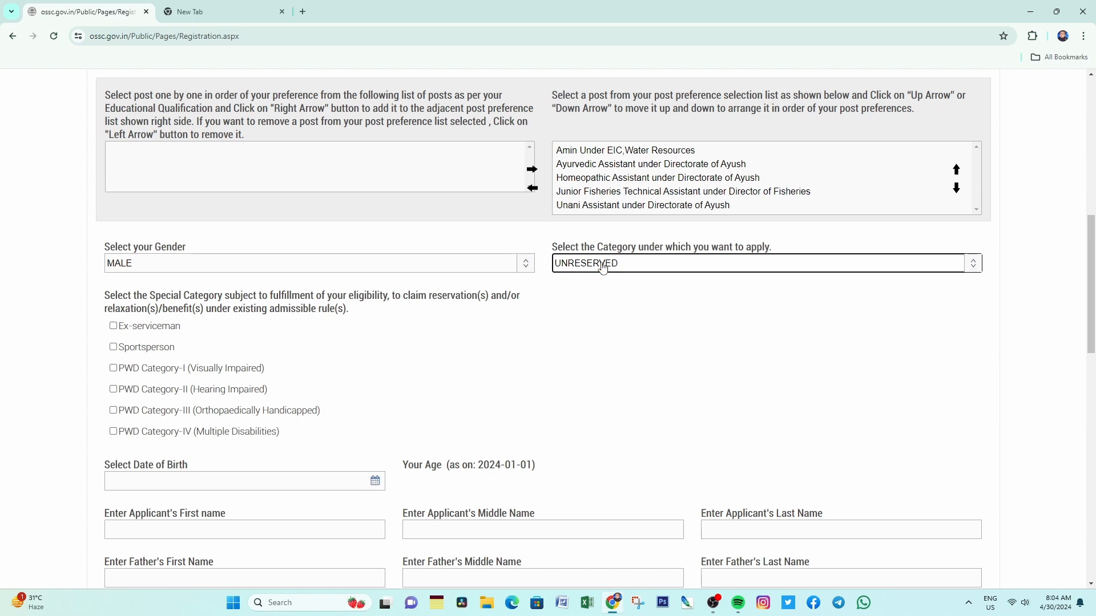
pyautogui.scroll(-4, 603, 268)
# Set the date of birth to 12 October 1996.
pyautogui.click(263, 256)
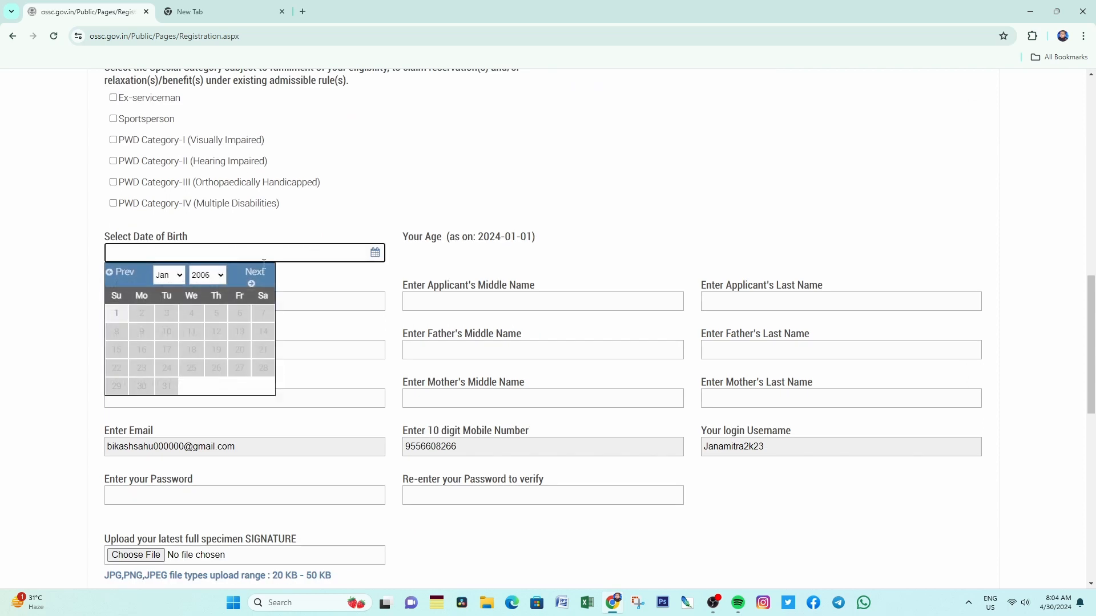
pyautogui.click(206, 276)
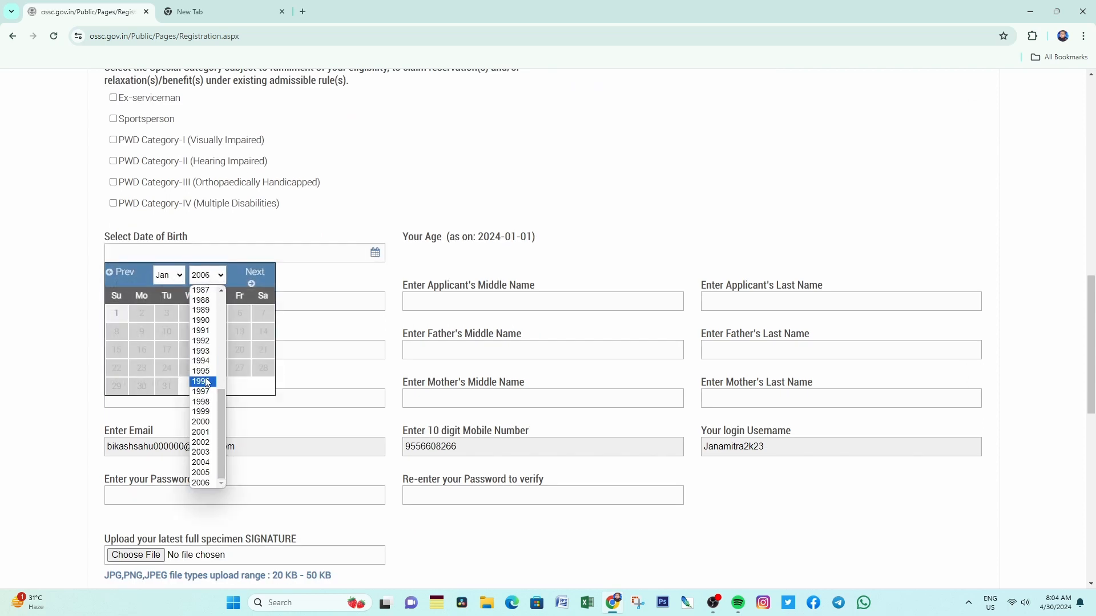
pyautogui.click(207, 382)
pyautogui.click(173, 277)
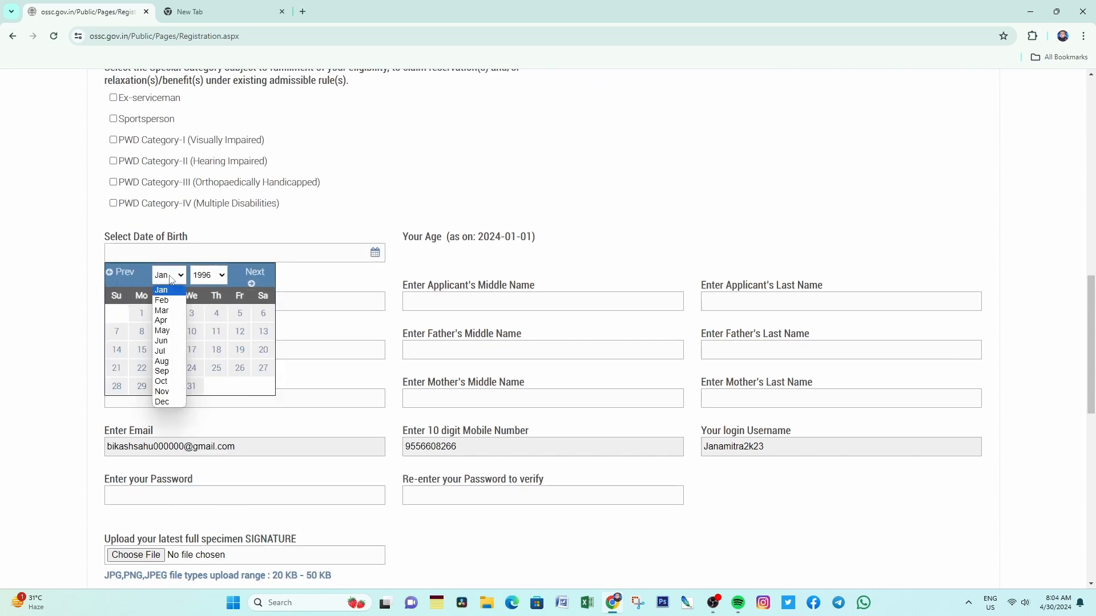
pyautogui.click(175, 382)
pyautogui.click(263, 331)
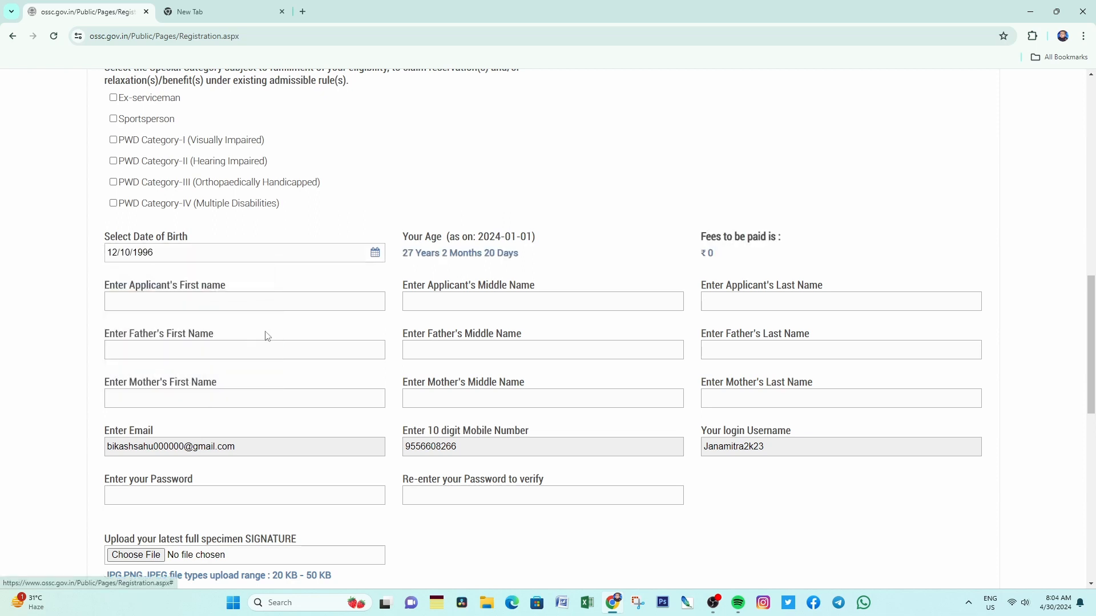
# Enter the applicant's first and last name.
pyautogui.click(226, 295)
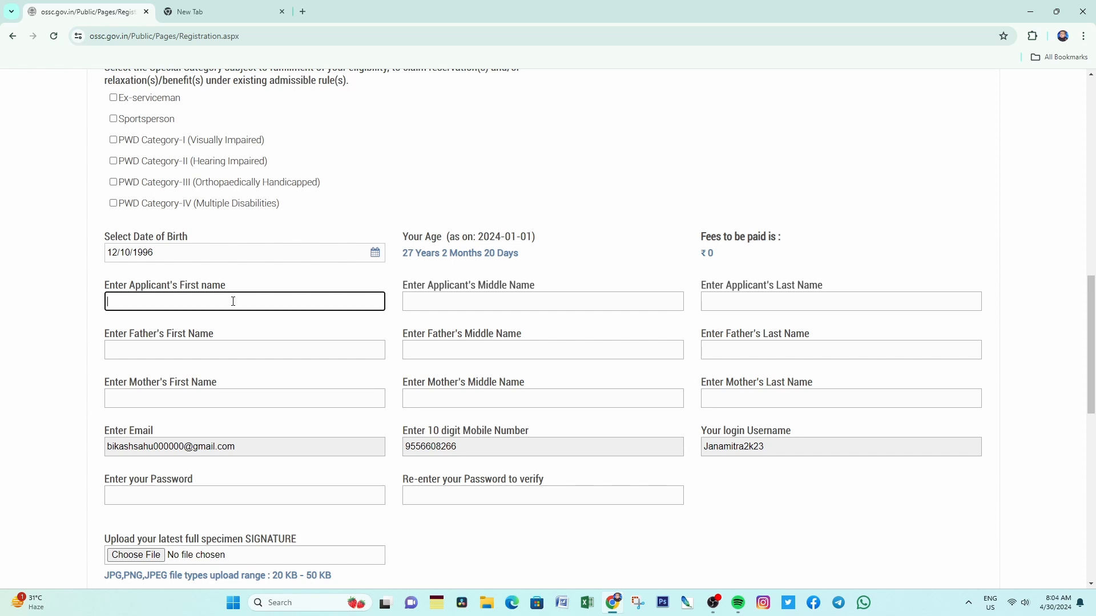
pyautogui.press('Tab')
pyautogui.press('Tab')
pyautogui.press('Tab')
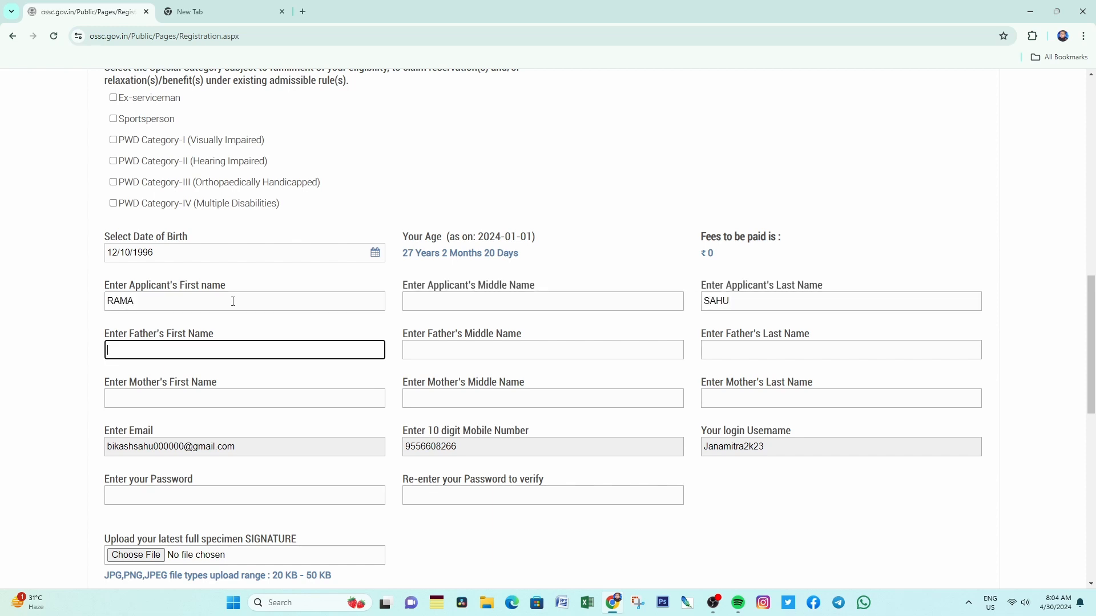
# Enter the father's and mother's first and last names.
pyautogui.write('BIMALA')
pyautogui.press('Tab')
pyautogui.press('Tab')
pyautogui.hotkey('shift', 'Tab')
pyautogui.hotkey('shift', 'Tab')
pyautogui.press('Tab')
pyautogui.press('Tab')
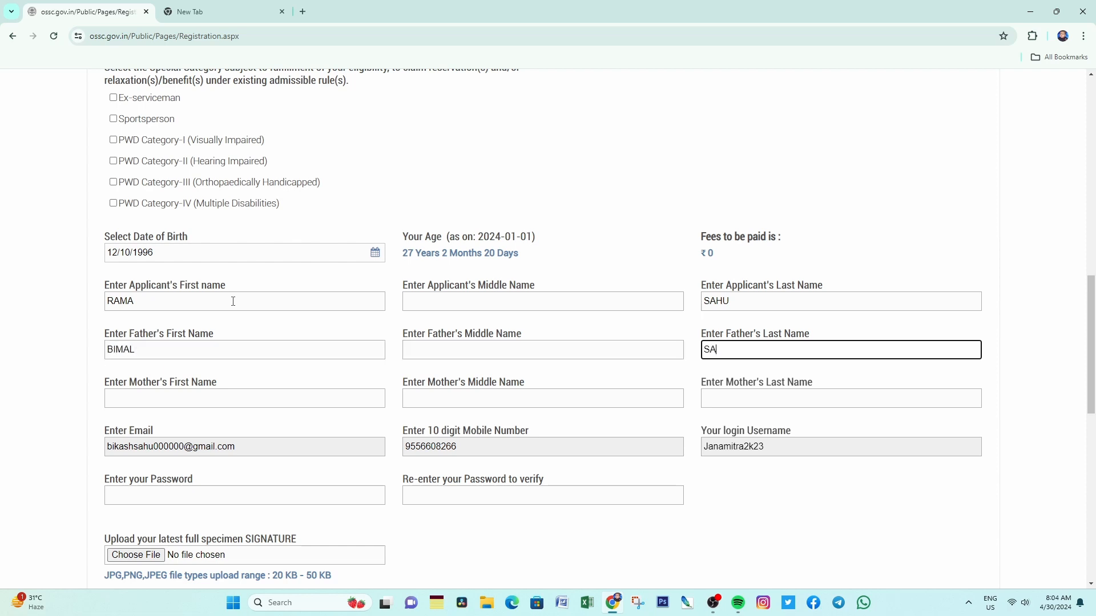
pyautogui.press('Tab')
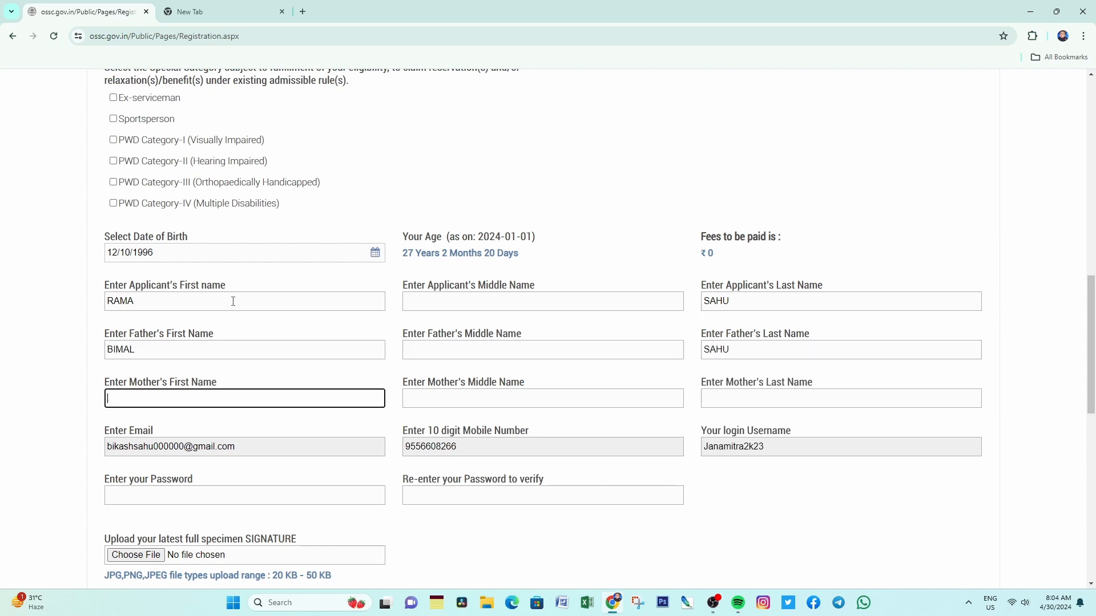
pyautogui.press('Tab')
pyautogui.press('Tab')
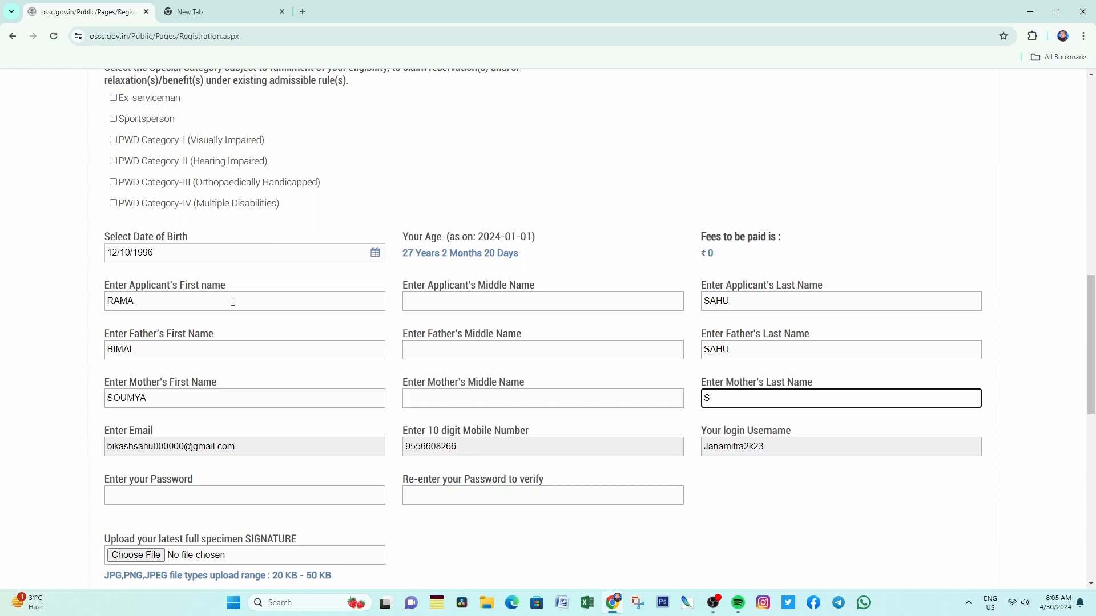
pyautogui.press('Tab')
pyautogui.scroll(-2, 275, 312)
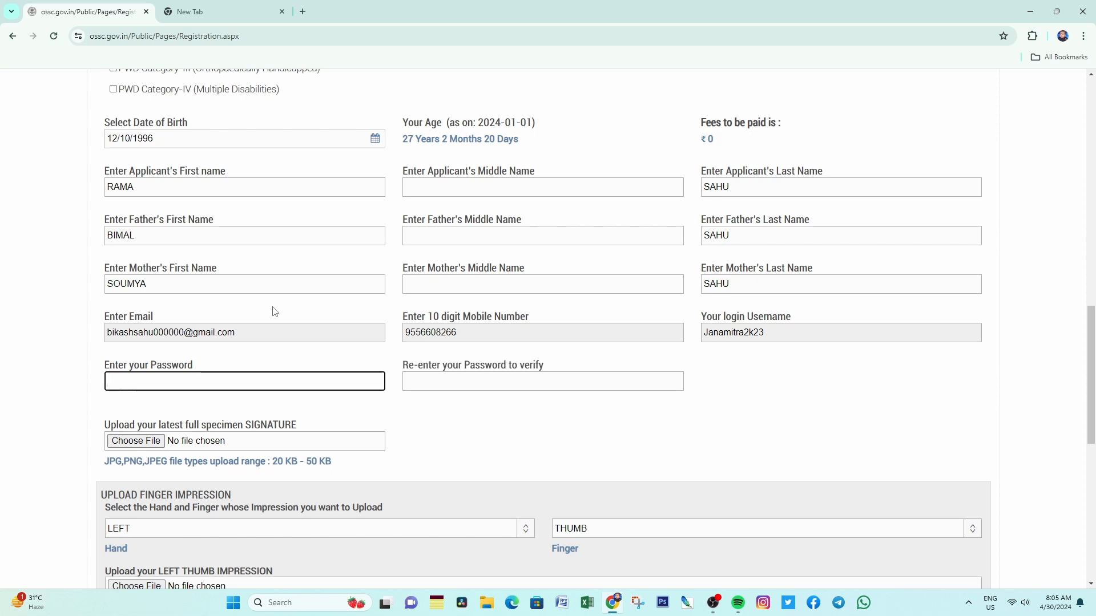
# Enter the login password and confirm it.
pyautogui.write('••')
pyautogui.press('Tab')
pyautogui.write('•')
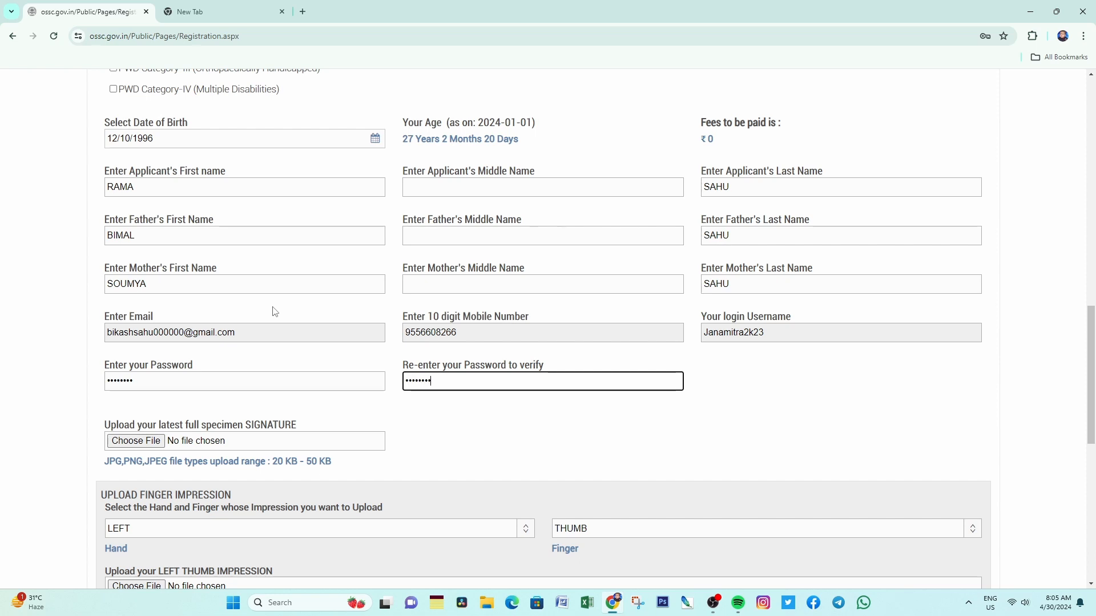
pyautogui.scroll(-3, 421, 404)
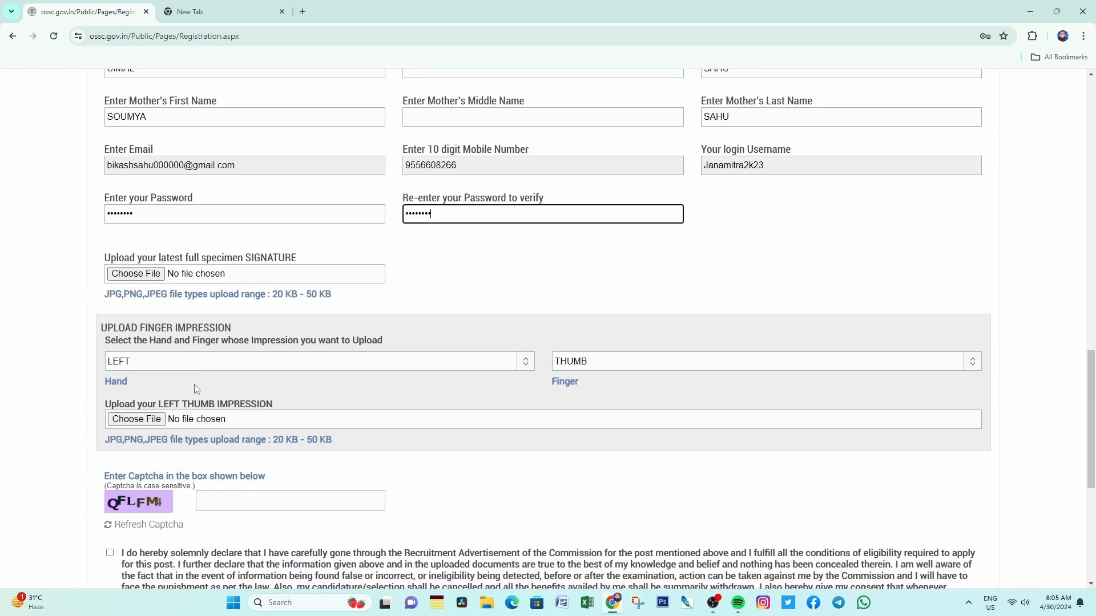
# Upload SIGNATURE copy.jpg as the signature image.
pyautogui.click(135, 270)
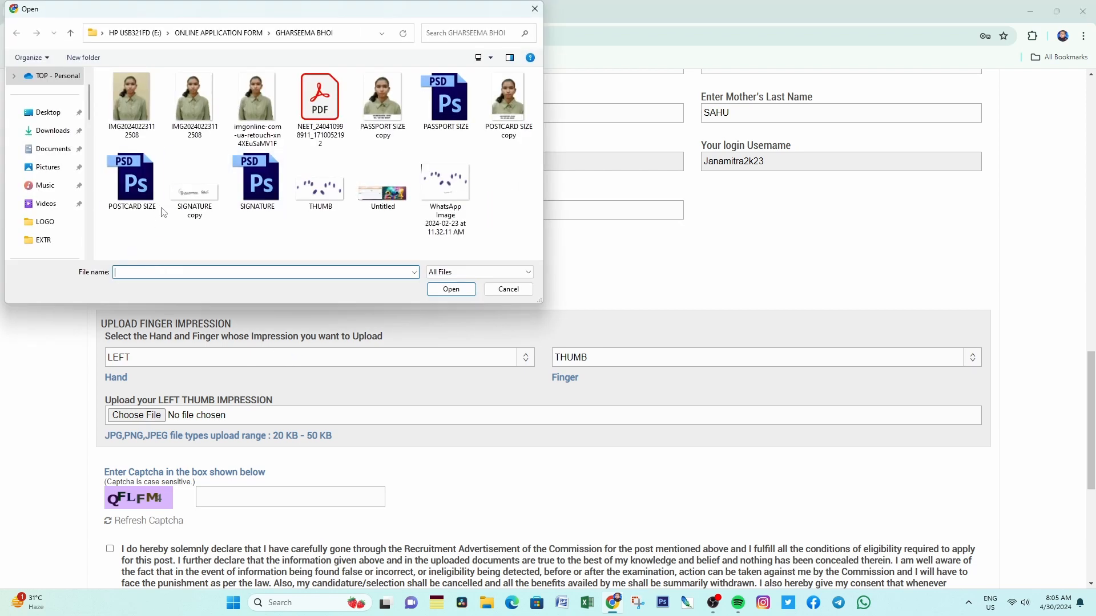
pyautogui.doubleClick(193, 209)
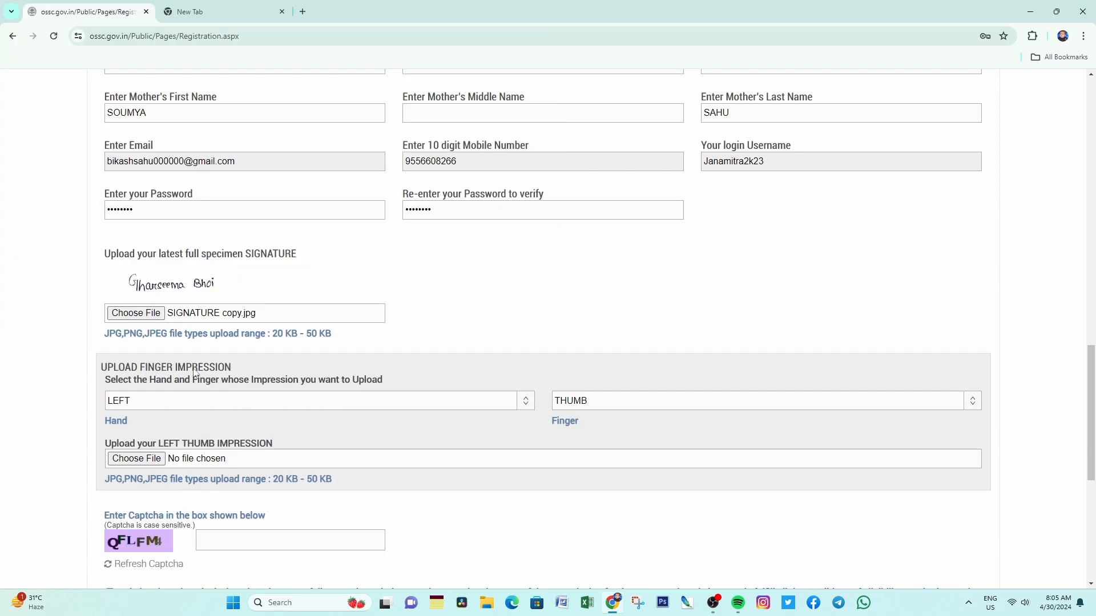
pyautogui.scroll(-2, 265, 354)
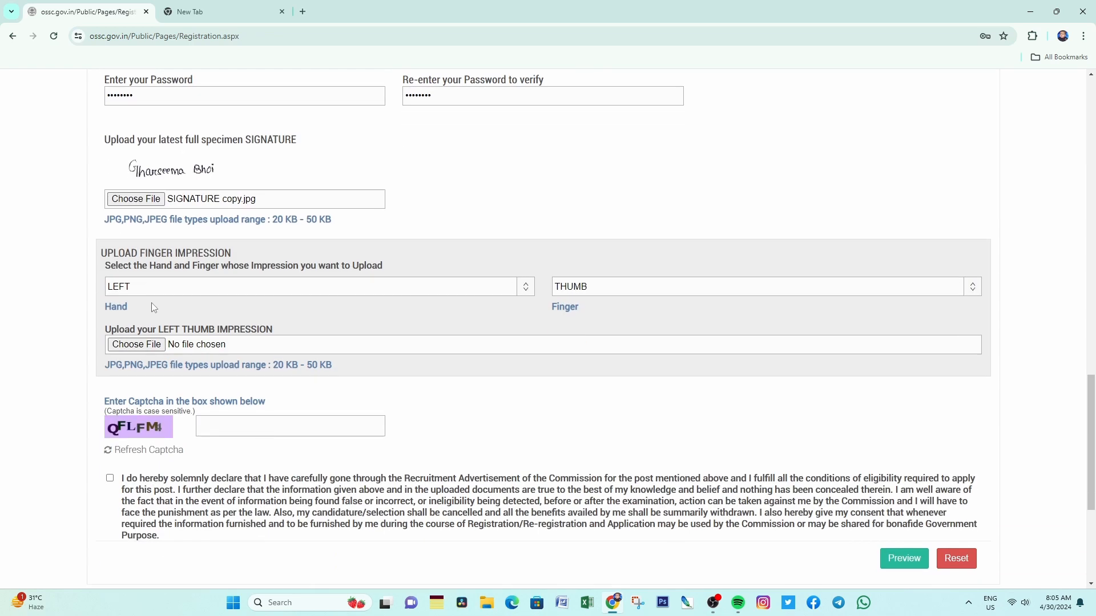
# For the left thumb impression, search the USB drive's NEET APPLICATION FORM 2024 applicant subfolders for the image.
pyautogui.click(138, 344)
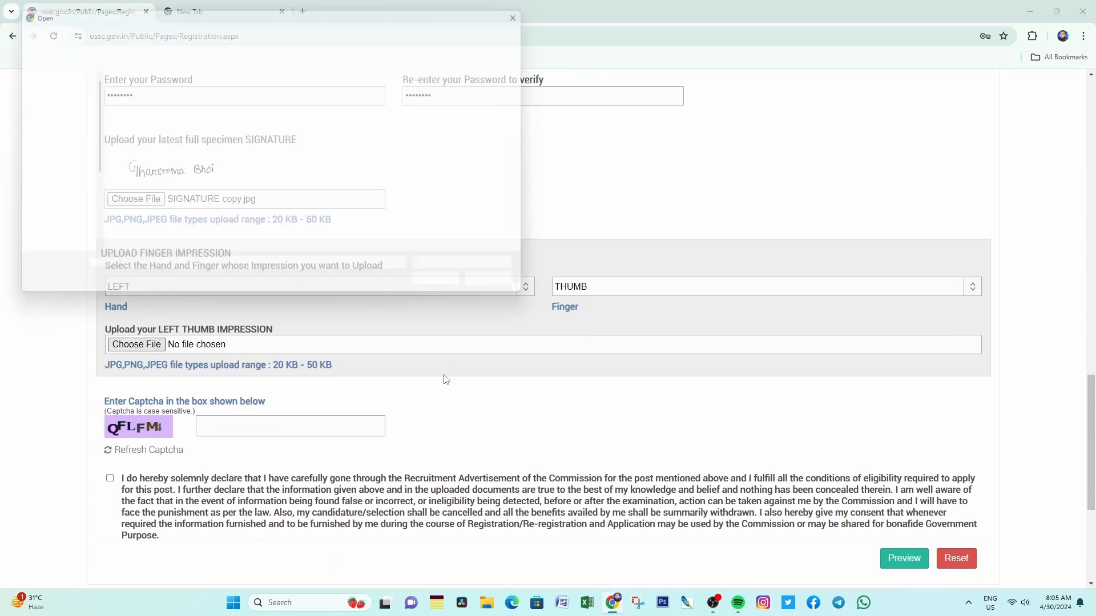
pyautogui.scroll(-5, 64, 208)
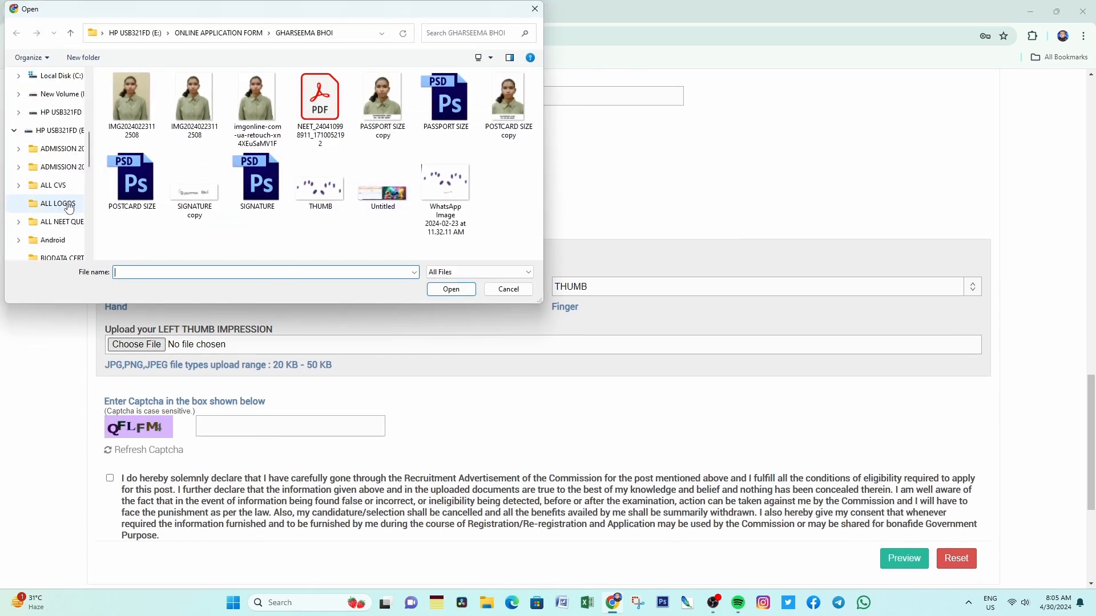
pyautogui.scroll(-5, 63, 172)
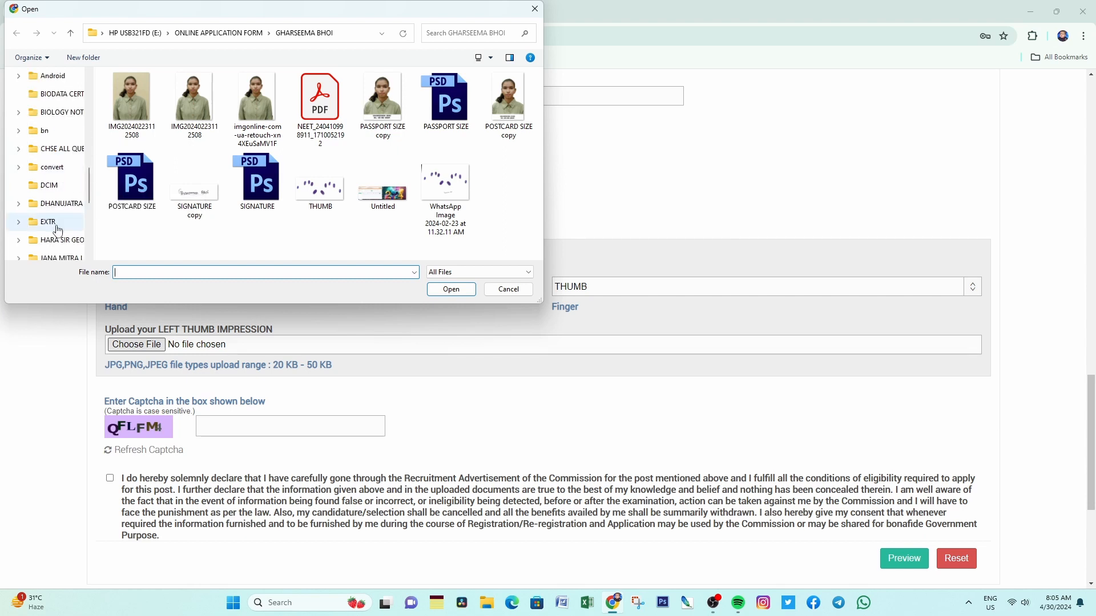
pyautogui.scroll(2, 60, 205)
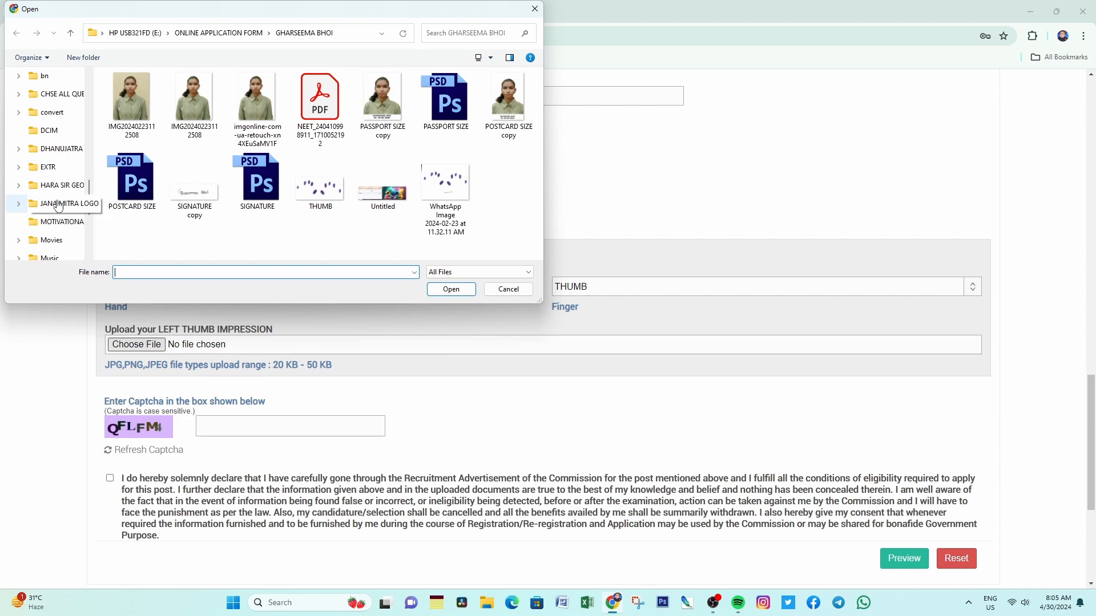
pyautogui.scroll(2, 59, 188)
pyautogui.scroll(2, 58, 181)
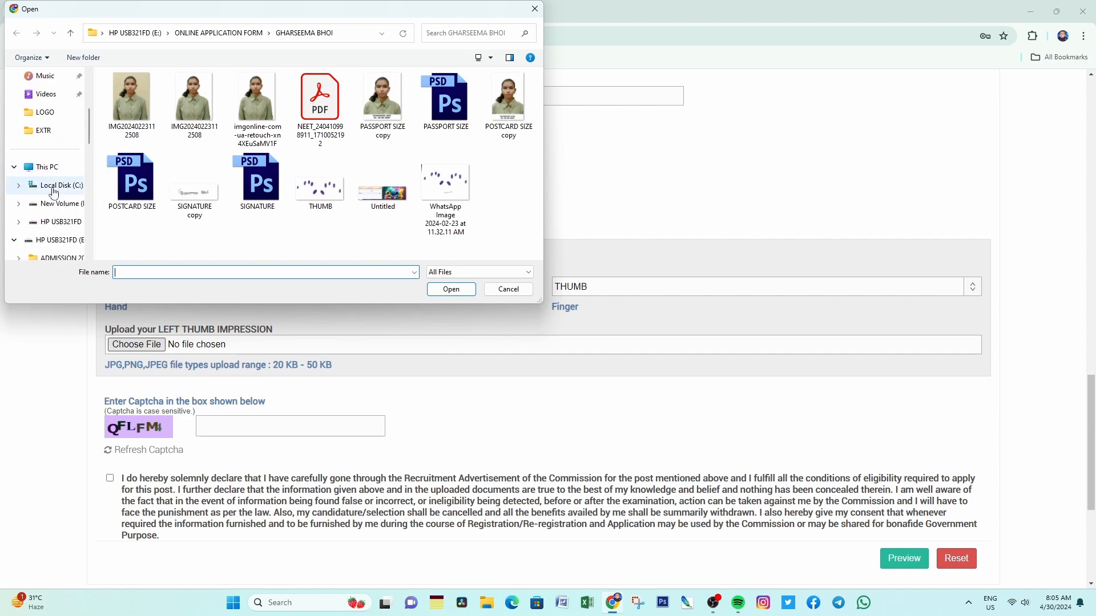
pyautogui.click(54, 240)
pyautogui.doubleClick(160, 198)
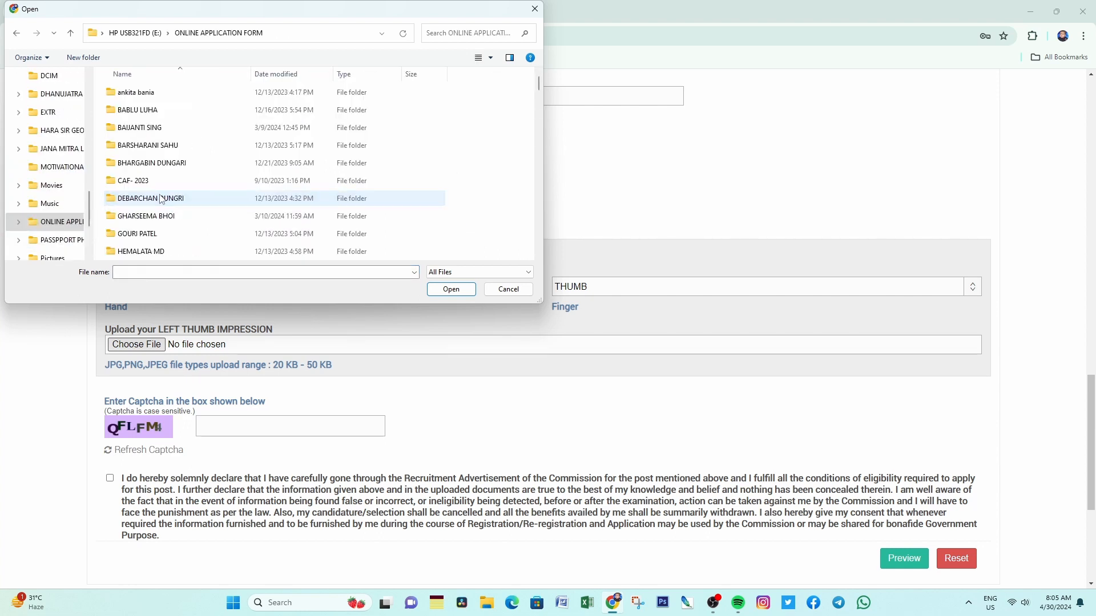
pyautogui.scroll(-2, 155, 196)
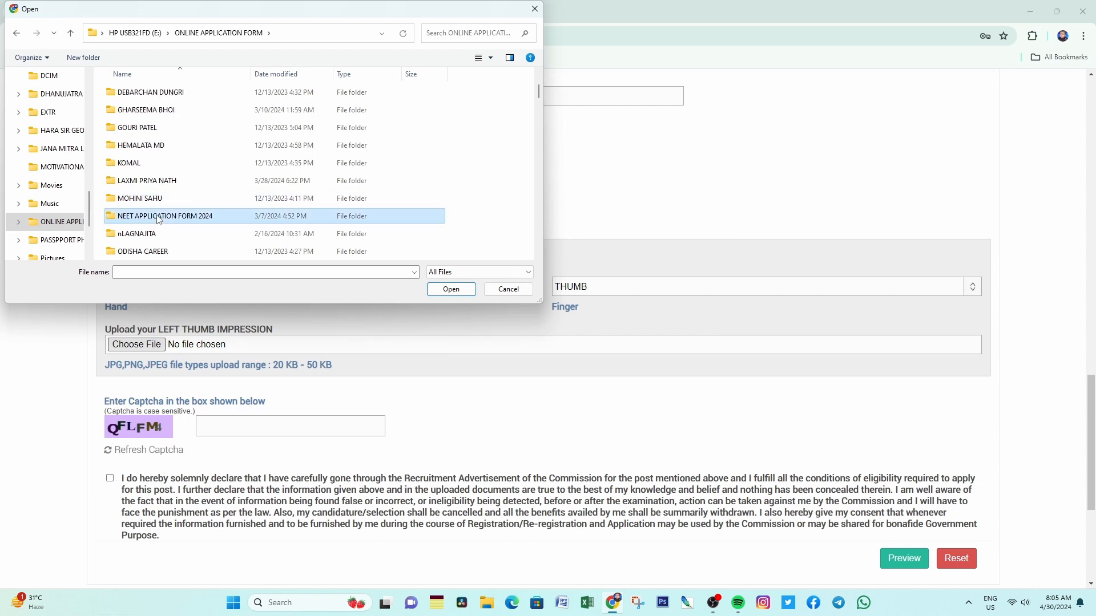
pyautogui.doubleClick(157, 216)
pyautogui.doubleClick(156, 198)
pyautogui.keyDown('ctrl'); pyautogui.scroll(3, 162, 145); pyautogui.keyUp('ctrl')
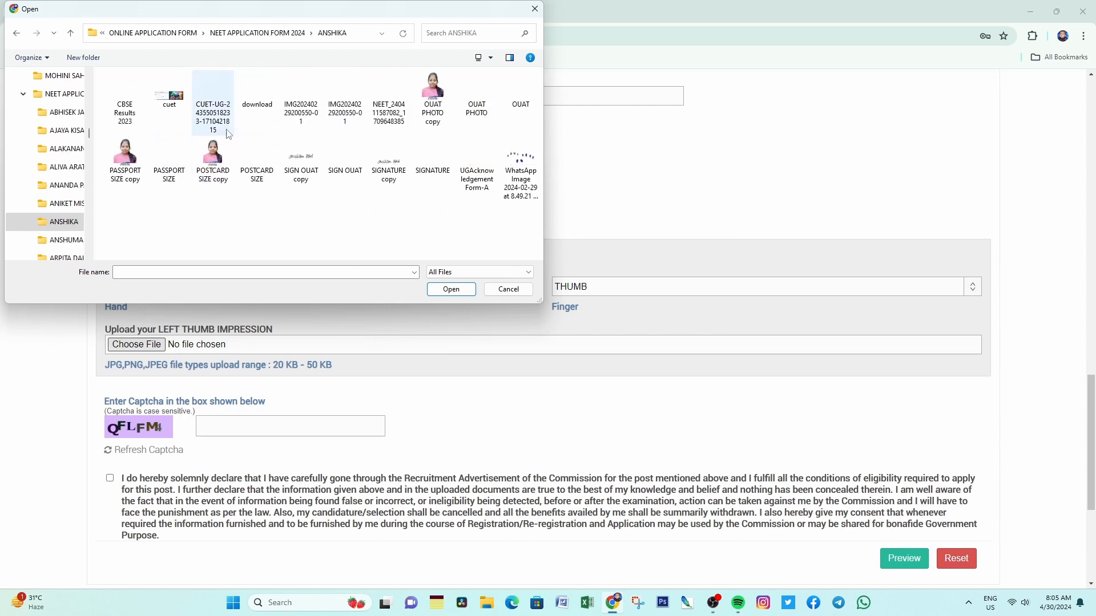
pyautogui.click(16, 32)
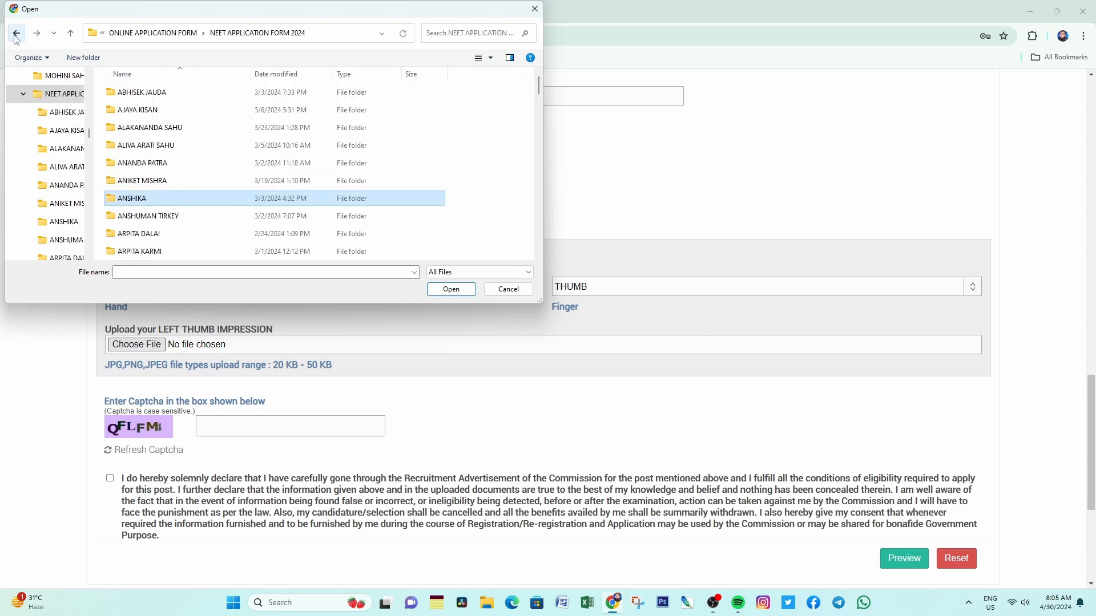
pyautogui.doubleClick(162, 166)
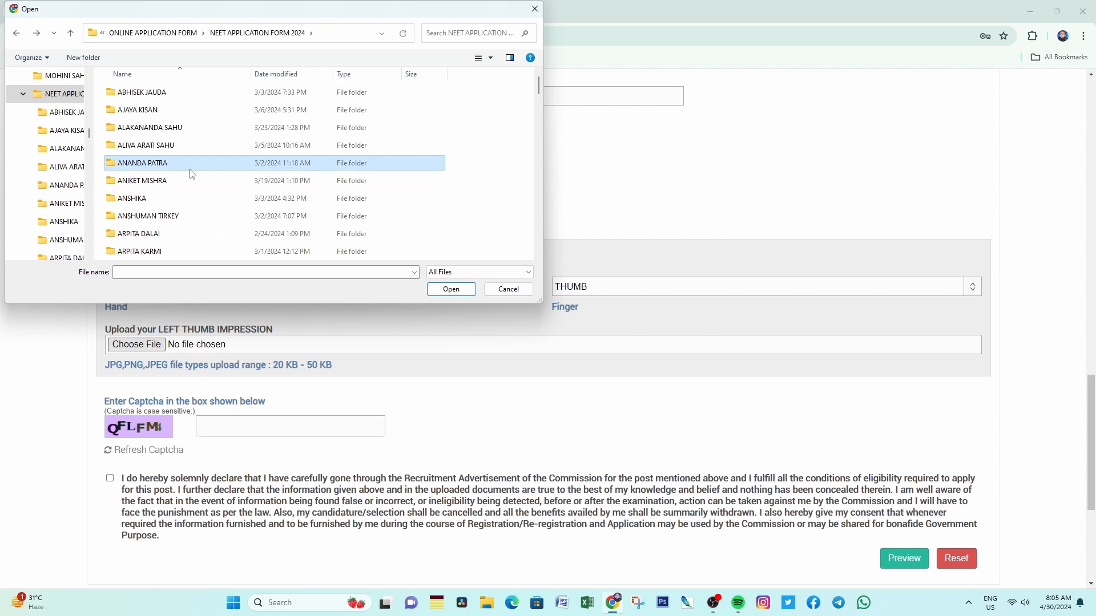
pyautogui.click(16, 32)
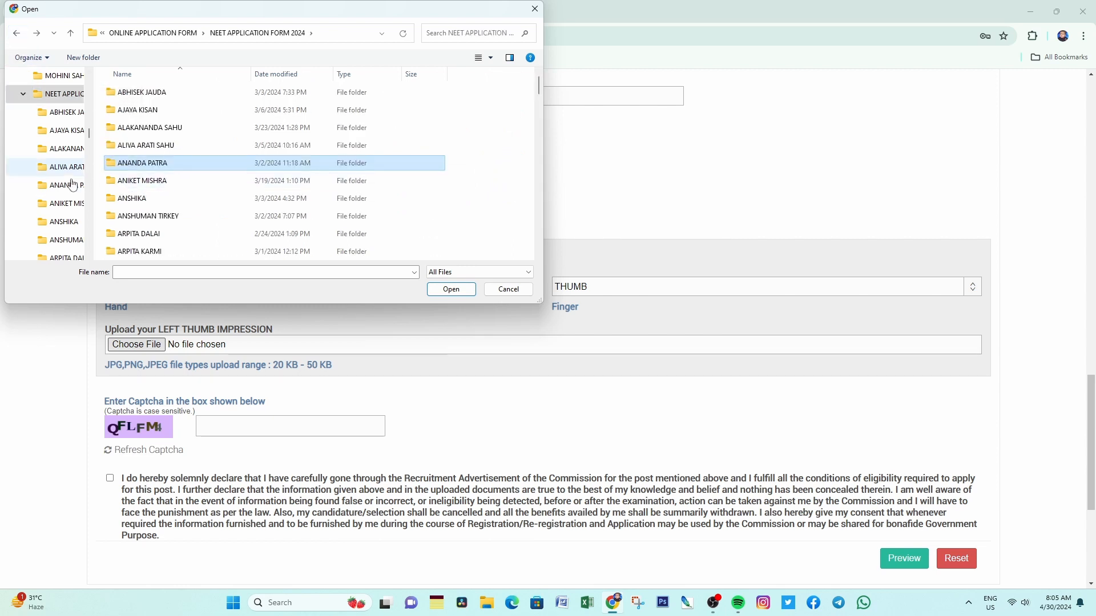
# Pick the THUMB image from the geography certificates folder as the left thumb impression.
pyautogui.scroll(-2, 59, 211)
pyautogui.scroll(-3, 59, 210)
pyautogui.scroll(-8, 142, 214)
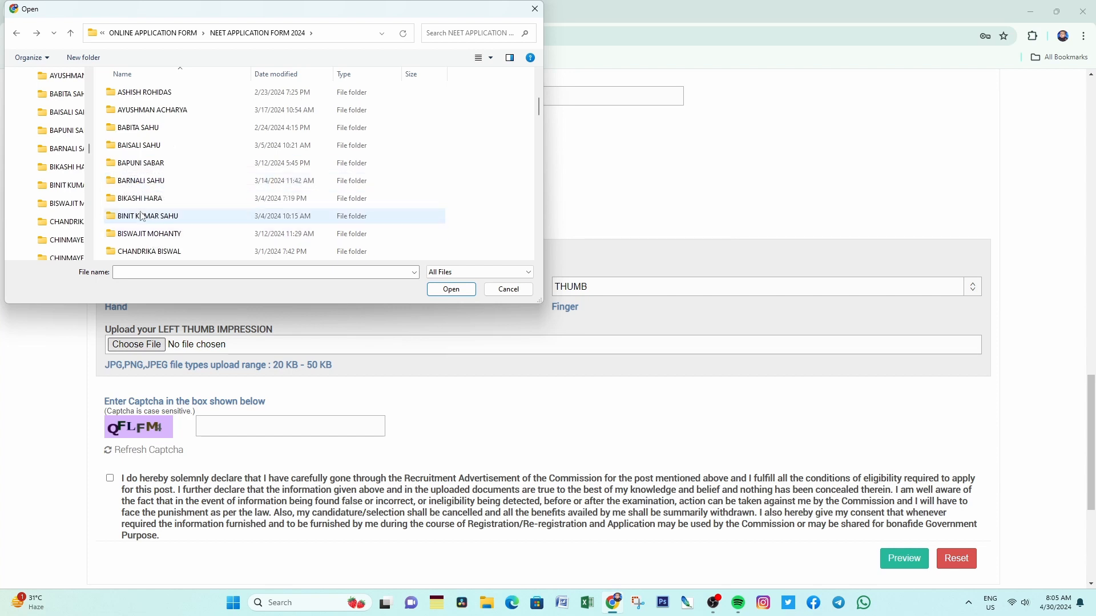
pyautogui.click(16, 33)
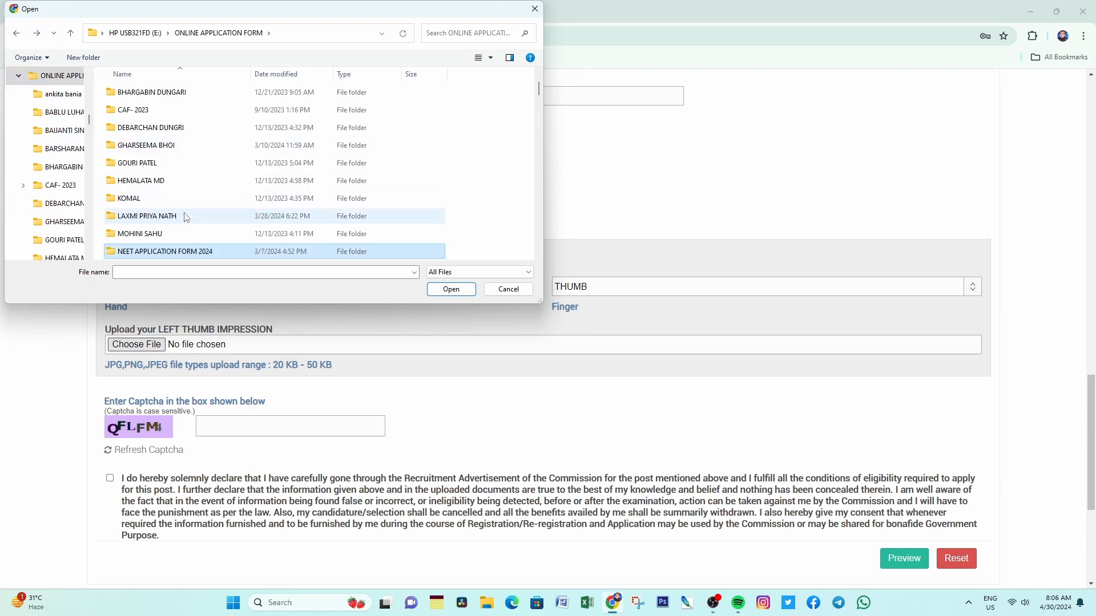
pyautogui.scroll(2, 184, 218)
pyautogui.scroll(-6, 184, 222)
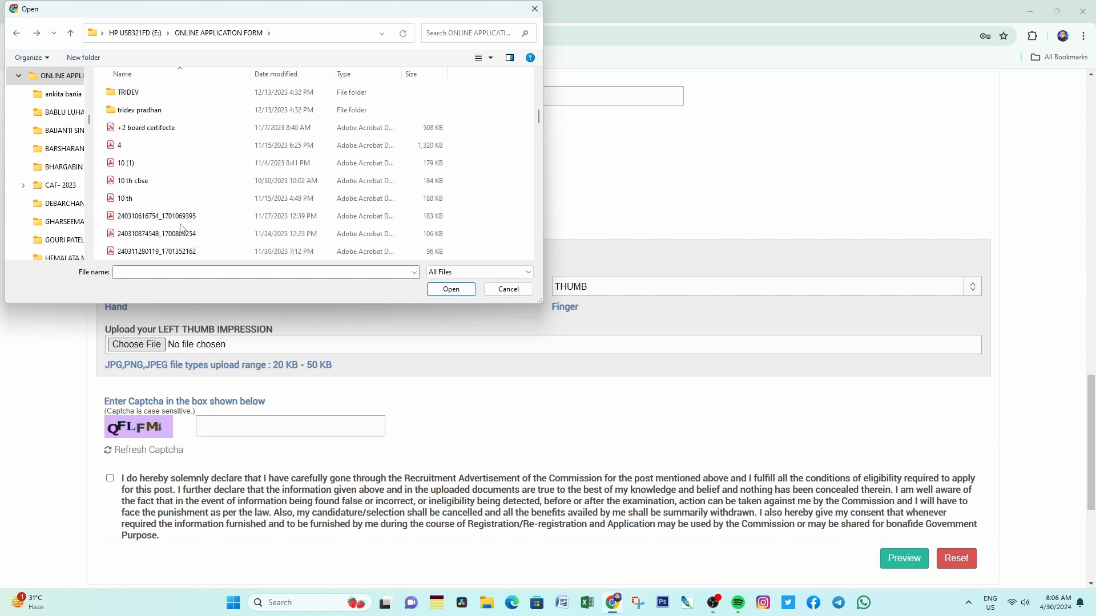
pyautogui.scroll(4, 181, 227)
pyautogui.click(16, 32)
pyautogui.doubleClick(166, 165)
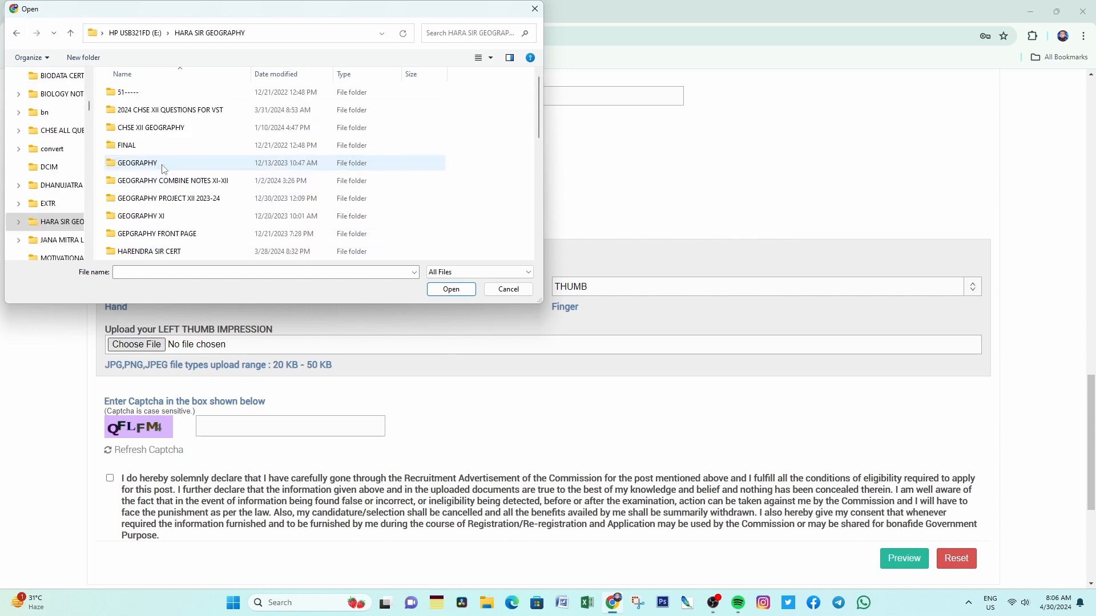
pyautogui.scroll(-1, 195, 188)
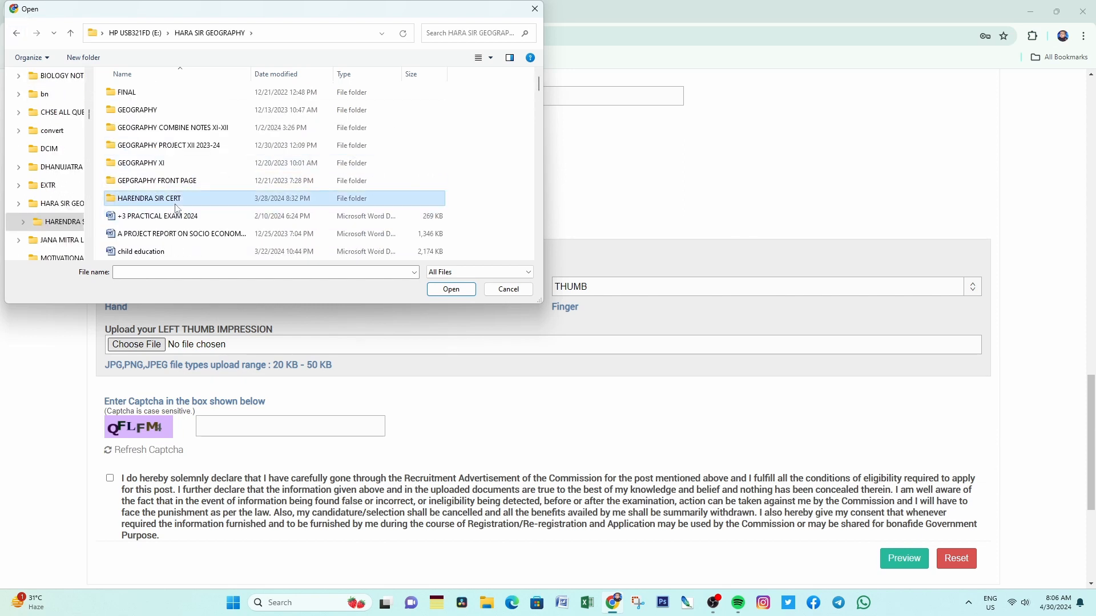
pyautogui.doubleClick(219, 195)
pyautogui.scroll(-8, 272, 182)
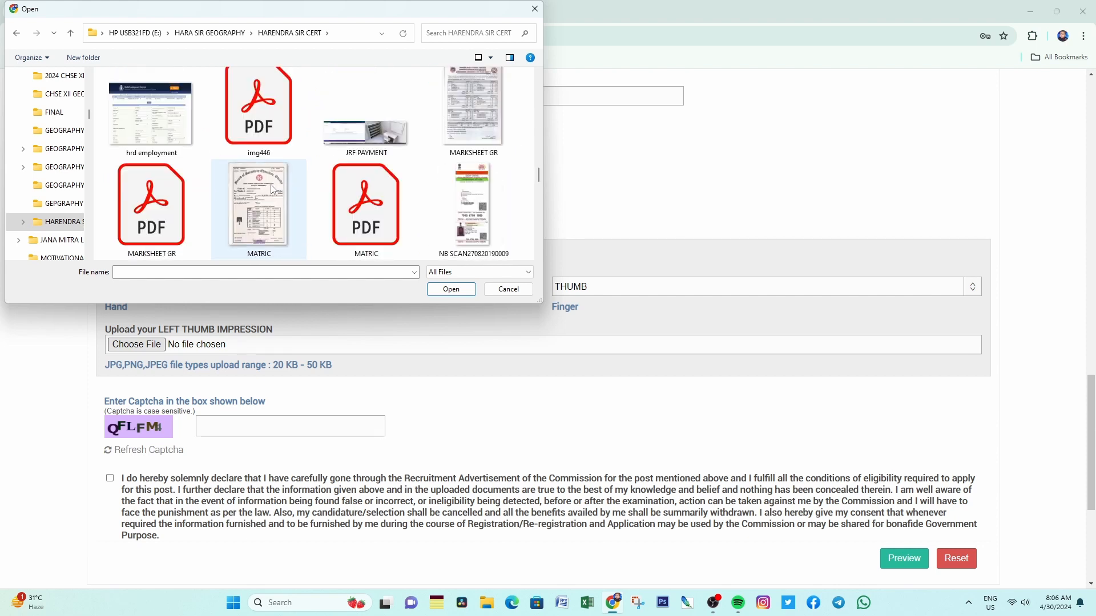
pyautogui.scroll(-8, 272, 189)
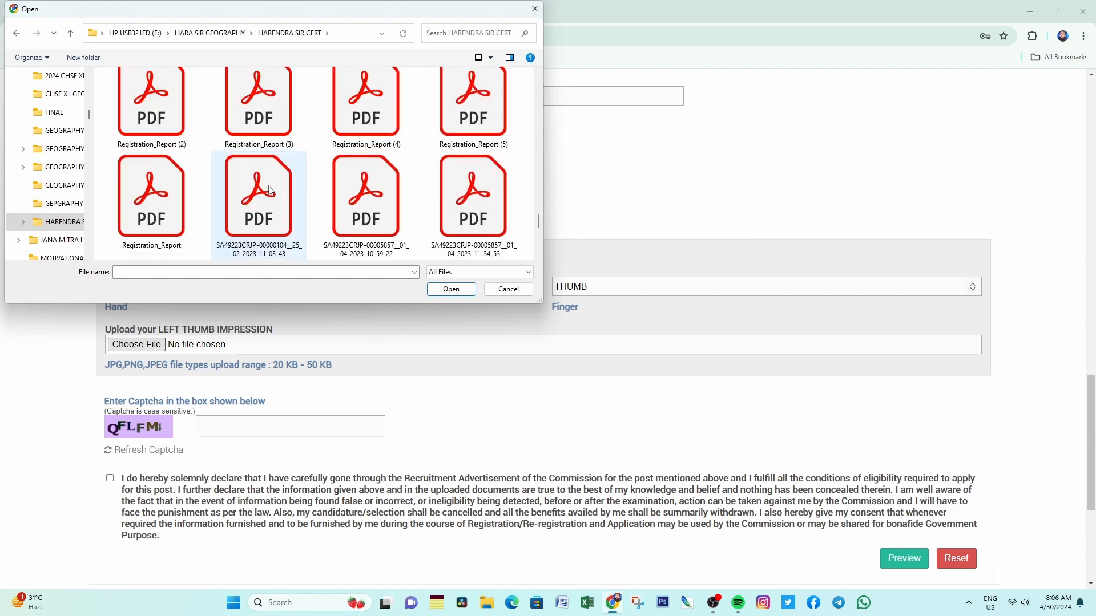
pyautogui.doubleClick(366, 223)
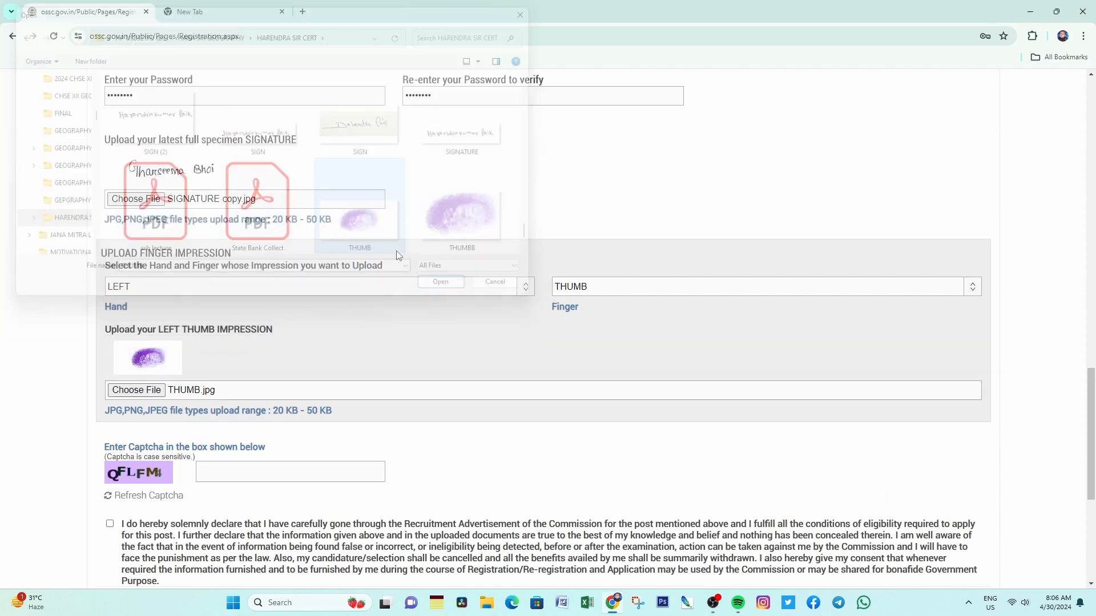
# Enter the shown captcha, accept the declaration, submit for preview, and dismiss the password warning.
pyautogui.click(224, 474)
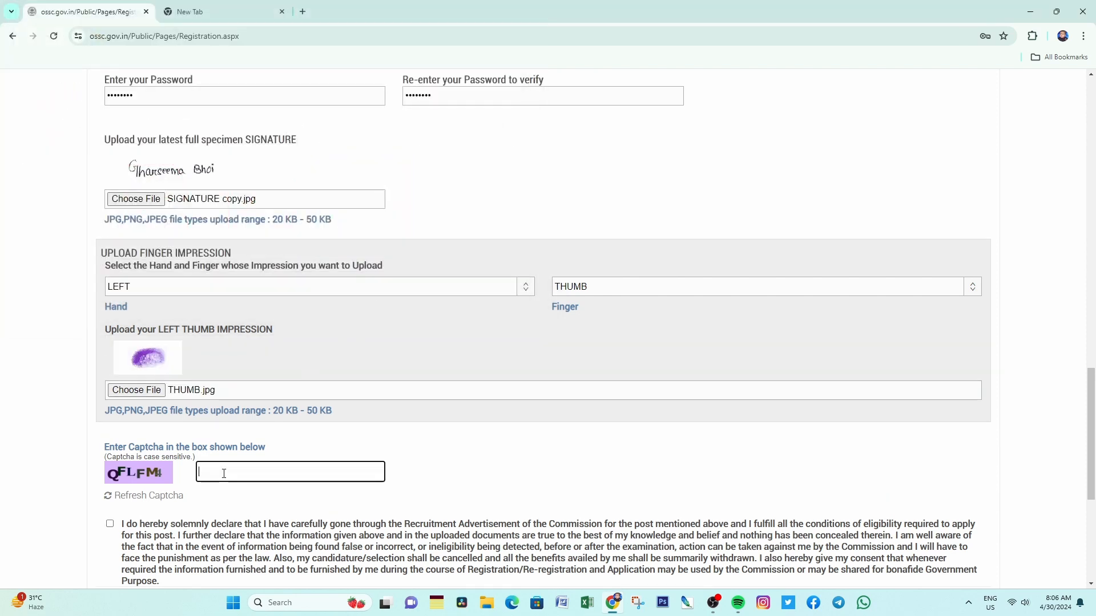
pyautogui.write('QFLFM4')
pyautogui.click(110, 524)
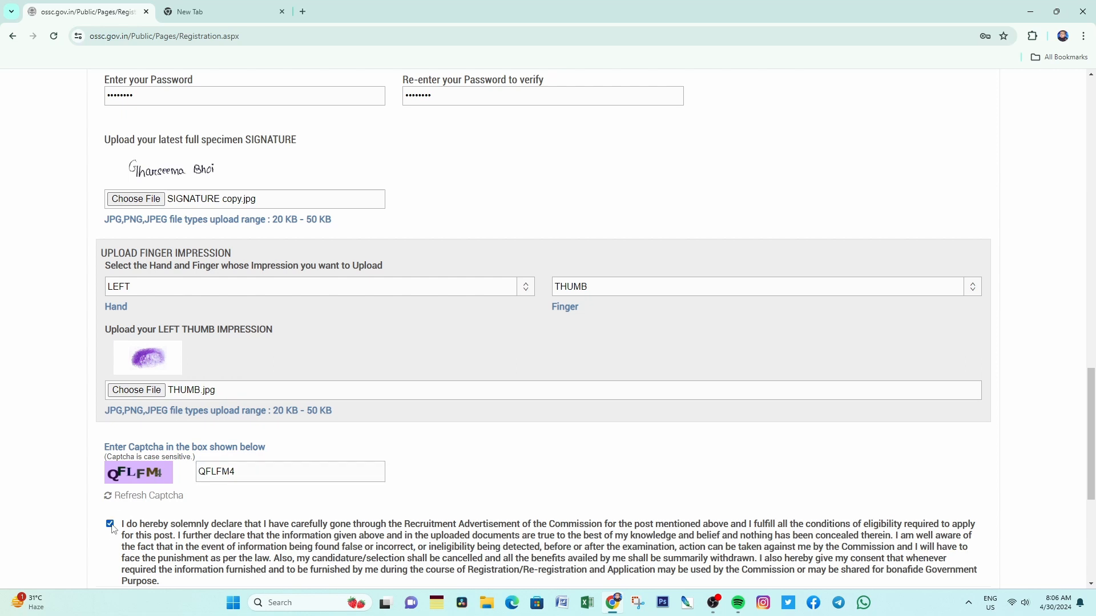
pyautogui.scroll(-3, 452, 366)
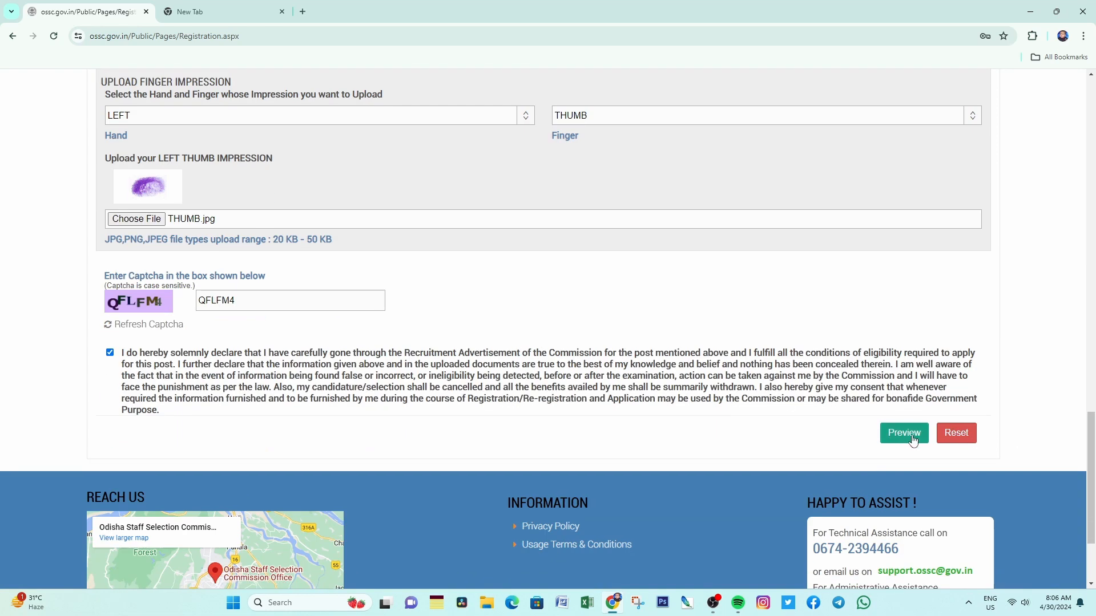
pyautogui.click(899, 438)
pyautogui.click(644, 105)
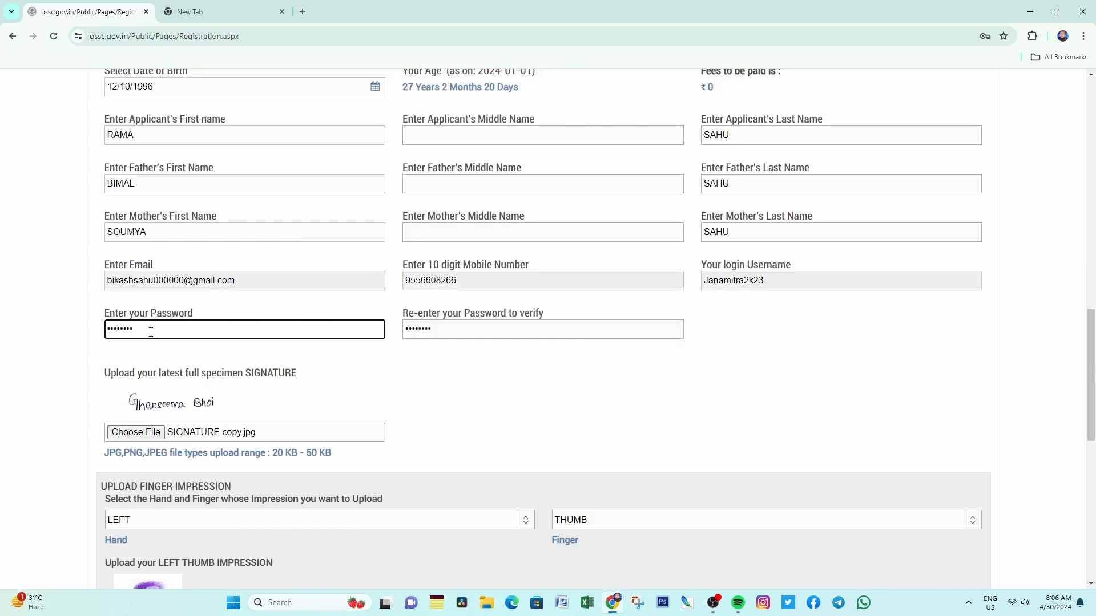
# Retype the new login password and its confirmation in both password fields.
pyautogui.moveTo(151, 332); pyautogui.dragTo(105, 328)
pyautogui.moveTo(188, 323)
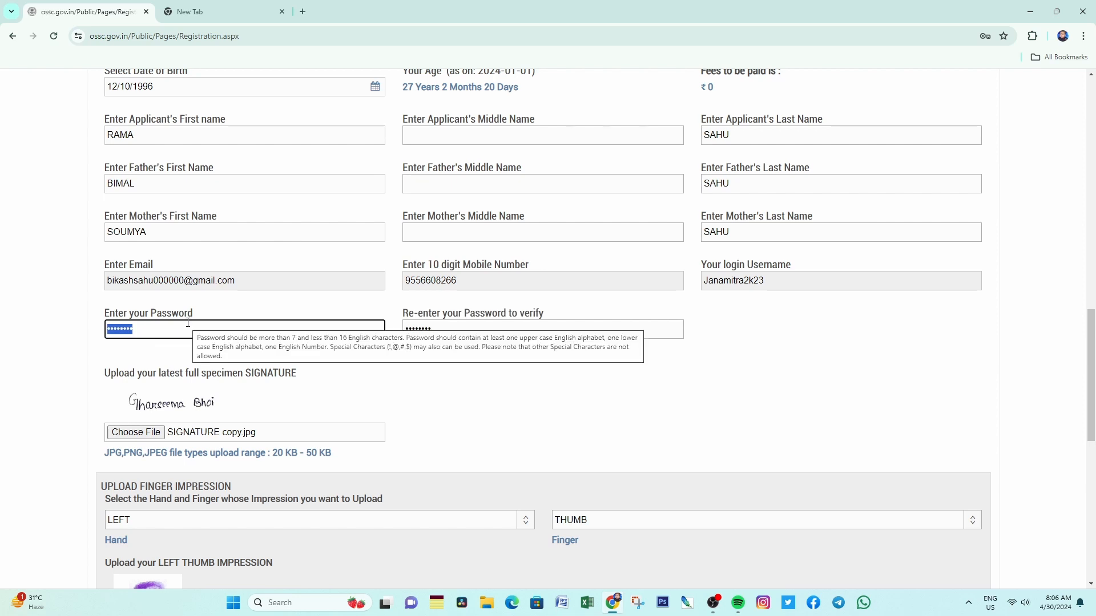
pyautogui.write('•••••••••')
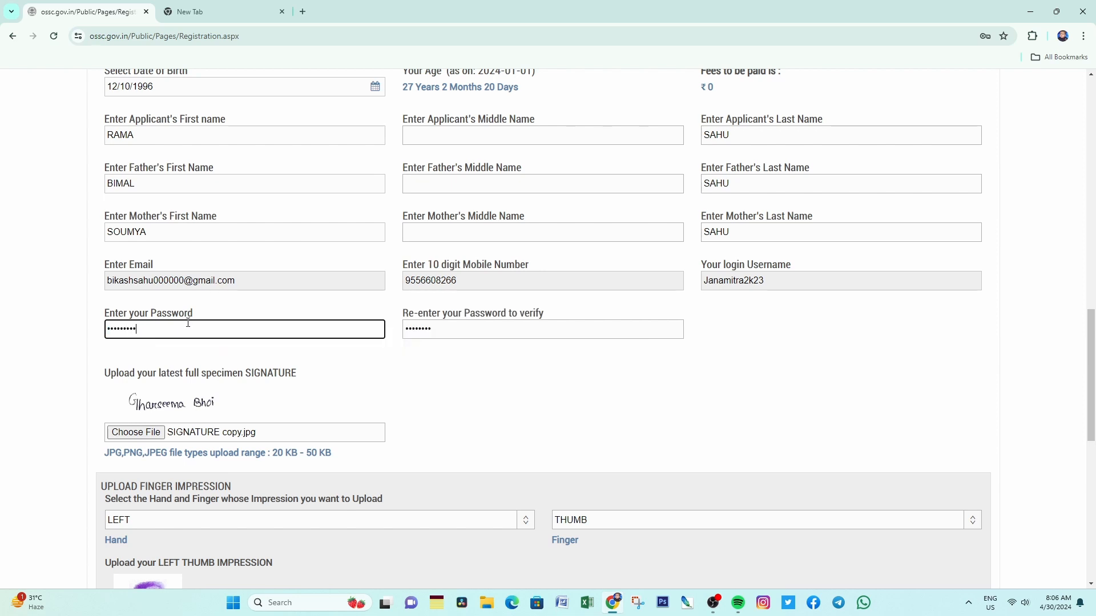
pyautogui.write('•')
pyautogui.press('Tab')
pyautogui.write('•')
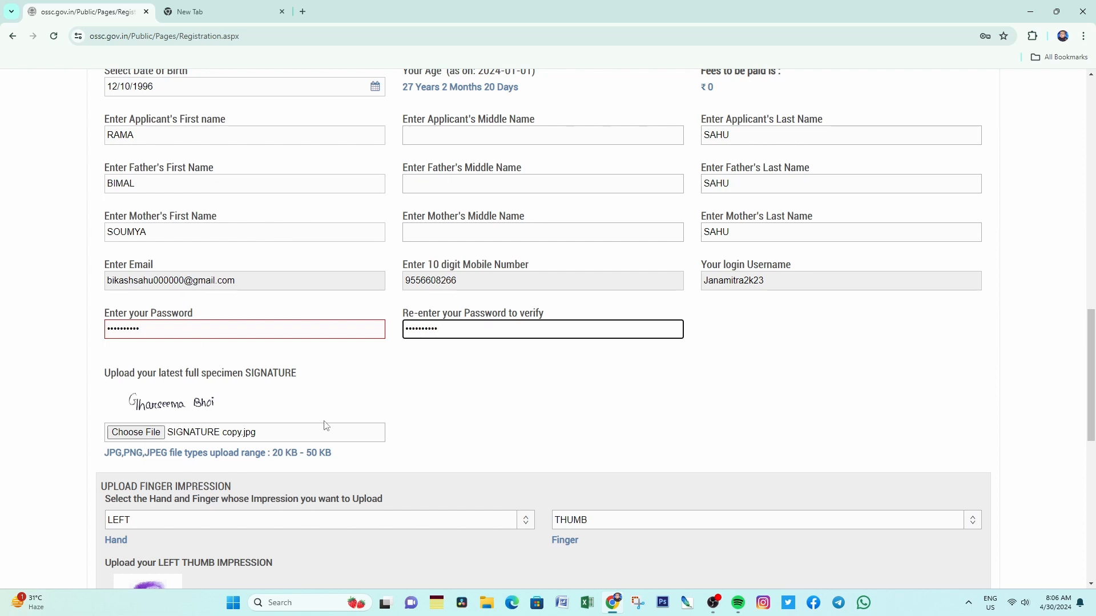
pyautogui.click(343, 401)
pyautogui.moveTo(194, 330); pyautogui.dragTo(51, 342)
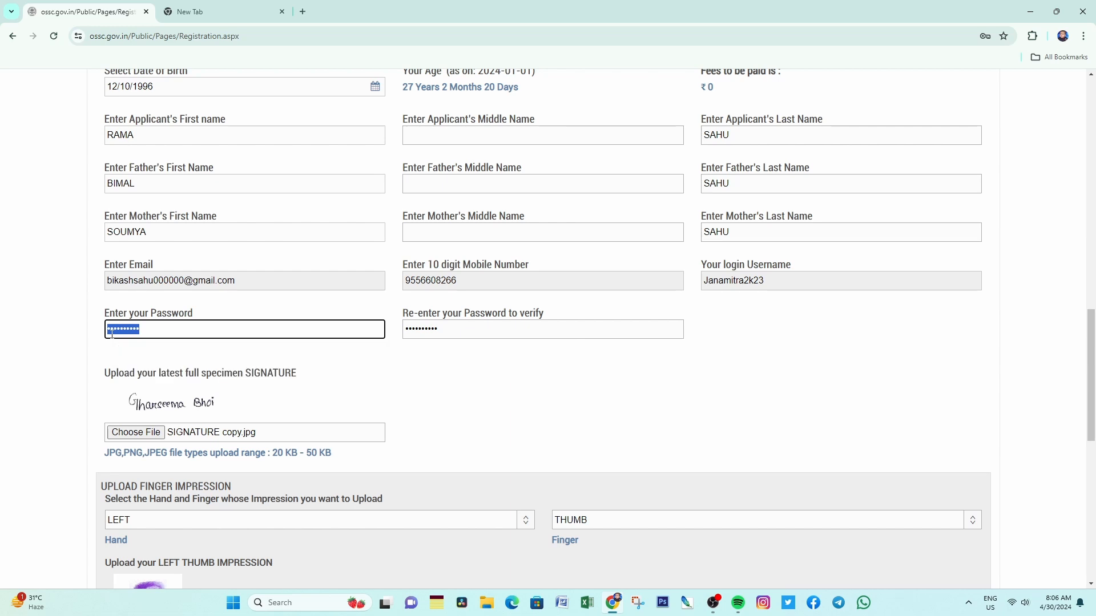
pyautogui.write('••')
pyautogui.press('Tab')
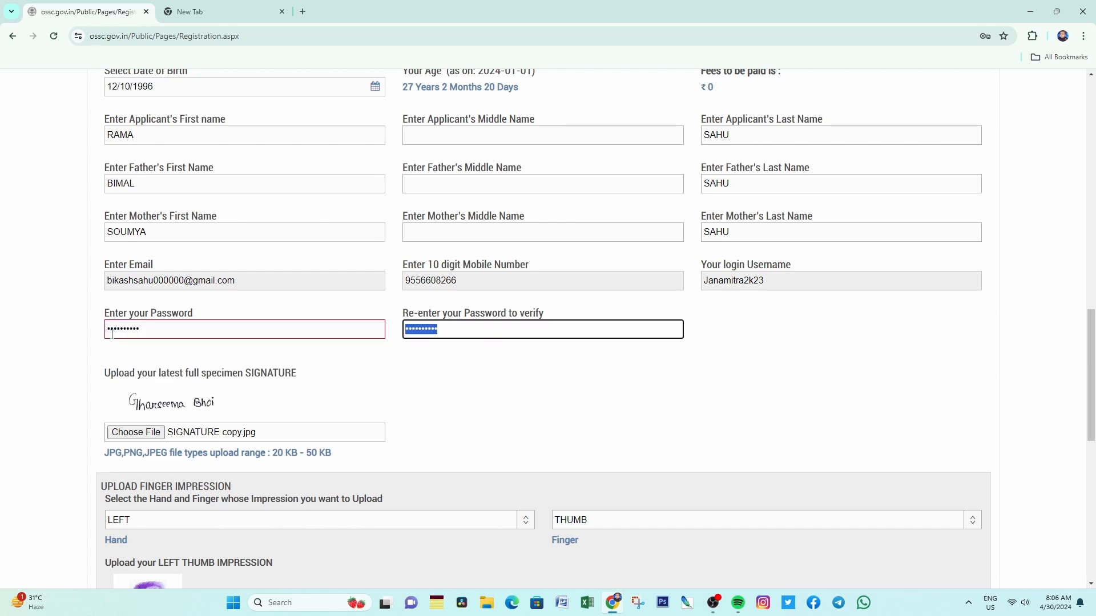
pyautogui.write('•')
pyautogui.press('Tab')
pyautogui.moveTo(230, 332); pyautogui.dragTo(3, 303)
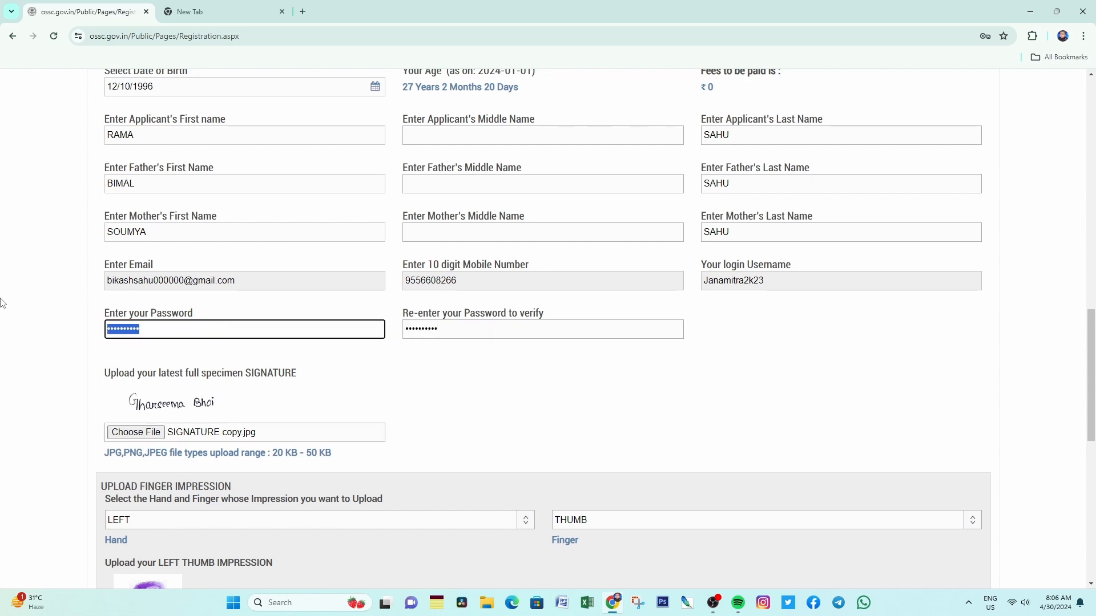
pyautogui.press('Tab')
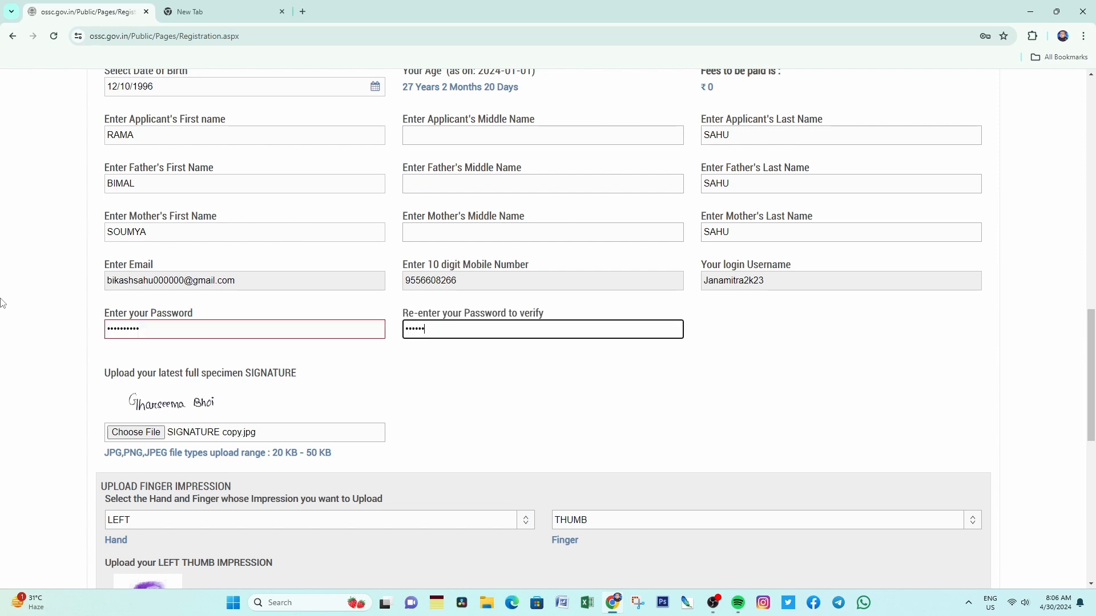
pyautogui.press('Tab')
pyautogui.hotkey('shift', 'Tab')
pyautogui.hotkey('shift', 'Tab')
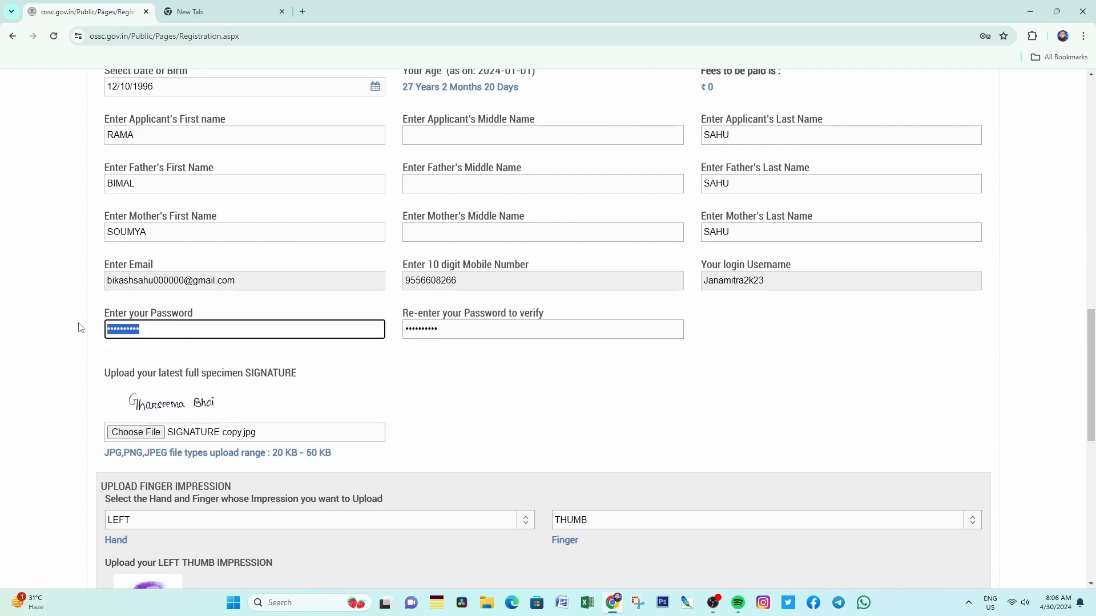
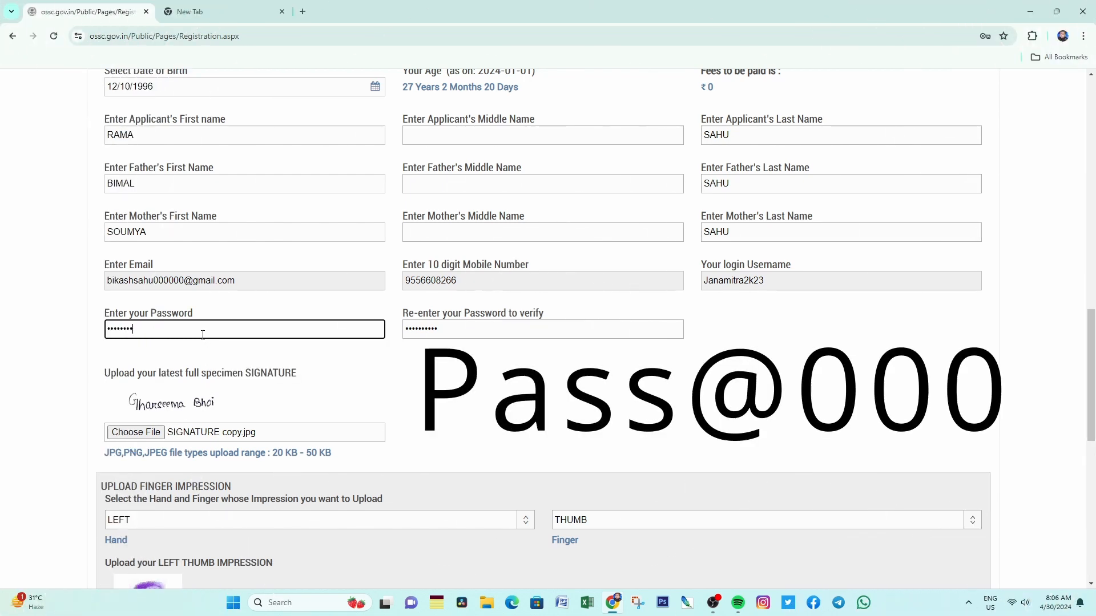
pyautogui.press('Tab')
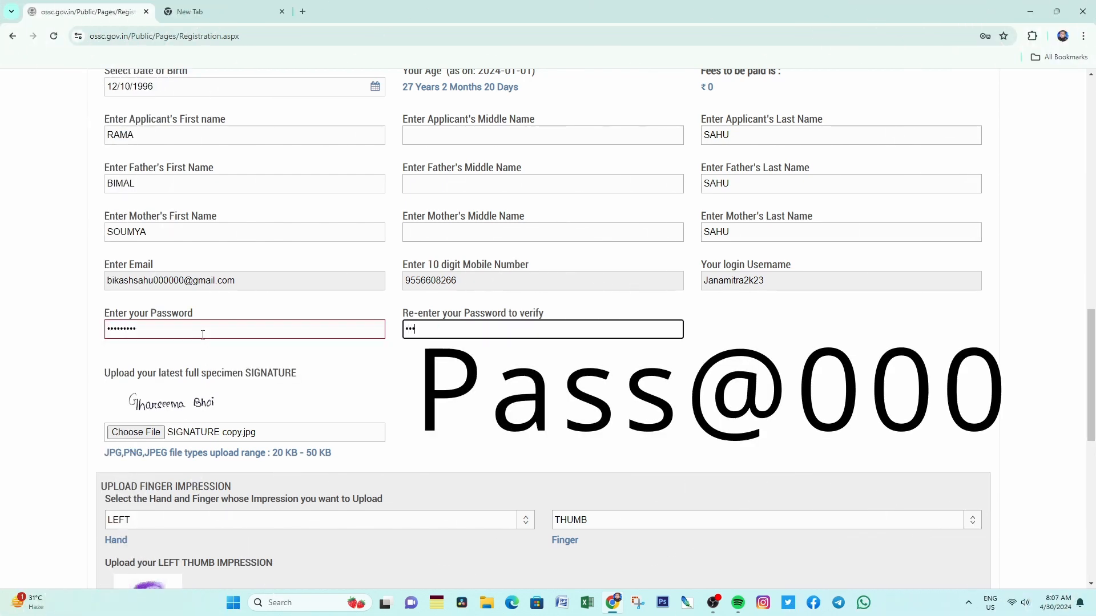
pyautogui.click(444, 366)
# Clear both password fields and enter the password and confirmation once more.
pyautogui.doubleClick(226, 326)
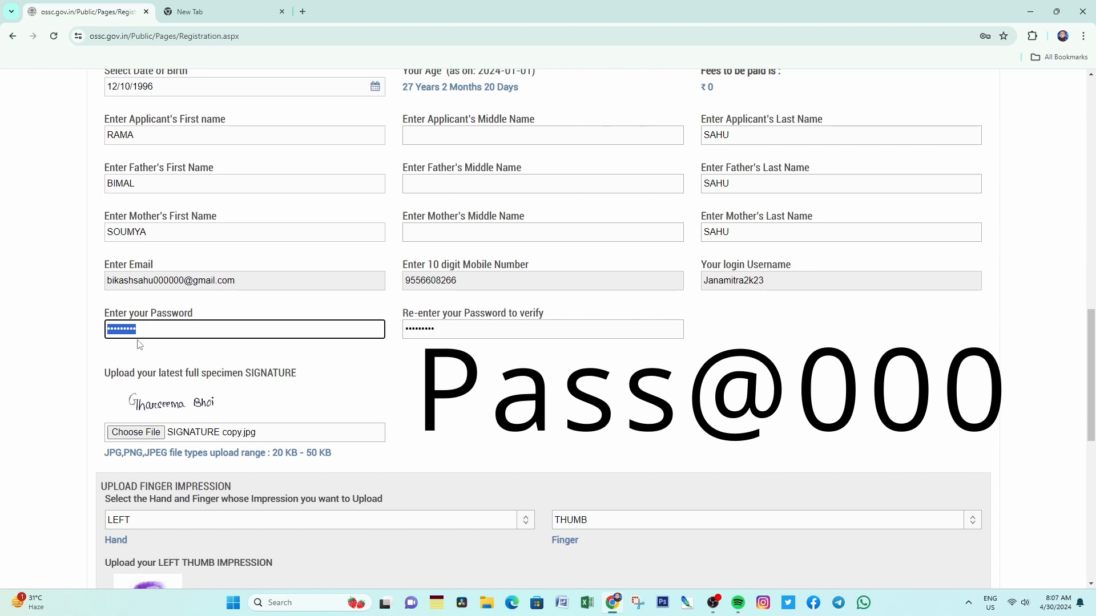
pyautogui.press('BackSpace')
pyautogui.doubleClick(439, 334)
pyautogui.press('BackSpace')
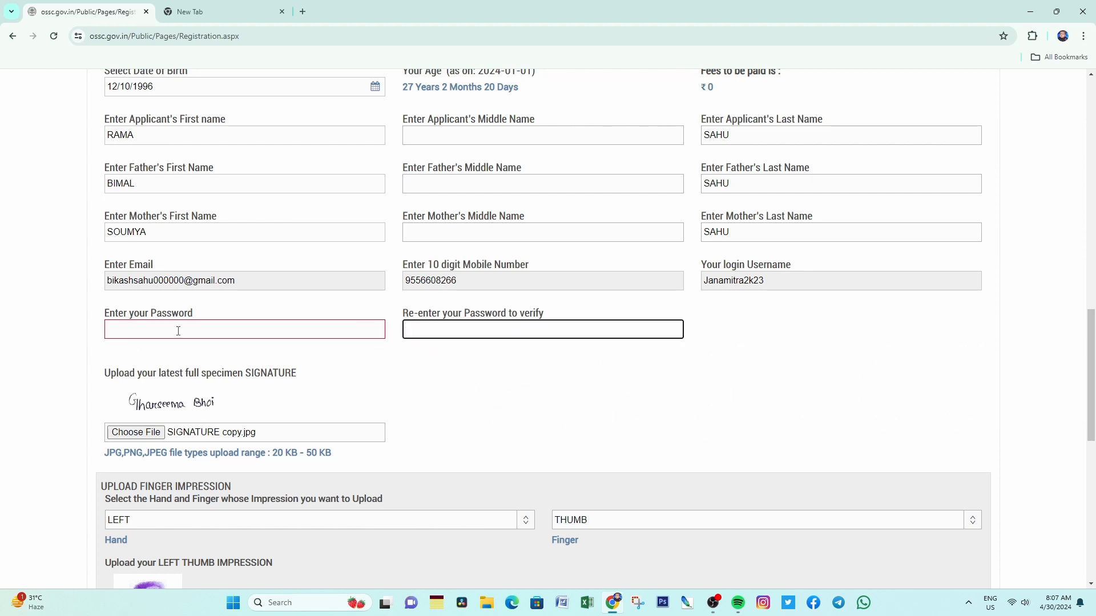
pyautogui.click(178, 330)
pyautogui.write('Pa')
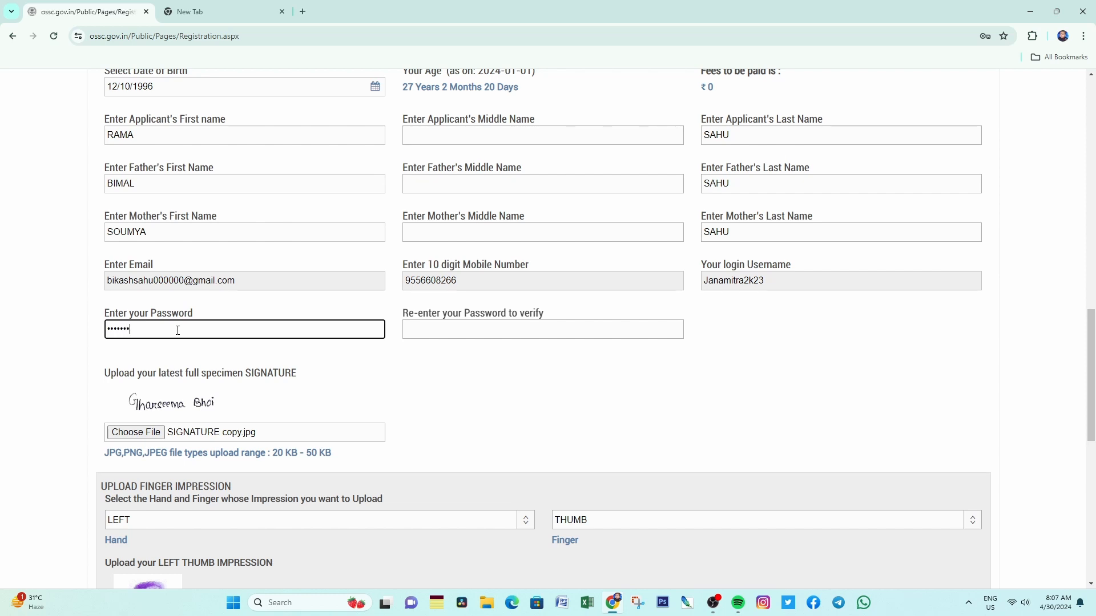
pyautogui.press('Tab')
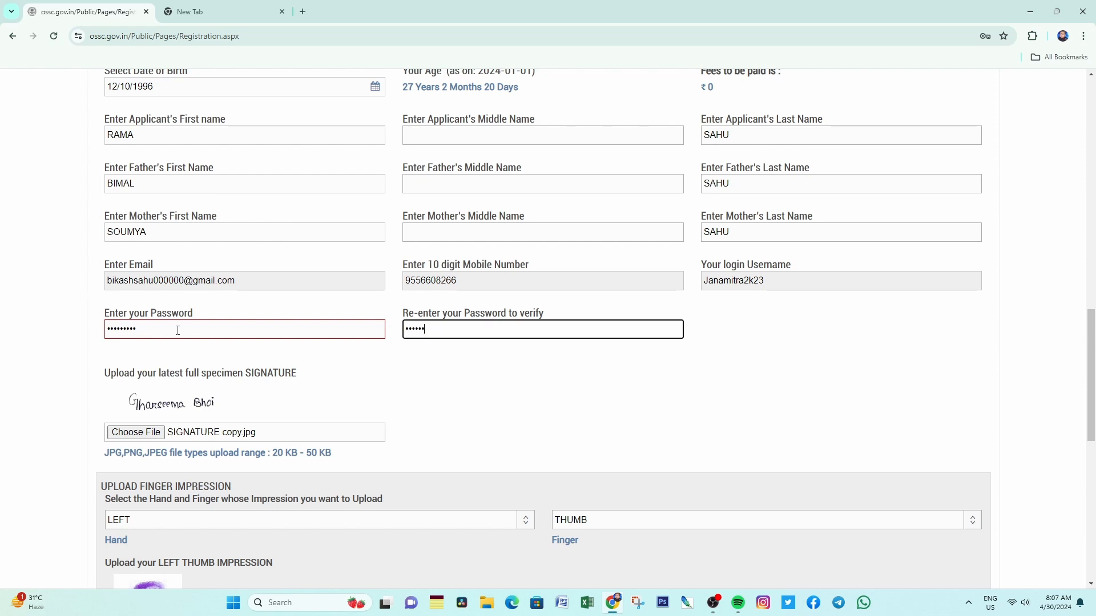
pyautogui.click(447, 411)
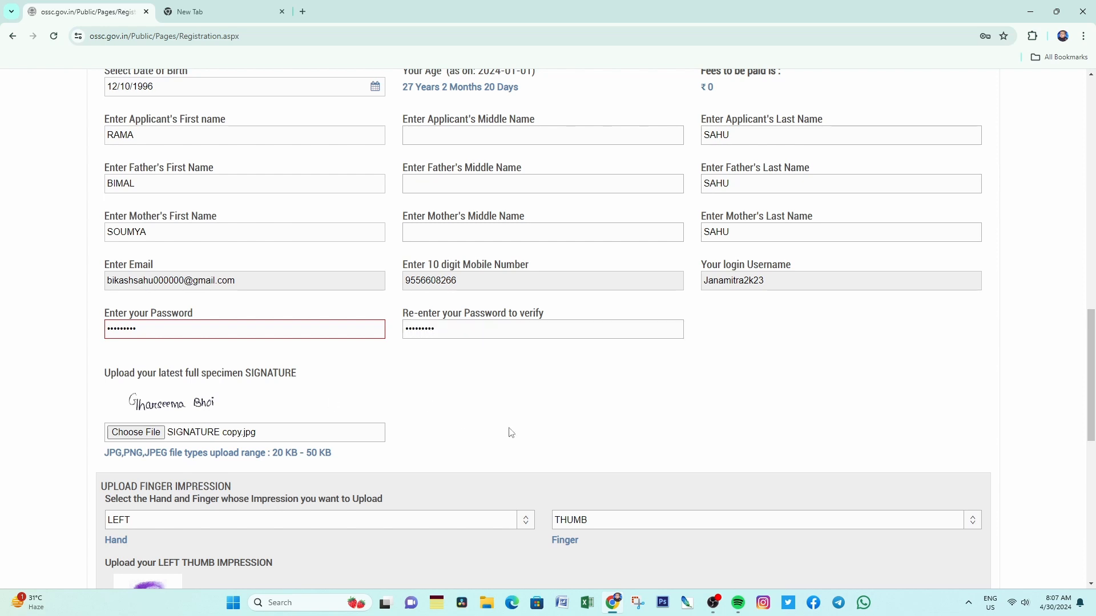
pyautogui.scroll(-9, 426, 362)
# Open the registration preview, check the username and mobile number, and submit the registration.
pyautogui.click(904, 324)
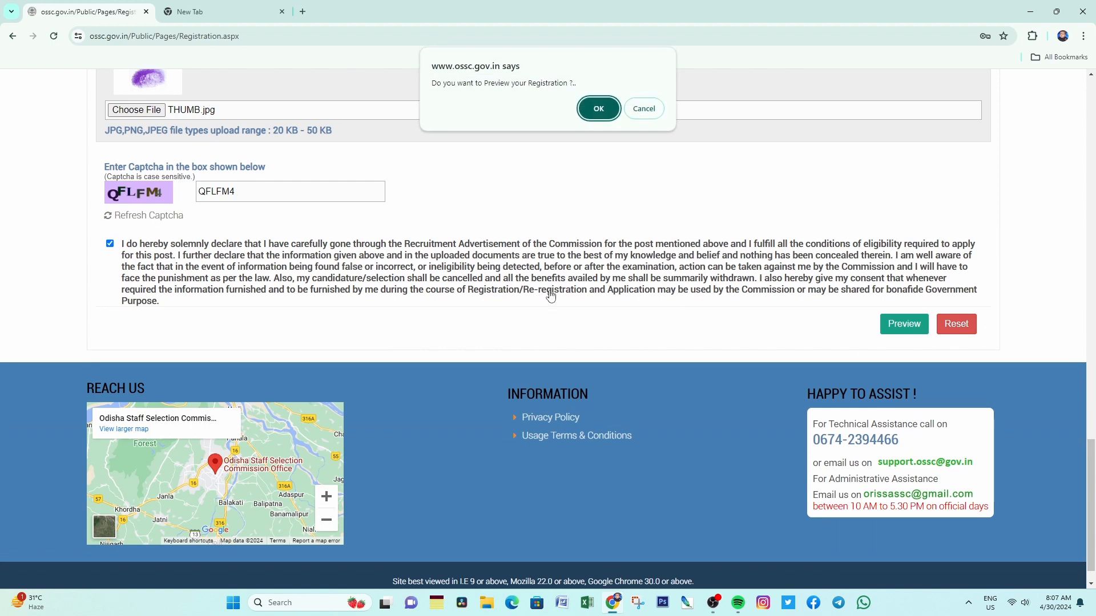
pyautogui.click(598, 108)
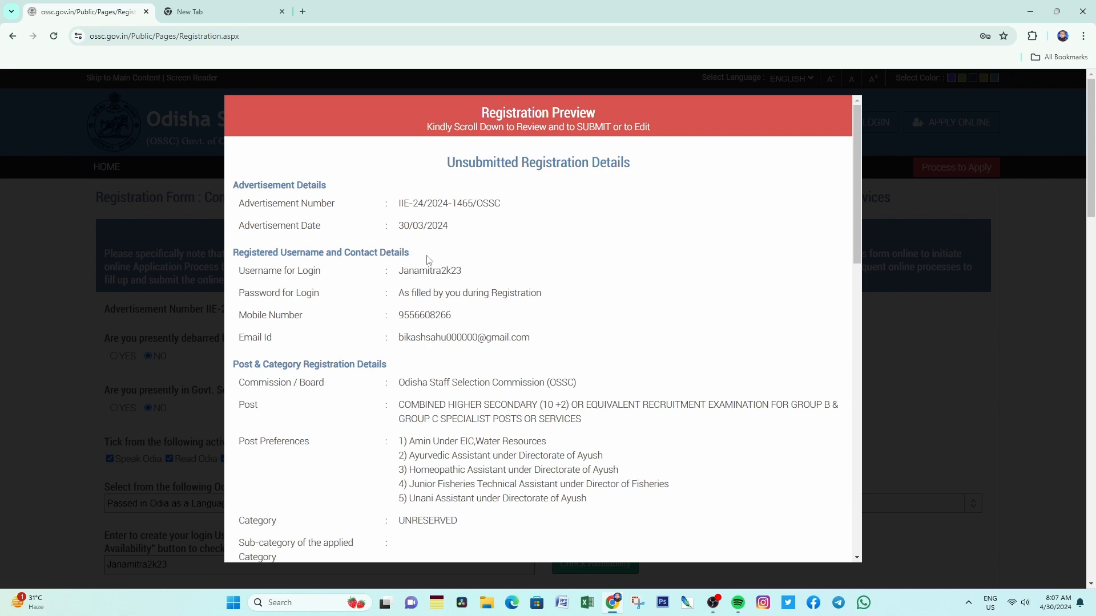
pyautogui.doubleClick(494, 283)
pyautogui.doubleClick(494, 312)
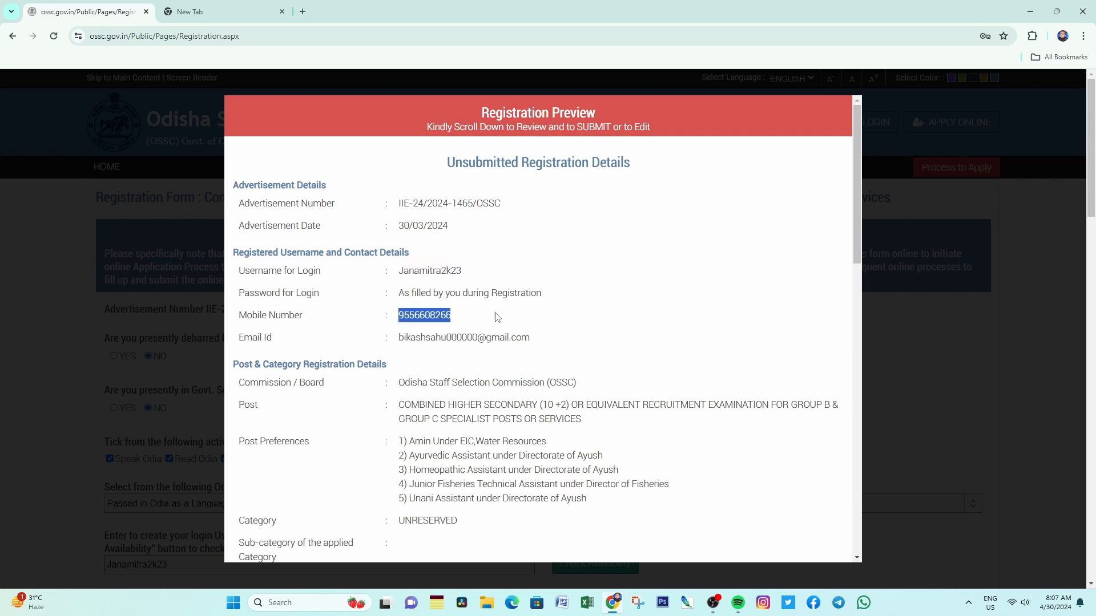
pyautogui.click(511, 346)
pyautogui.scroll(-3, 462, 381)
pyautogui.scroll(-4, 489, 440)
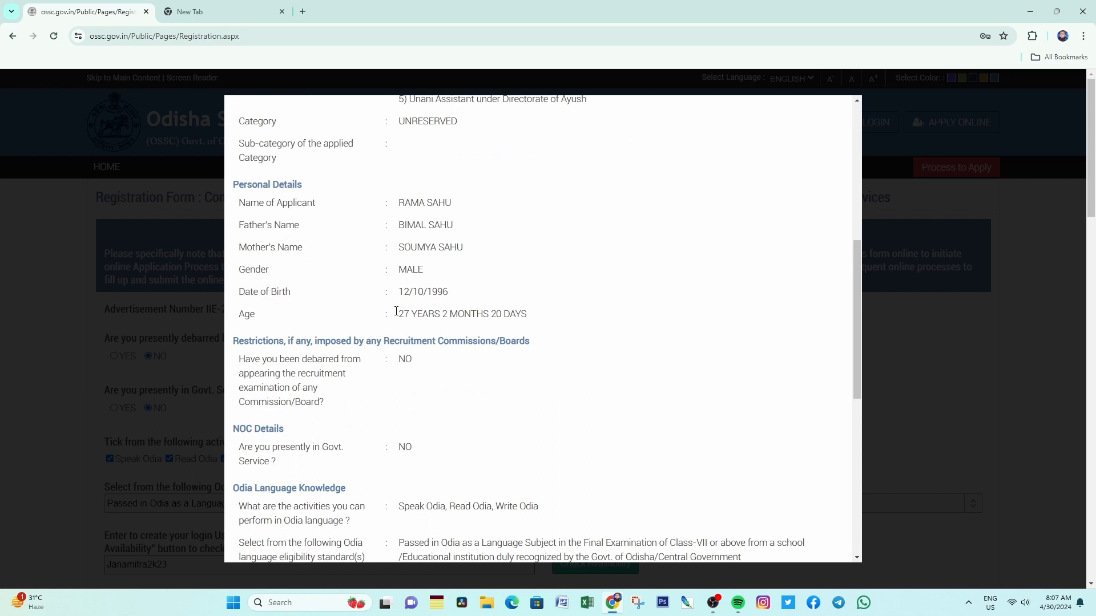
pyautogui.scroll(-8, 433, 359)
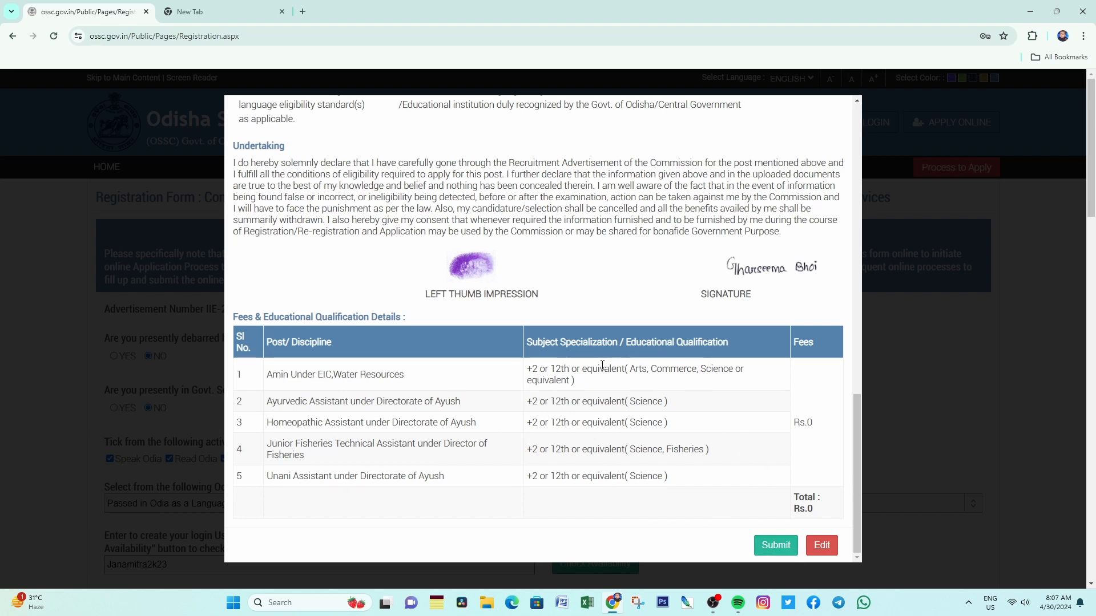
pyautogui.click(774, 545)
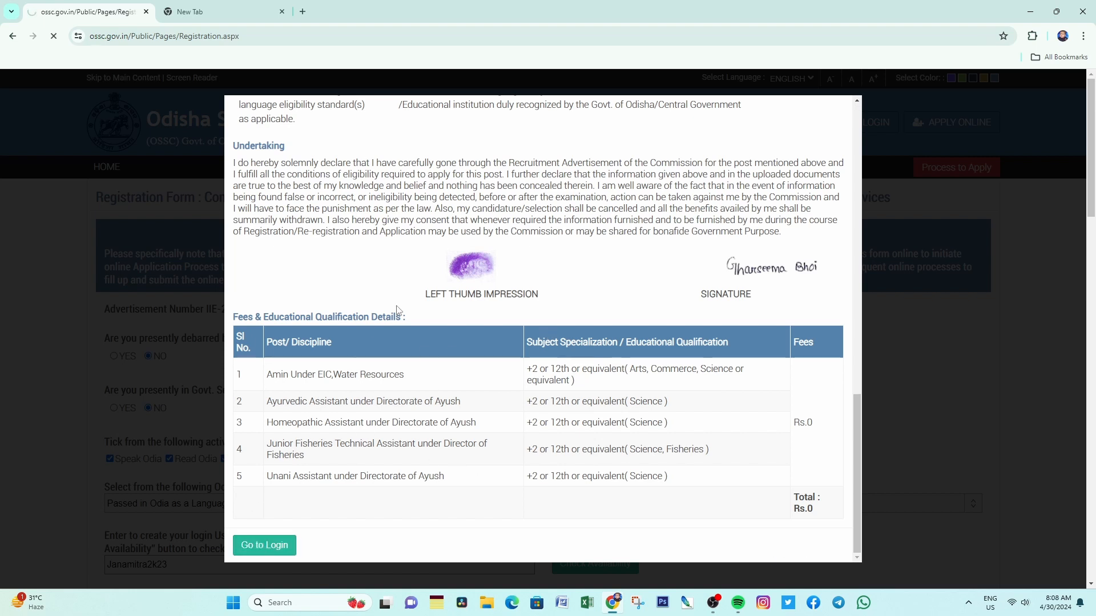
pyautogui.scroll(6, 444, 333)
# Log in with the registered username, the account password and the displayed captcha code.
pyautogui.click(490, 237)
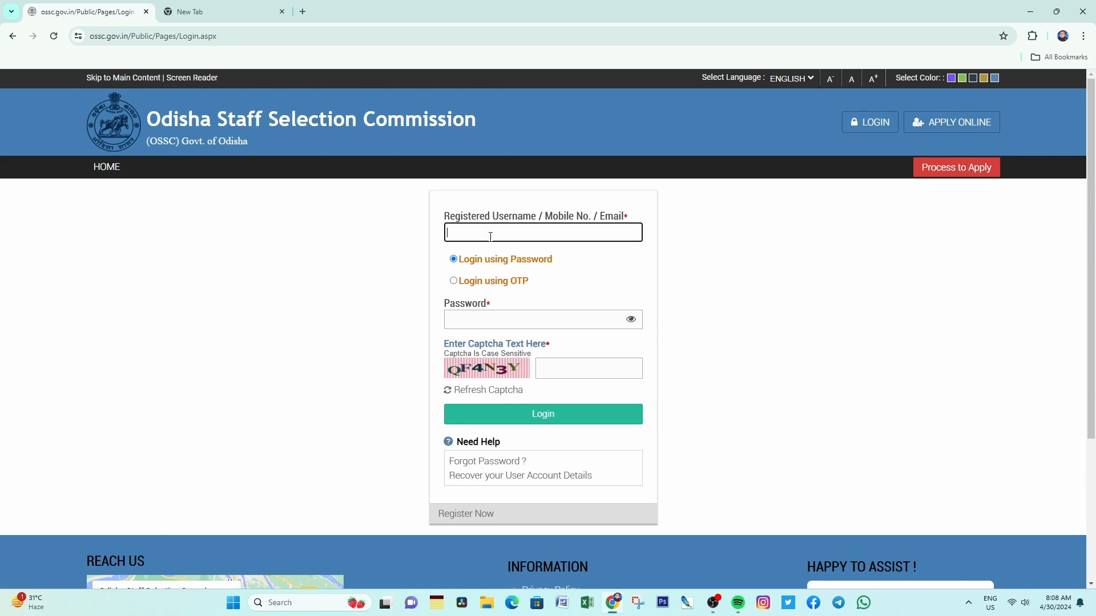
pyautogui.write('Janamitra2k23')
pyautogui.press('Tab')
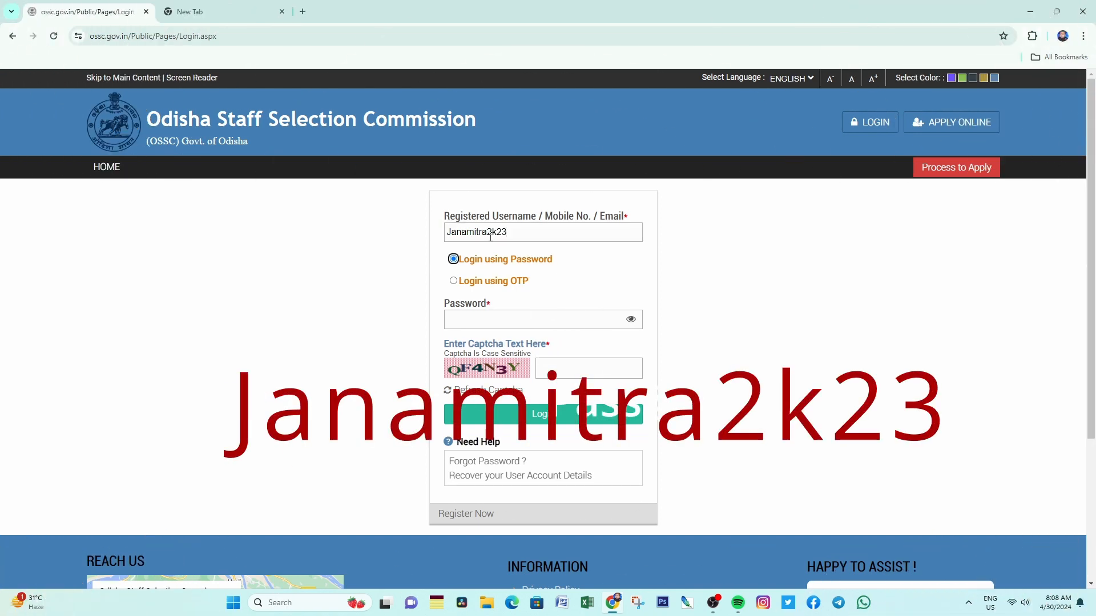
pyautogui.press('Tab')
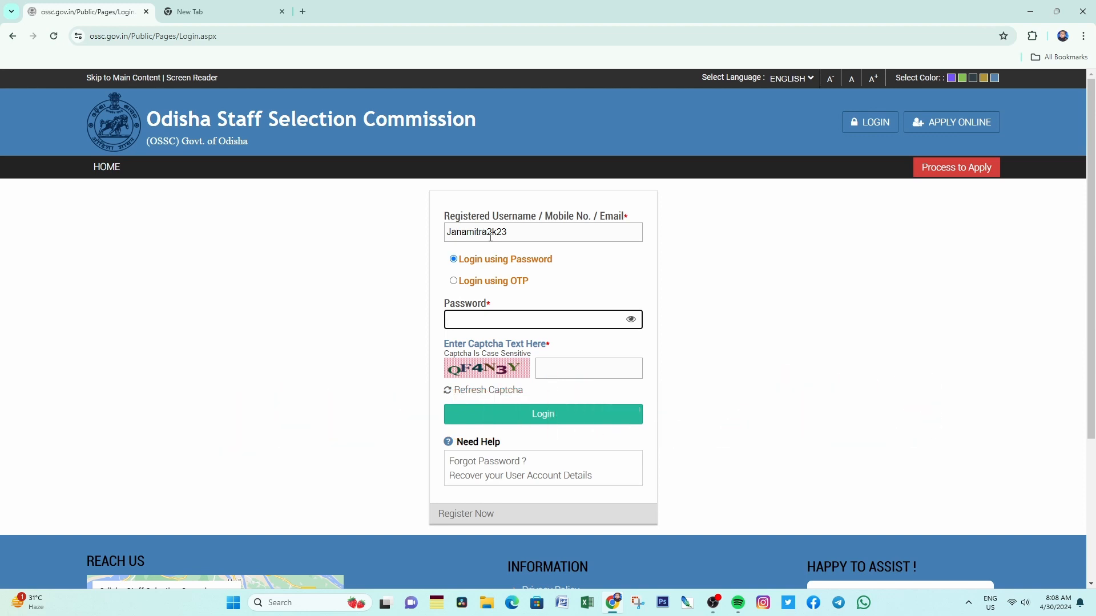
pyautogui.write('•••••••••')
pyautogui.click(575, 372)
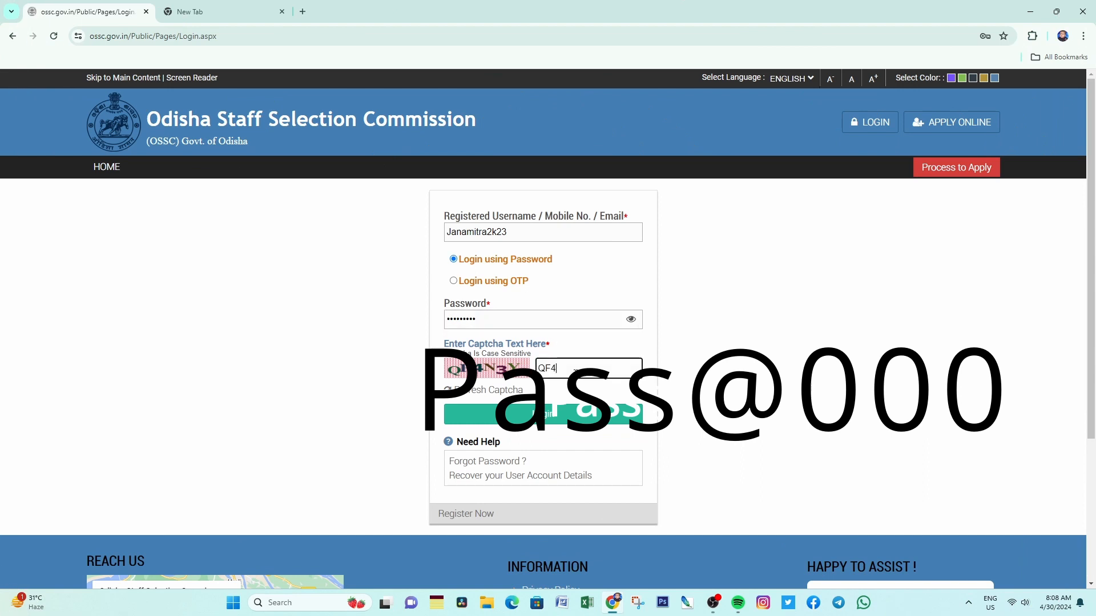
pyautogui.write('QF4N3Y')
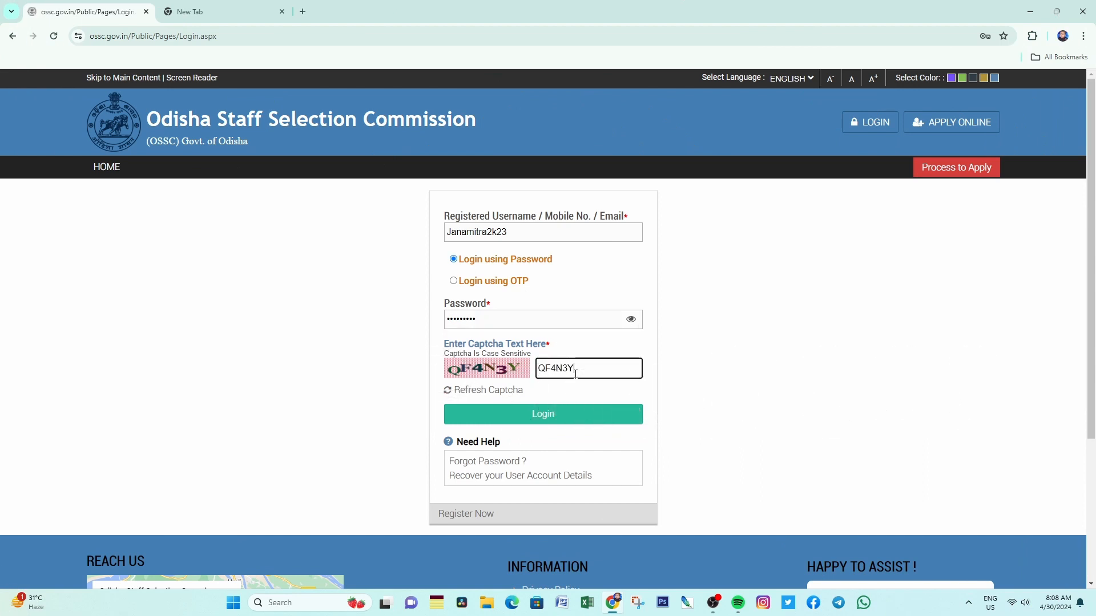
pyautogui.click(564, 421)
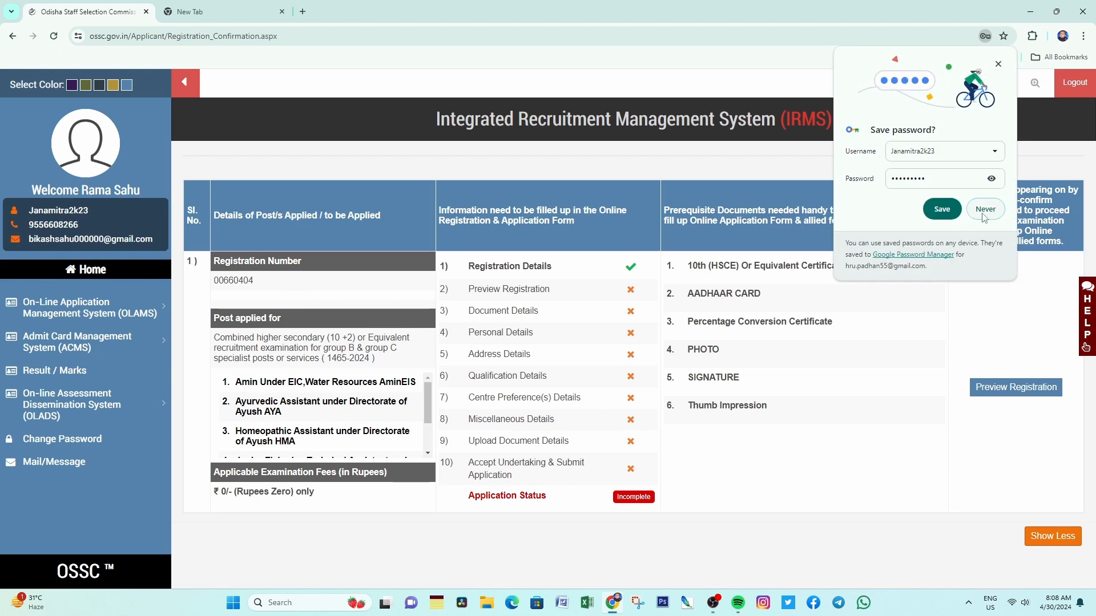
# Decline saving the browser password and open the registration preview.
pyautogui.click(984, 210)
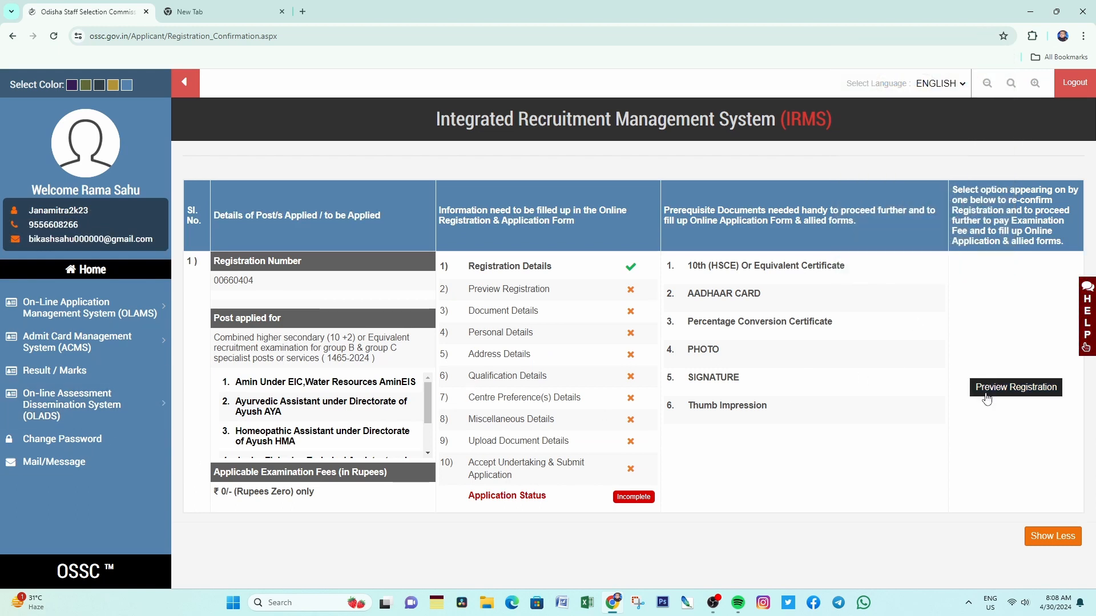
pyautogui.scroll(-2, 295, 382)
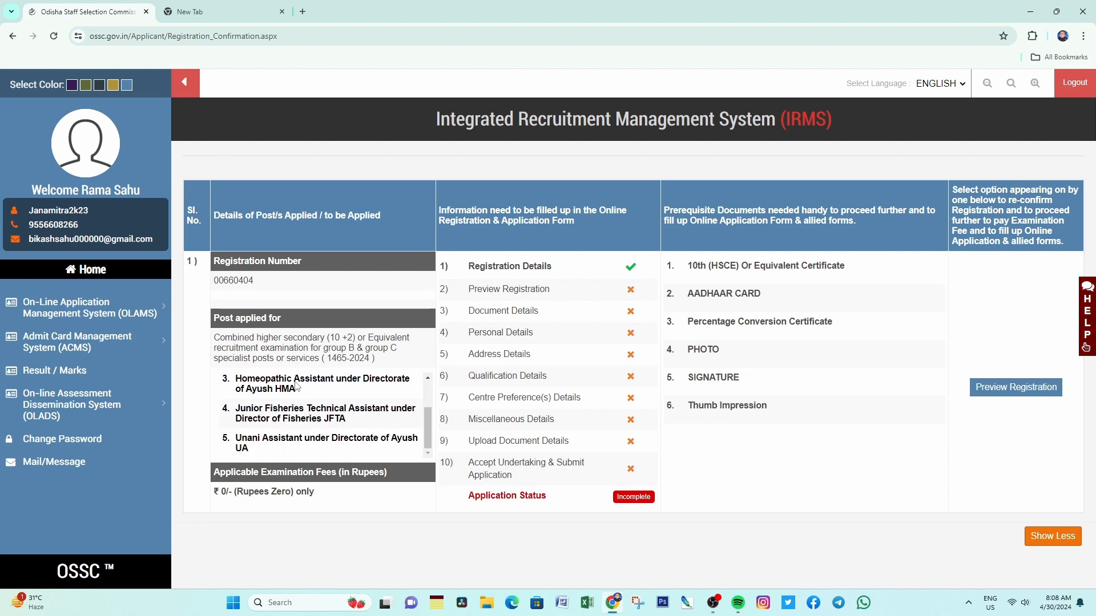
pyautogui.scroll(2, 295, 382)
pyautogui.click(1017, 390)
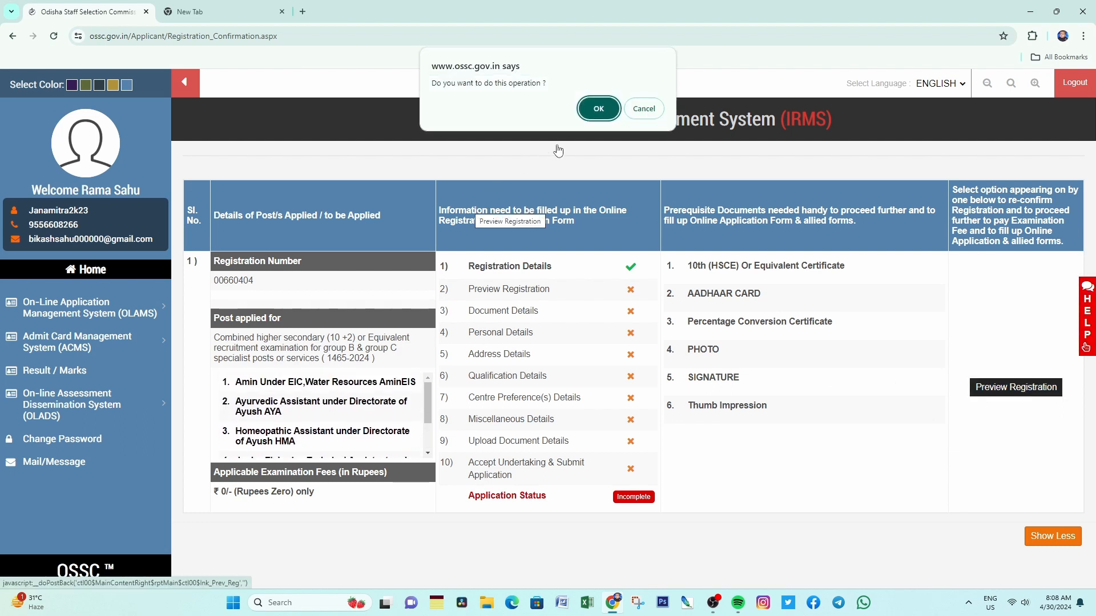
pyautogui.click(596, 105)
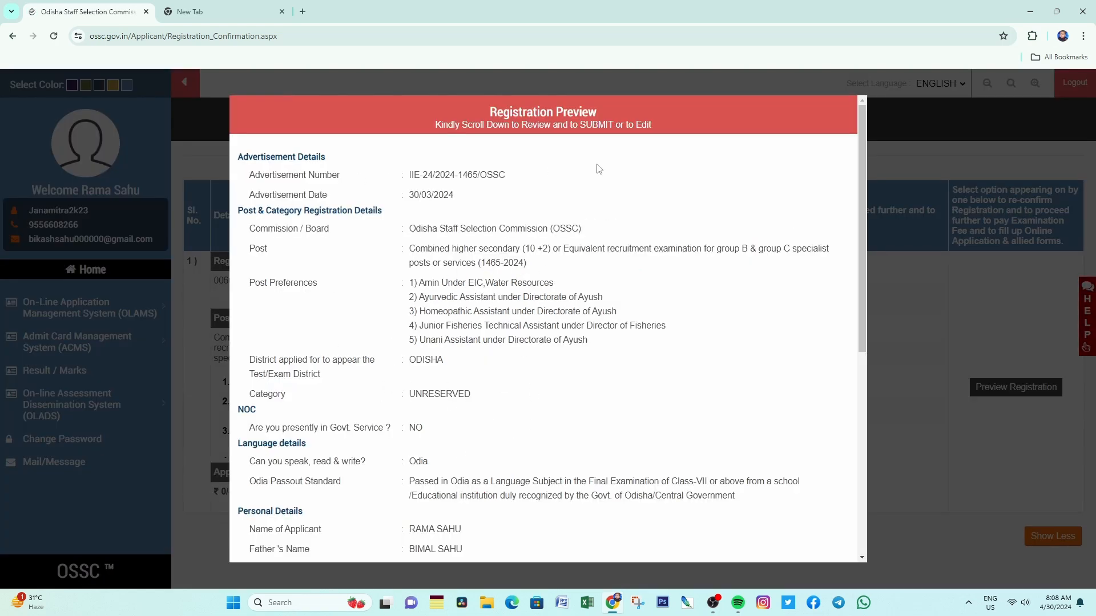
pyautogui.scroll(-6, 457, 281)
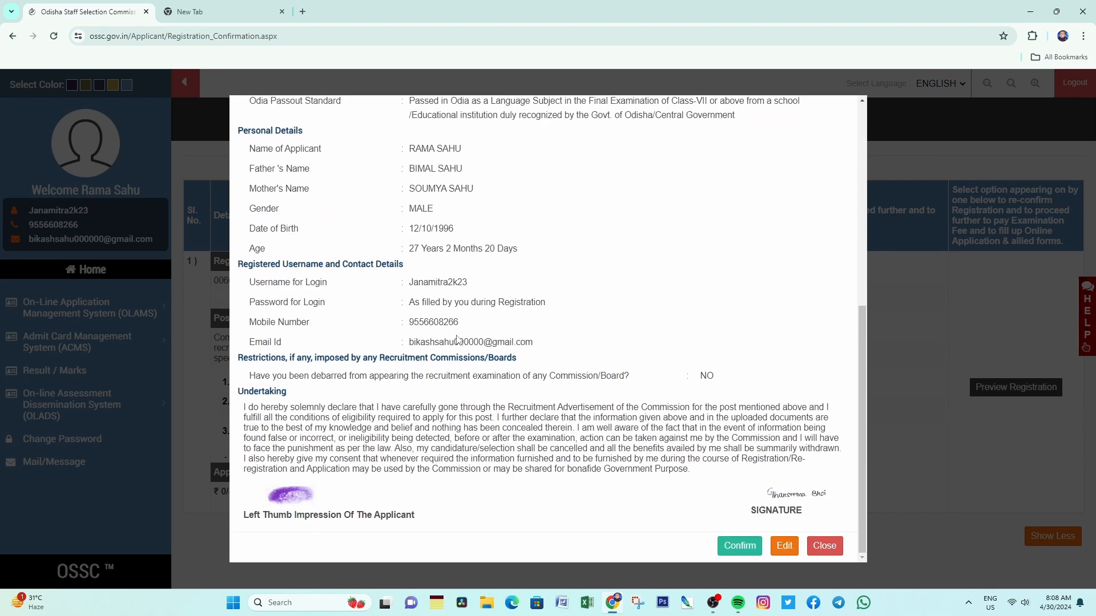
pyautogui.scroll(6, 457, 281)
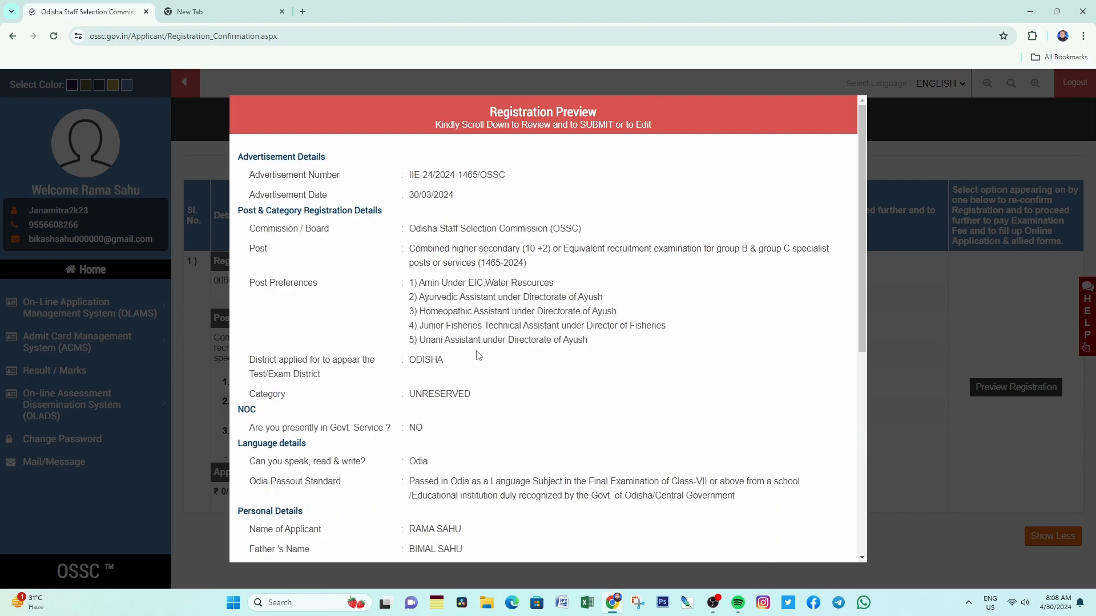
pyautogui.scroll(-2, 350, 439)
pyautogui.scroll(-5, 349, 440)
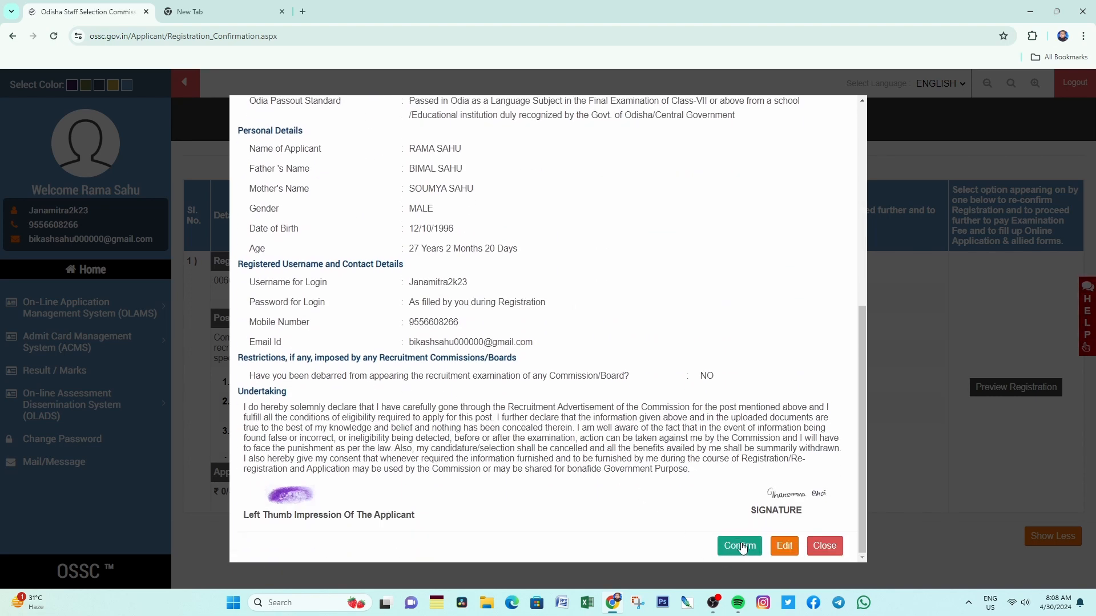
# Confirm the previewed registration and accept the final submission warning.
pyautogui.click(740, 546)
pyautogui.click(639, 171)
pyautogui.scroll(10, 540, 394)
pyautogui.scroll(-7, 535, 378)
pyautogui.scroll(5, 464, 412)
pyautogui.scroll(3, 464, 412)
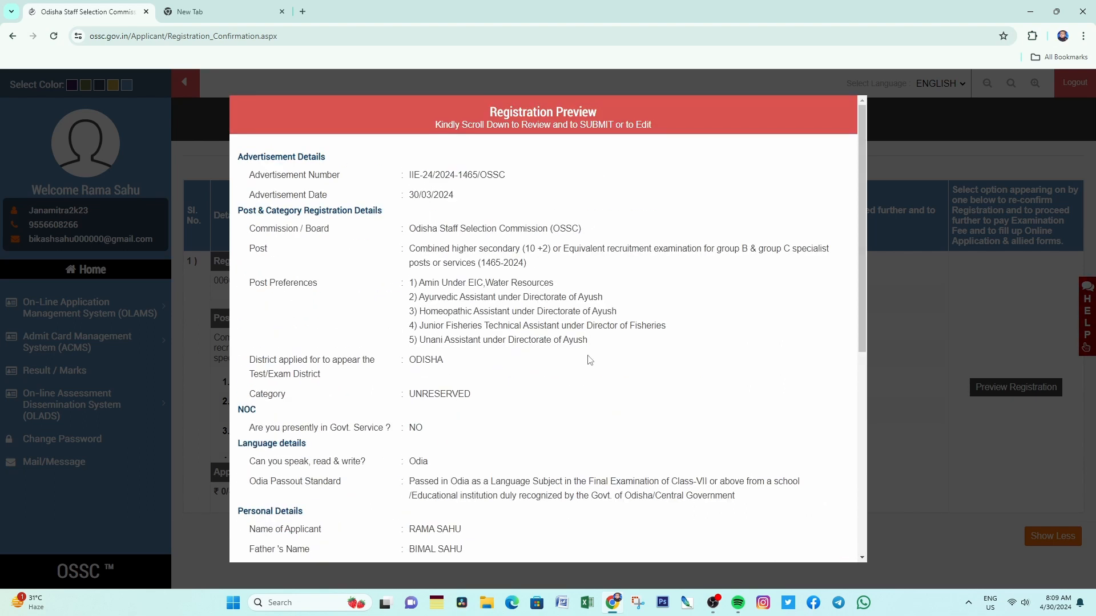
pyautogui.scroll(-8, 587, 362)
pyautogui.click(741, 547)
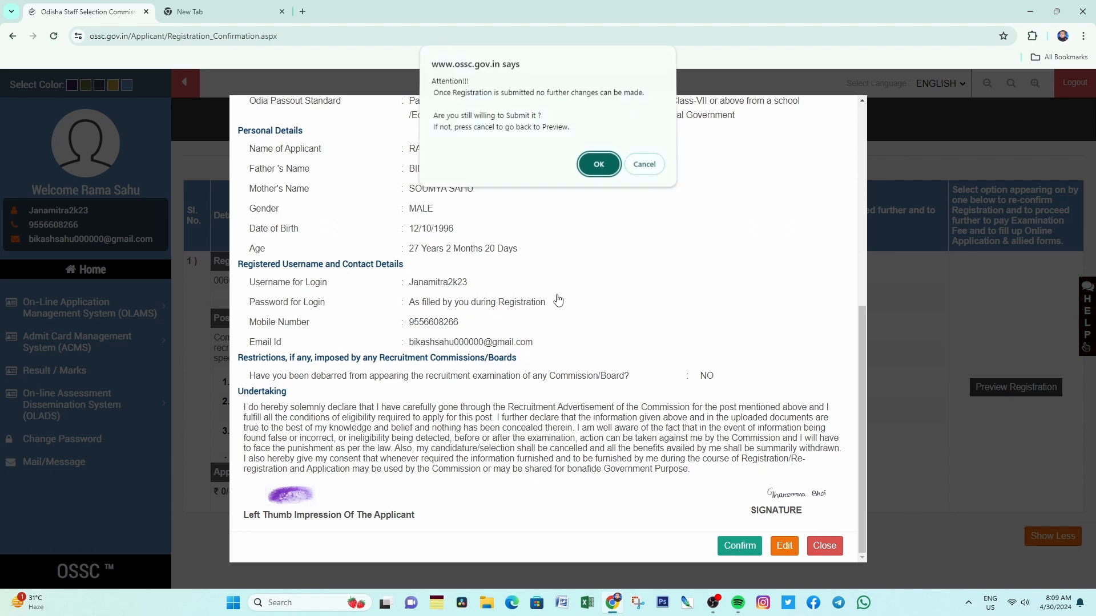
pyautogui.click(596, 164)
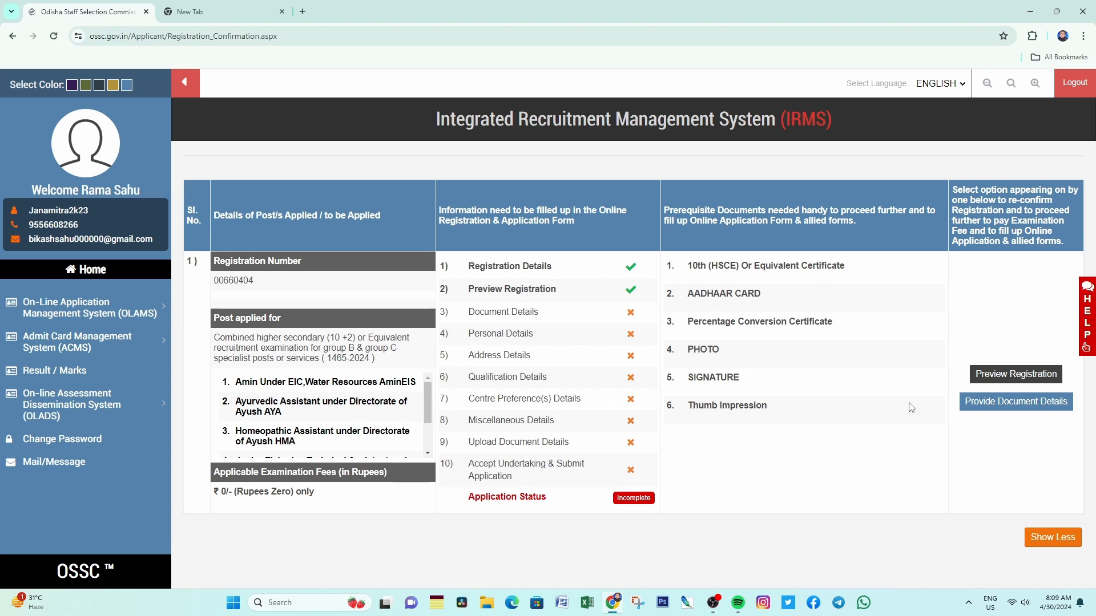
# Add the Aadhaar card number as id proof, issued by UNIQUE IDENTIFICATION AUTHORITY OF INDIA.
pyautogui.click(984, 401)
pyautogui.click(598, 106)
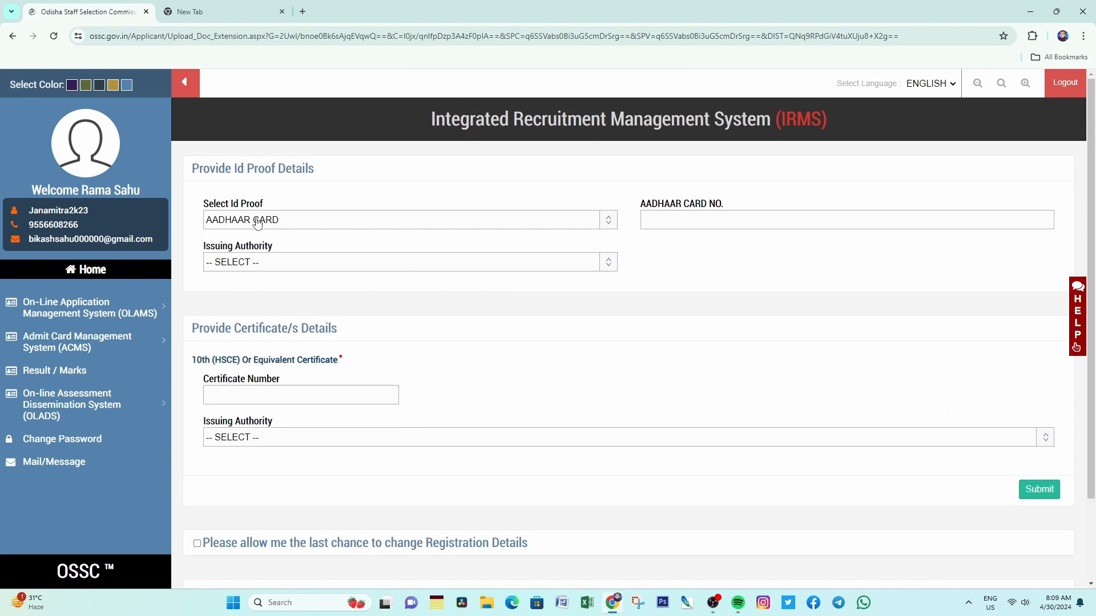
pyautogui.click(255, 223)
pyautogui.click(329, 223)
pyautogui.click(683, 223)
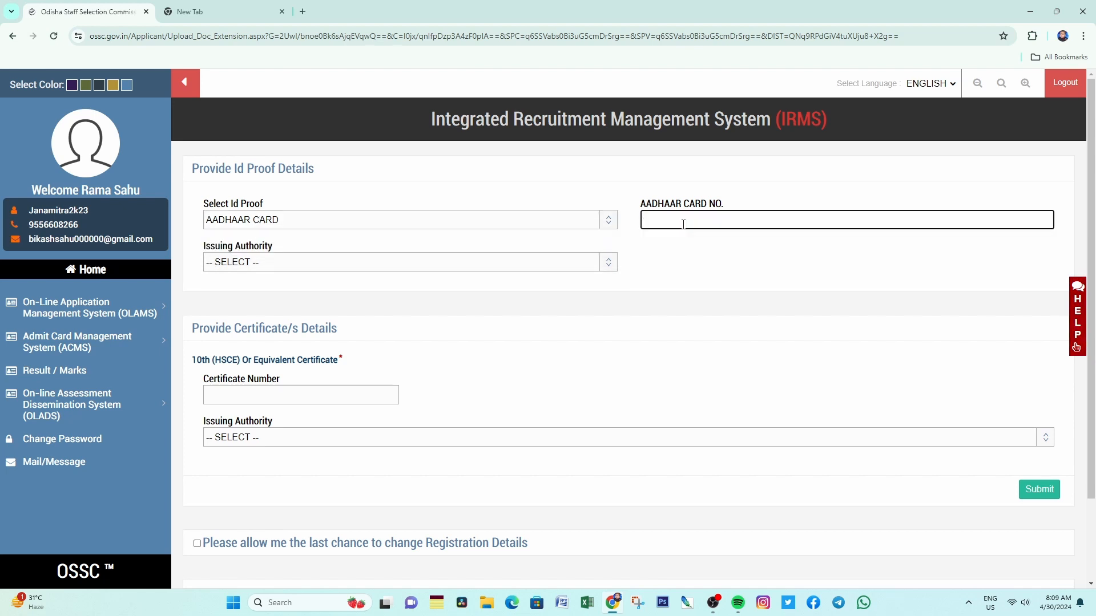
pyautogui.press('Tab')
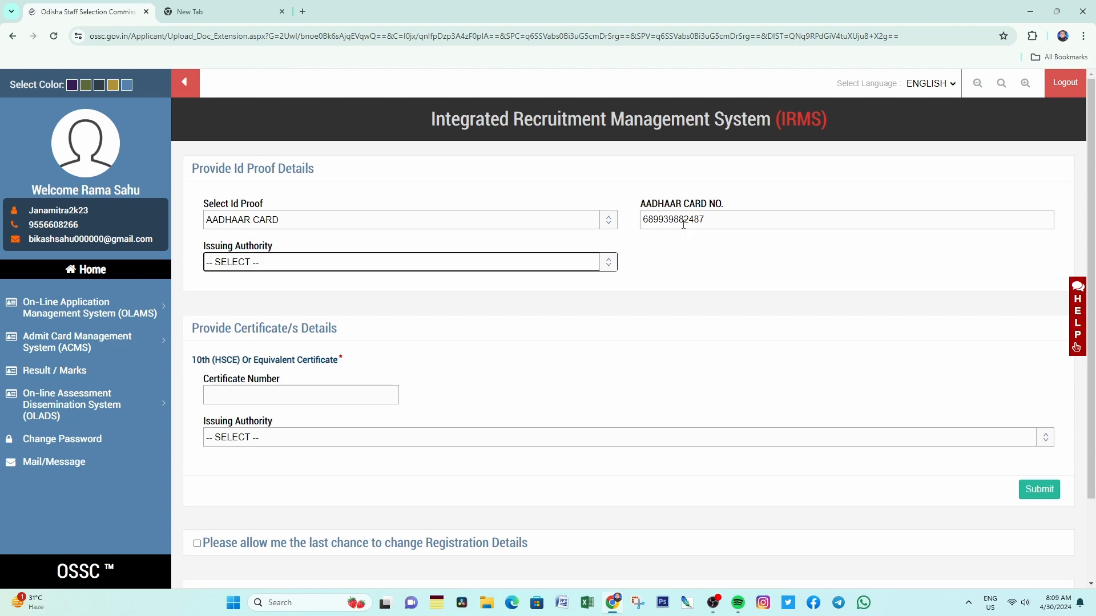
pyautogui.click(284, 264)
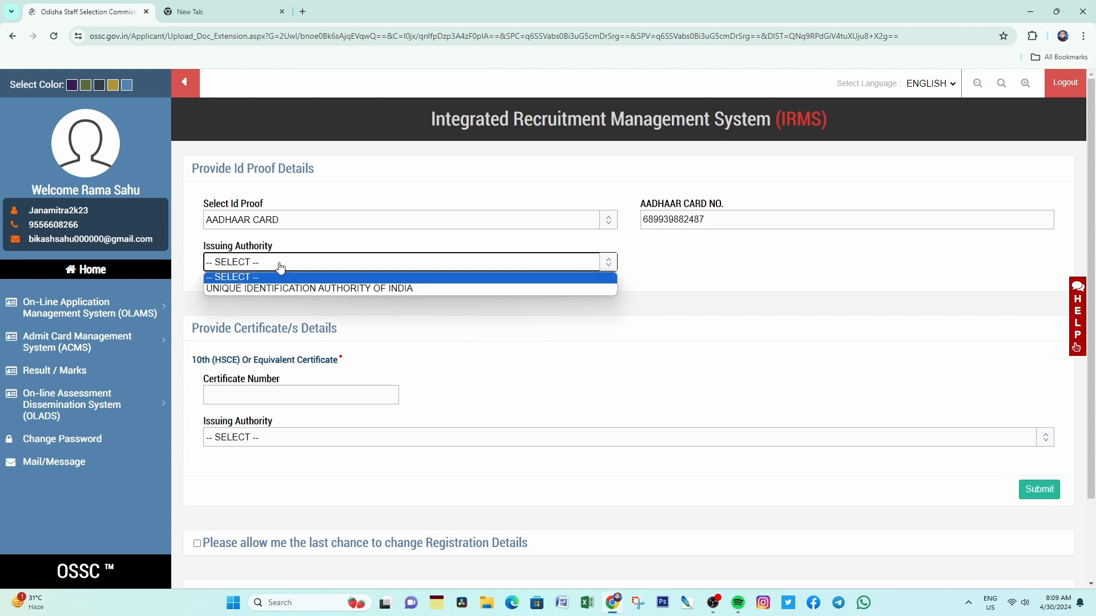
pyautogui.click(262, 288)
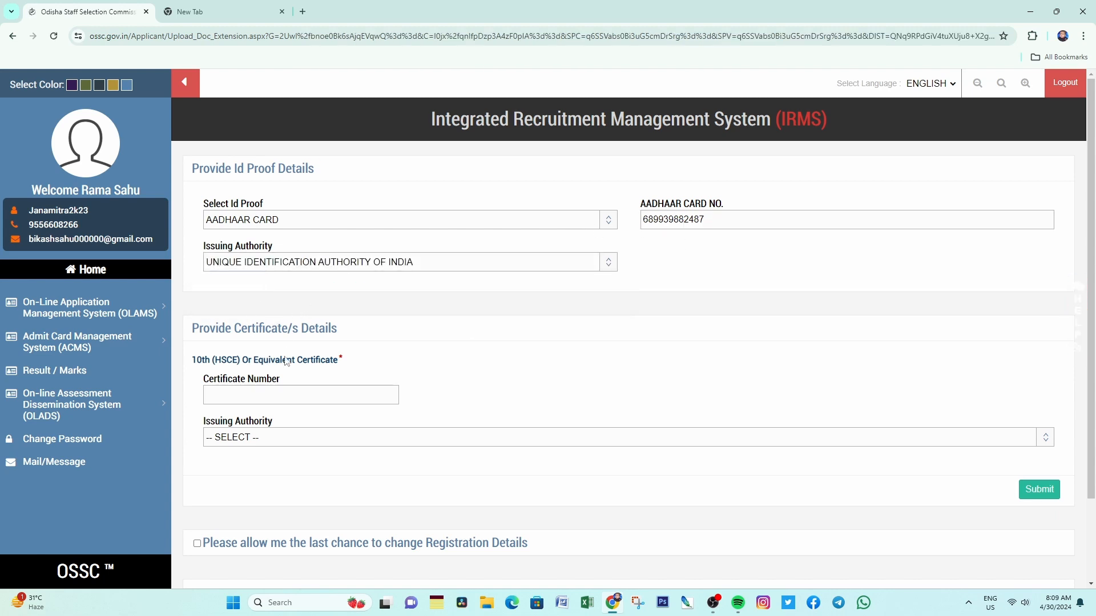
# Enter the 10th certificate number, issued by Board Of Secondary Education, Odisha, and submit it.
pyautogui.click(255, 396)
pyautogui.scroll(-2, 296, 350)
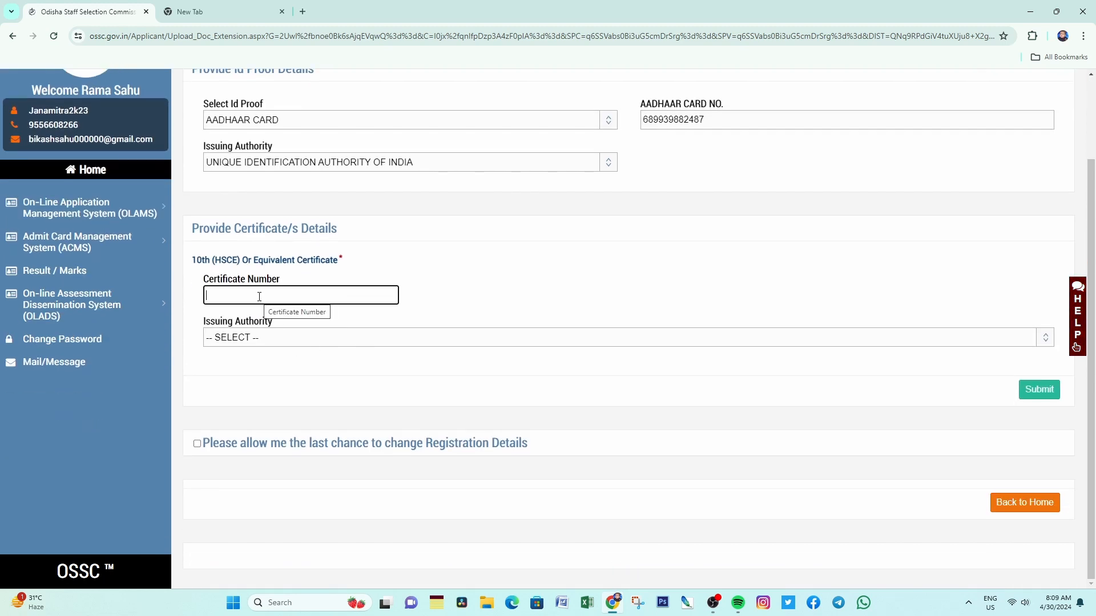
pyautogui.click(268, 343)
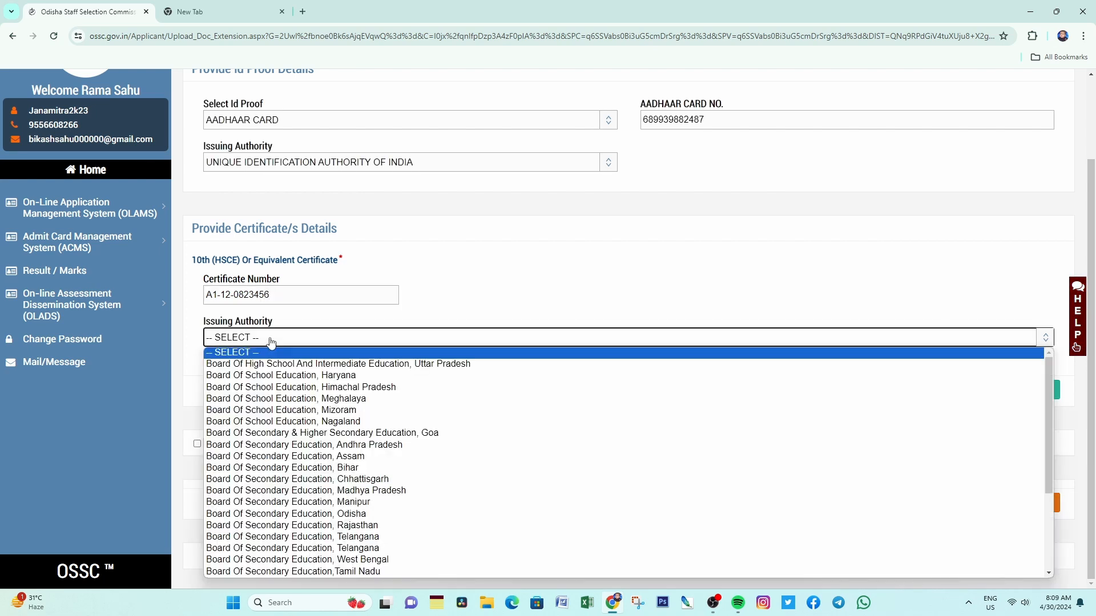
pyautogui.click(344, 514)
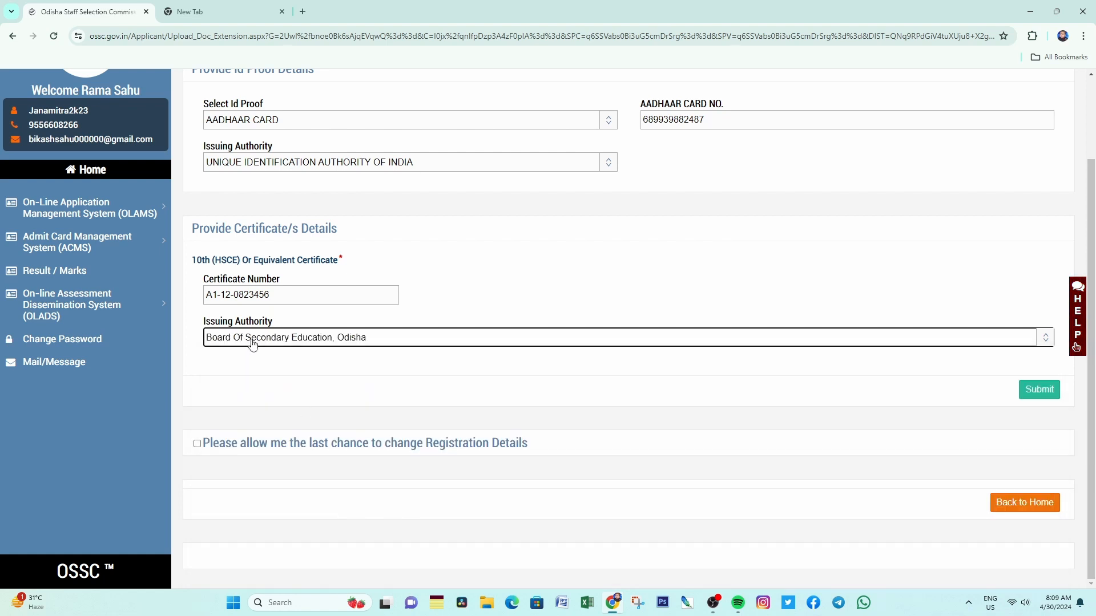
pyautogui.click(1046, 392)
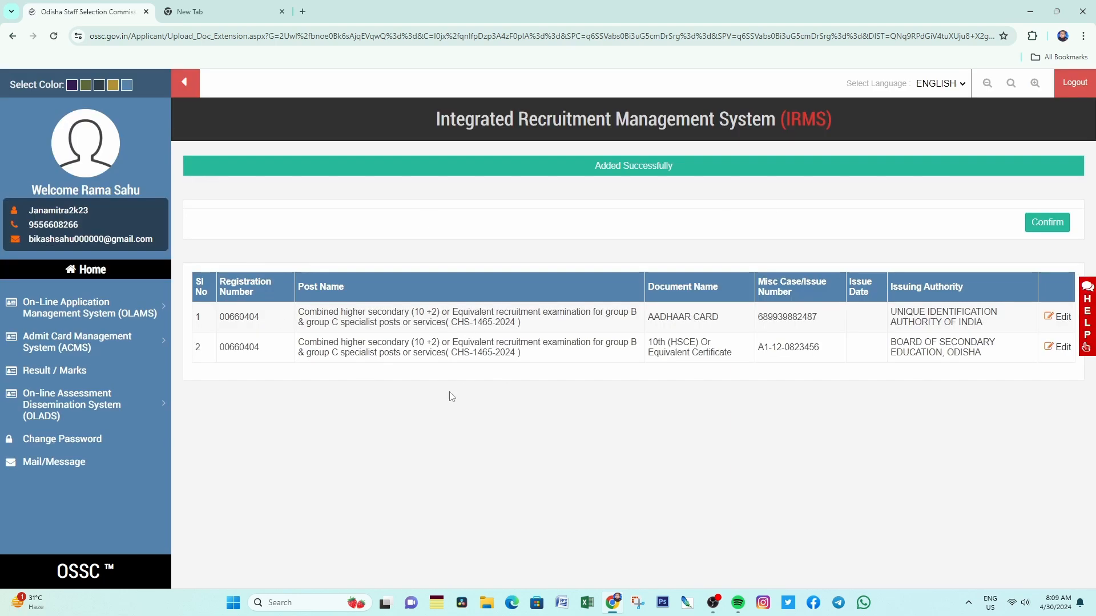
# Confirm the document details and proceed to the application form via Apply Now.
pyautogui.click(1047, 223)
pyautogui.click(596, 119)
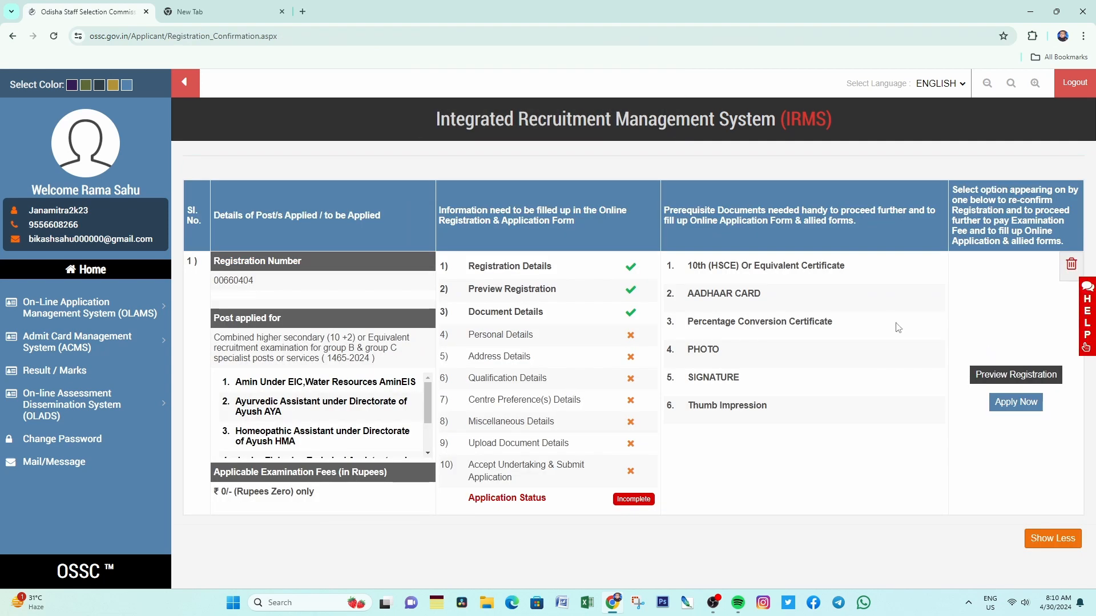
pyautogui.click(1016, 403)
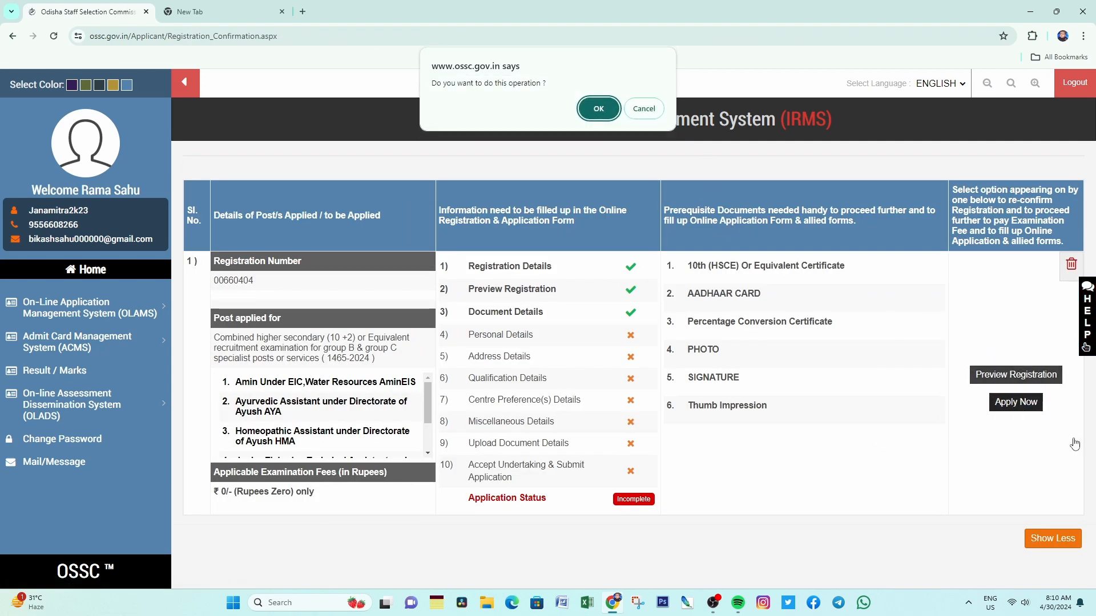
pyautogui.click(644, 108)
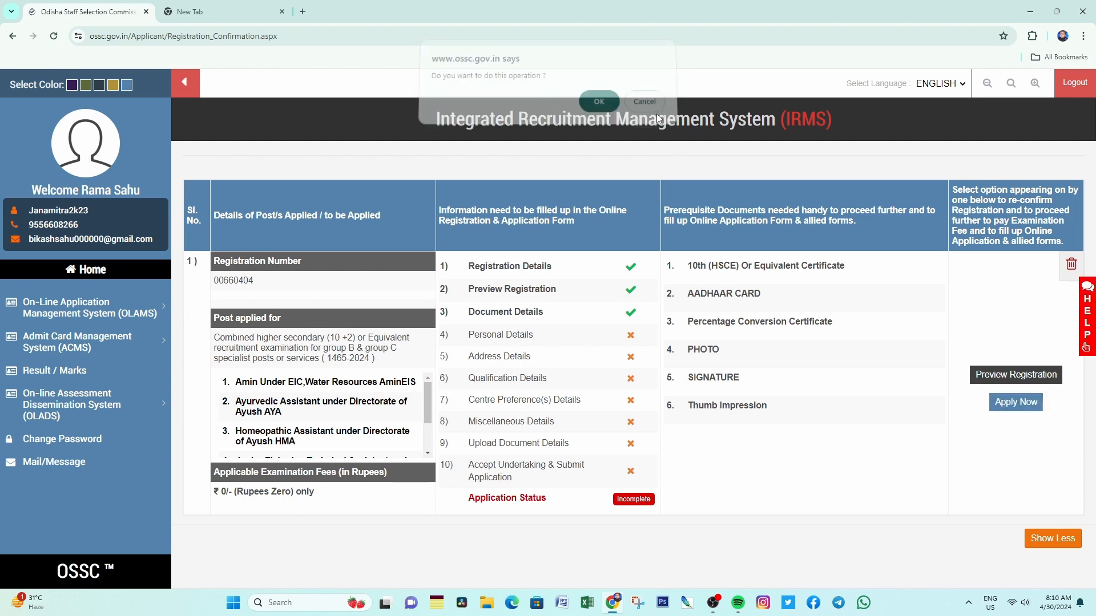
pyautogui.click(1007, 403)
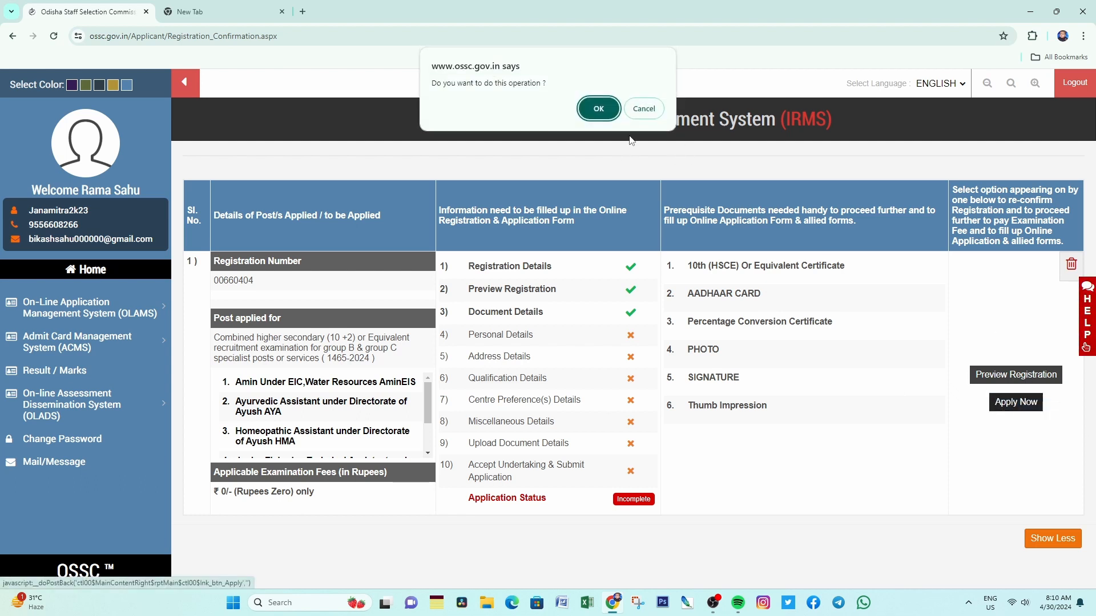
pyautogui.click(593, 106)
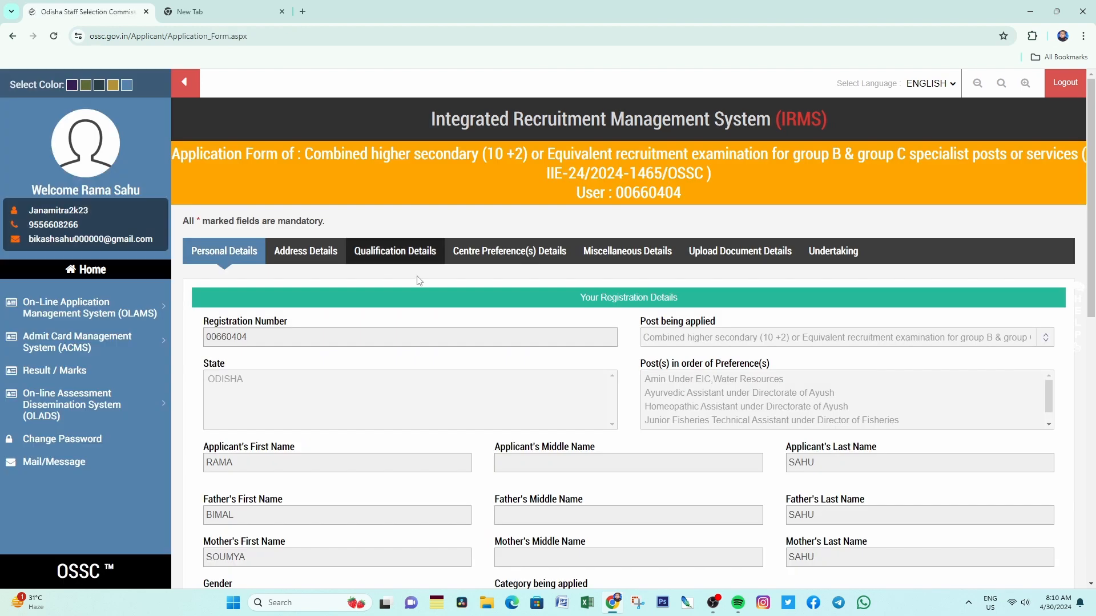
# Set marital status to Unmarried, nationality to Indian, and religion to Hinduism.
pyautogui.scroll(-3, 495, 280)
pyautogui.scroll(-5, 495, 279)
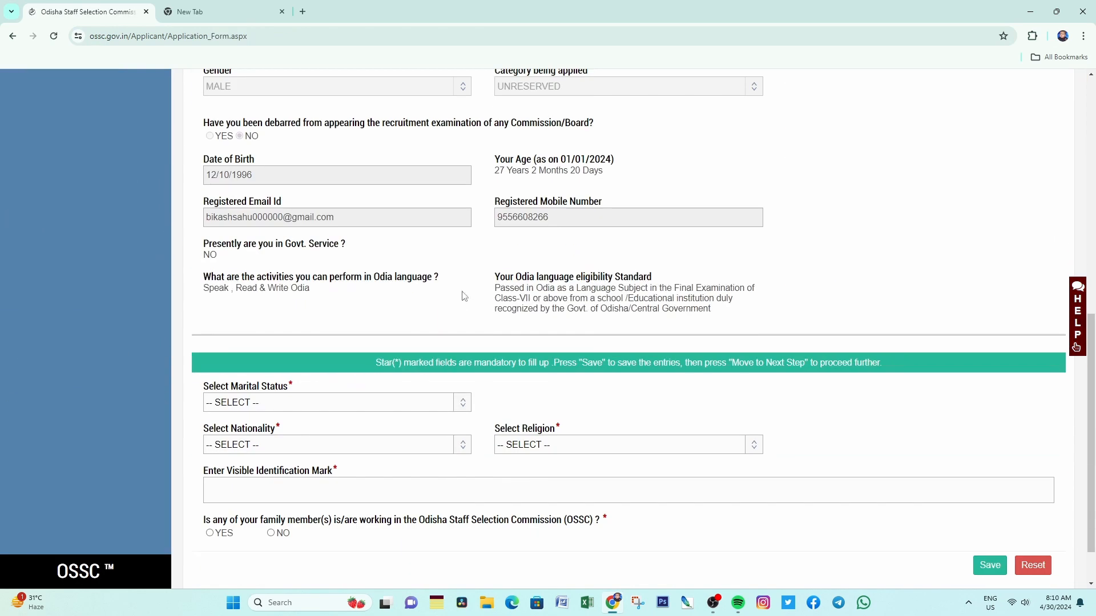
pyautogui.click(278, 408)
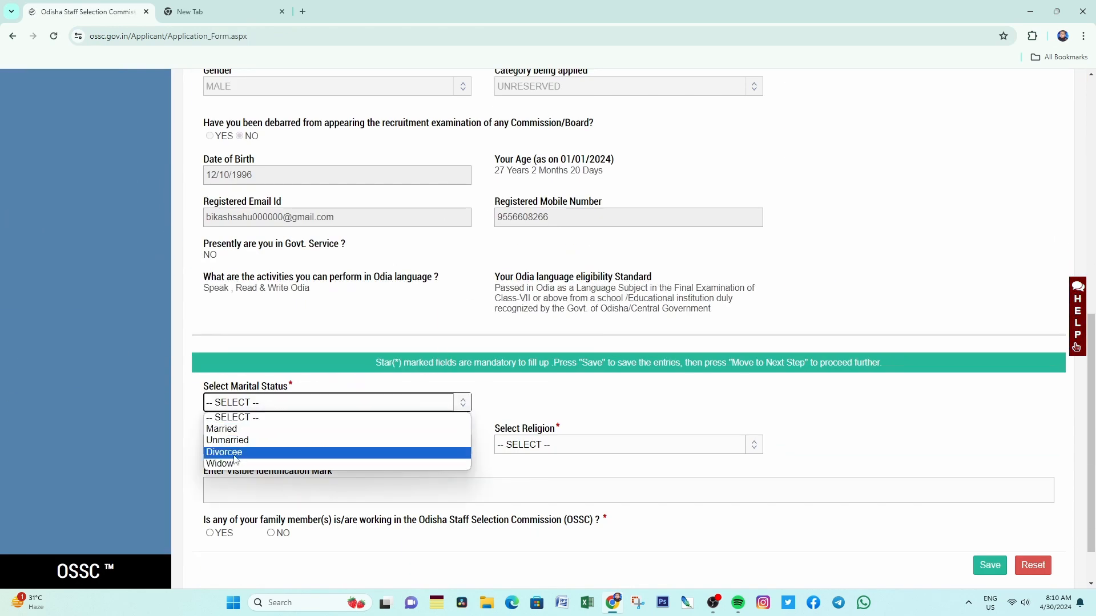
pyautogui.click(239, 442)
pyautogui.click(347, 450)
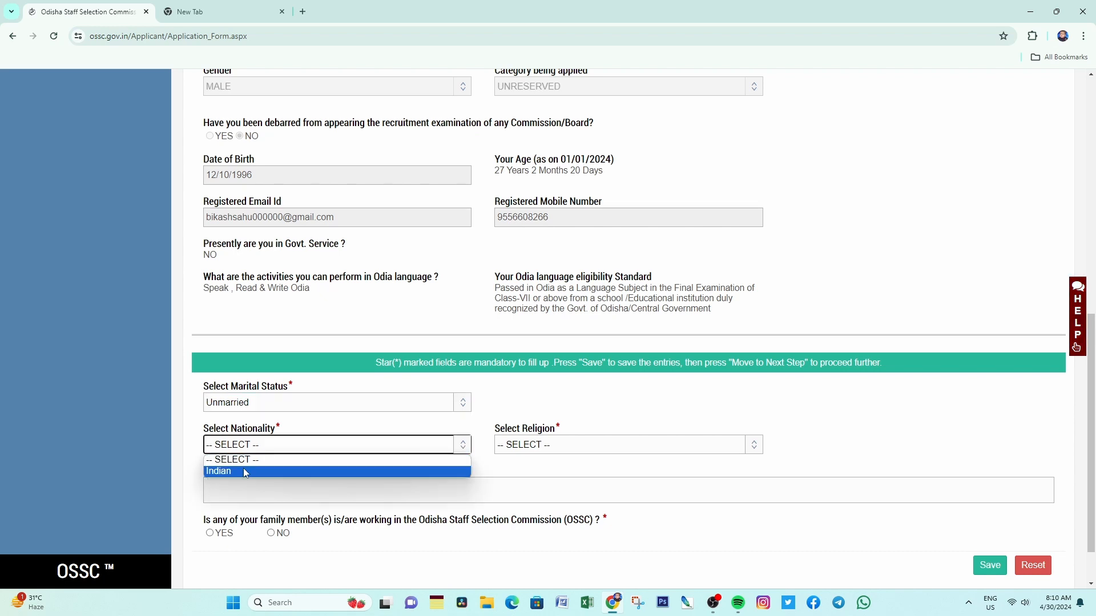
pyautogui.click(243, 468)
pyautogui.click(544, 449)
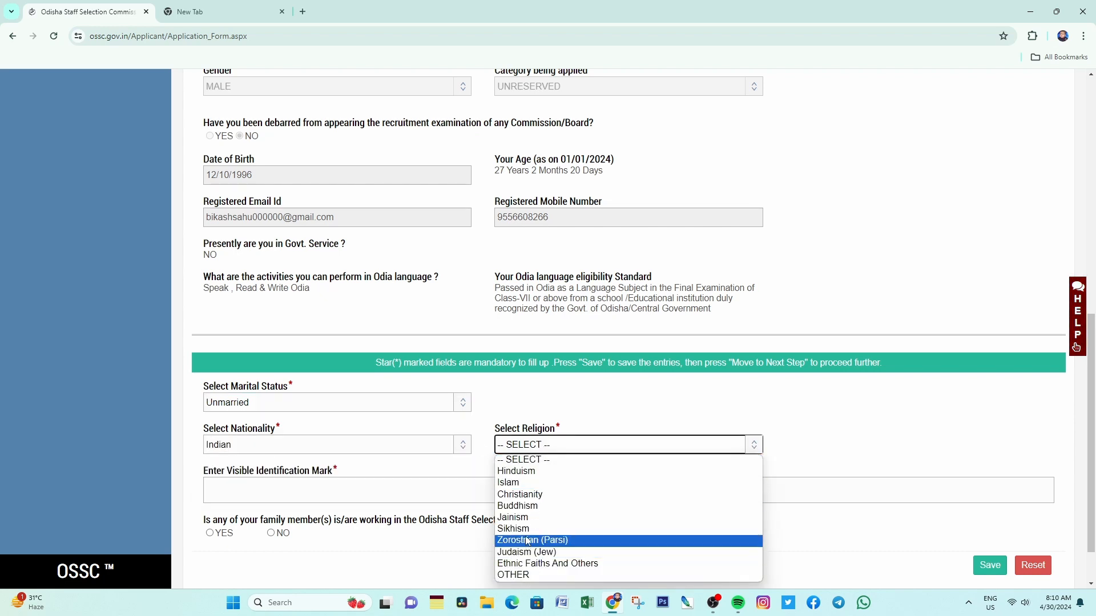
pyautogui.click(517, 472)
# Enter identification mark 'Black mole on left face', answer No for family in OSSC, and save.
pyautogui.click(308, 489)
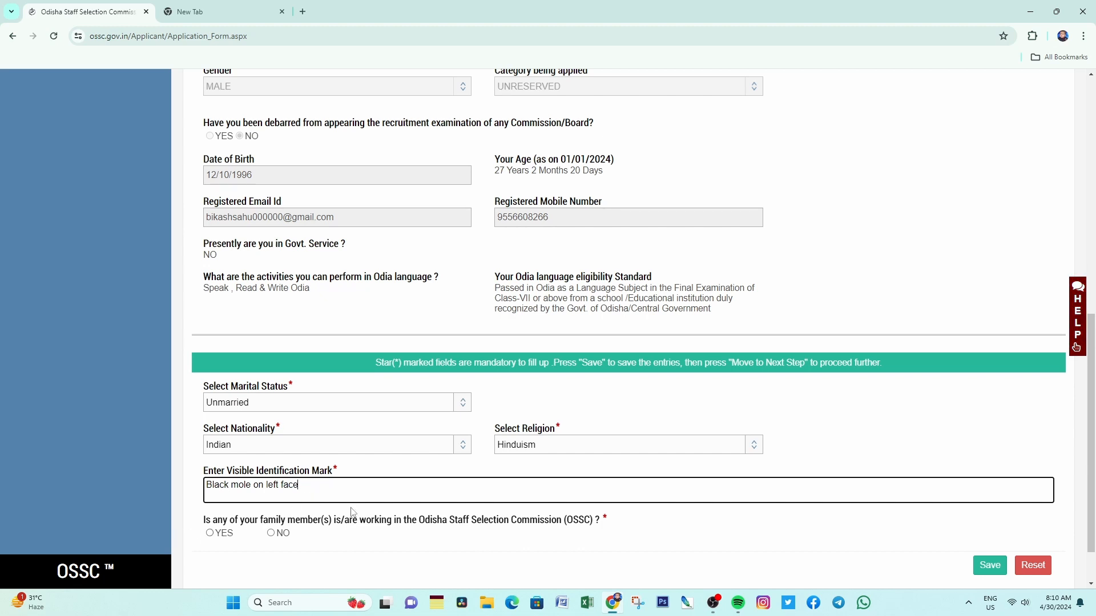
pyautogui.scroll(-1, 377, 517)
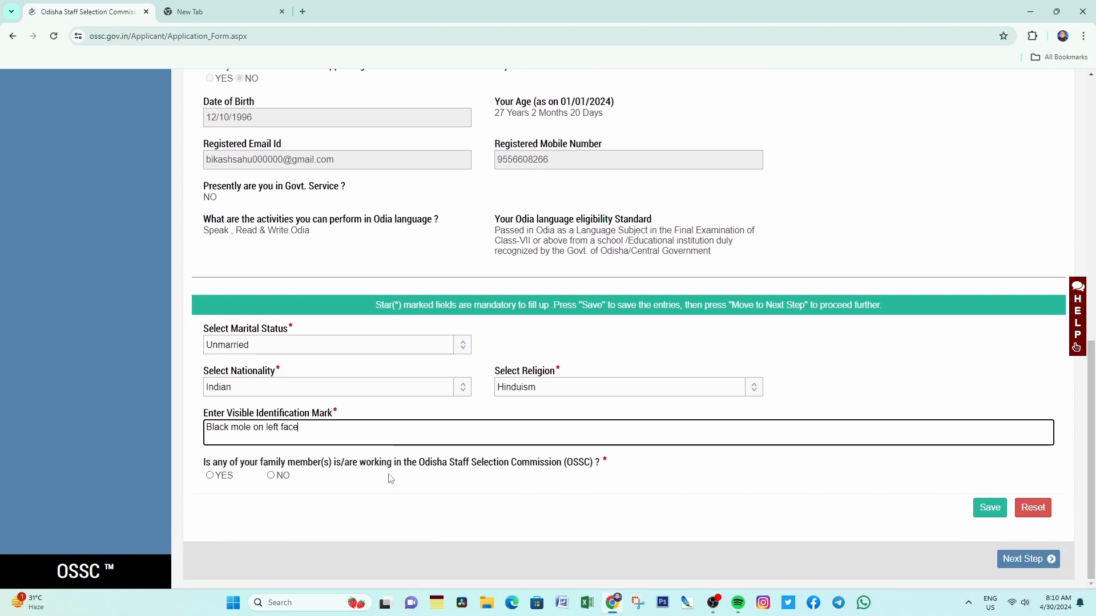
pyautogui.moveTo(205, 462); pyautogui.dragTo(625, 465)
pyautogui.click(450, 489)
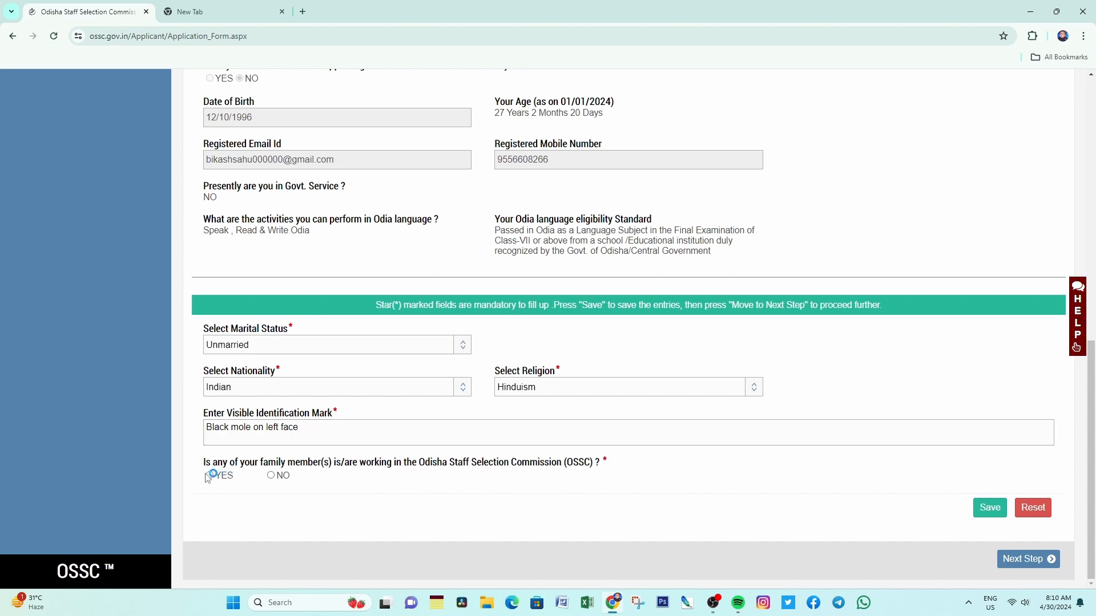
pyautogui.click(279, 478)
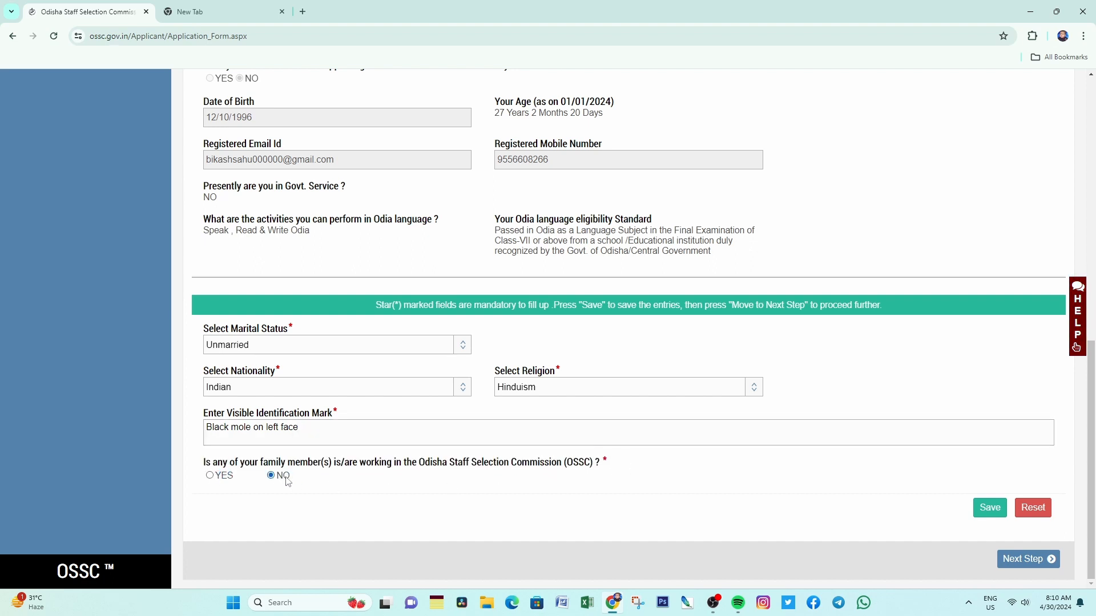
pyautogui.click(989, 508)
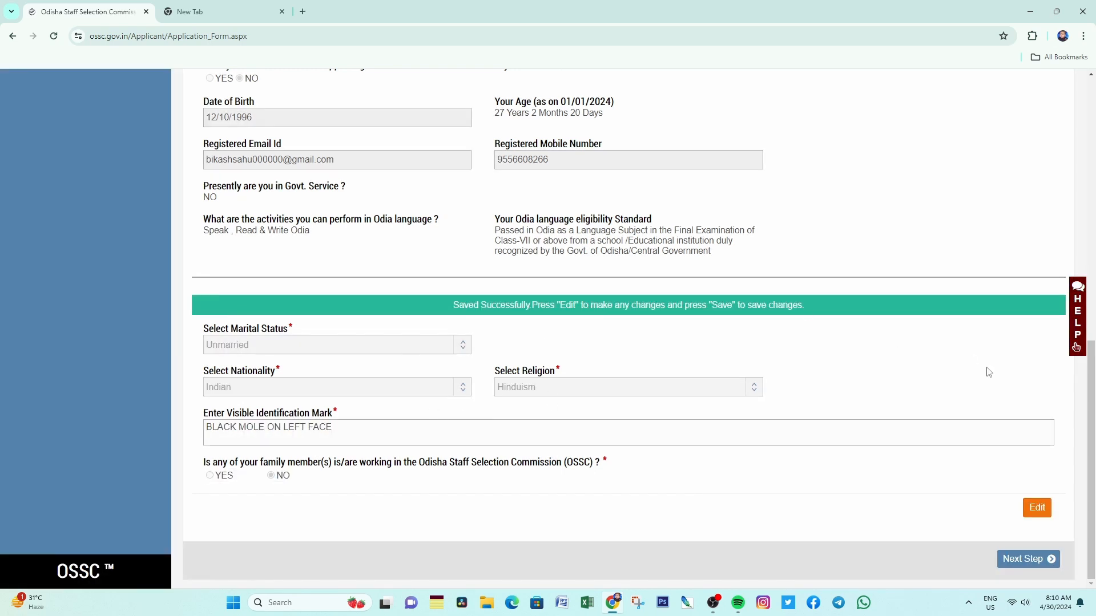
# On Address Details, fill the house, village, post office, police station and city fields.
pyautogui.click(1026, 561)
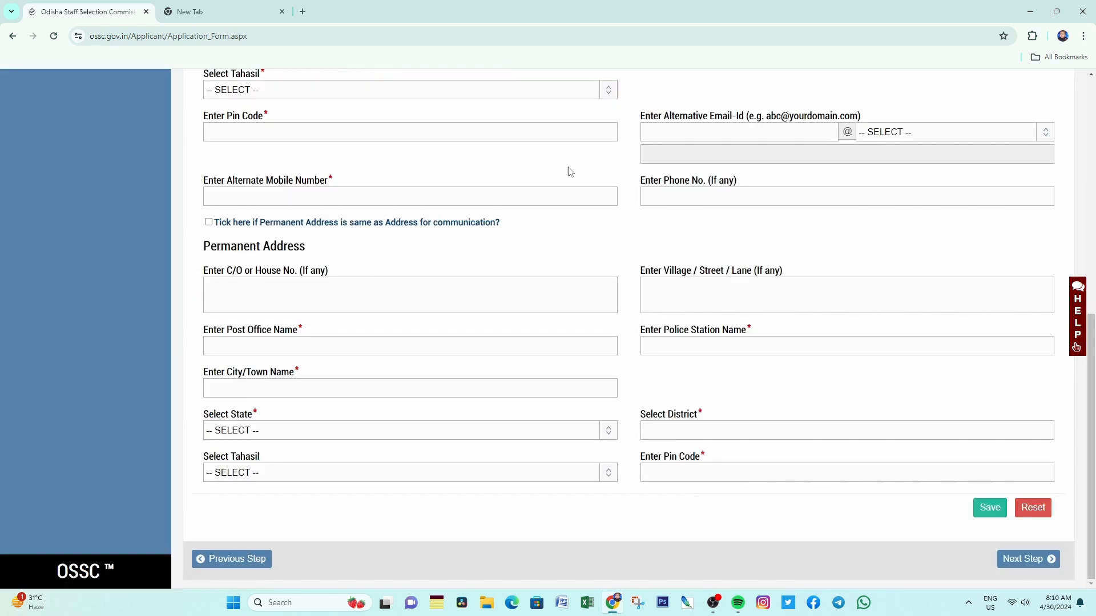
pyautogui.scroll(8, 314, 365)
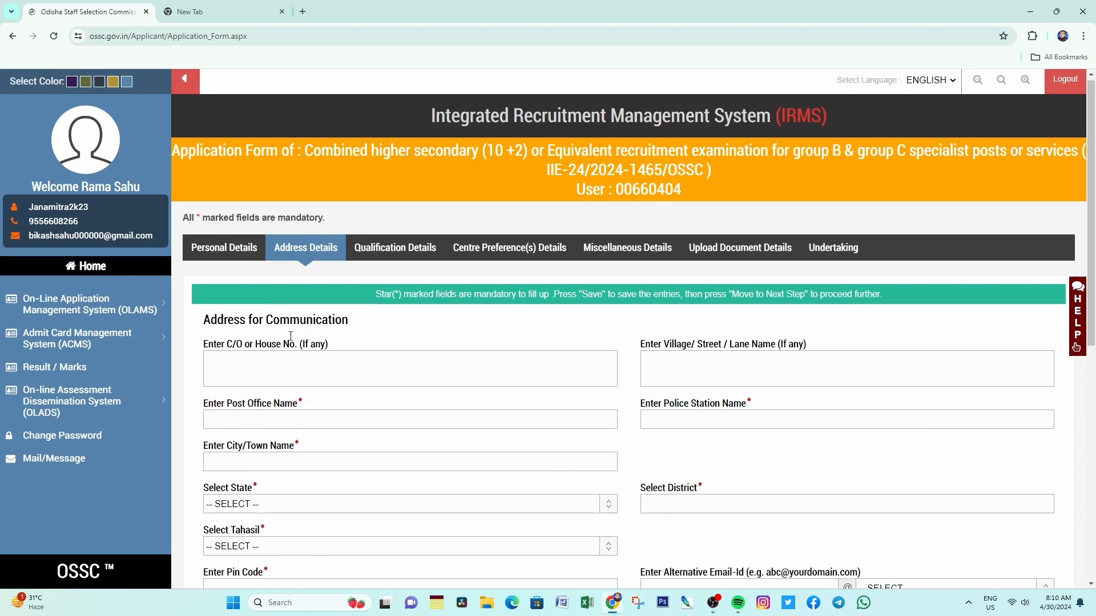
pyautogui.click(255, 367)
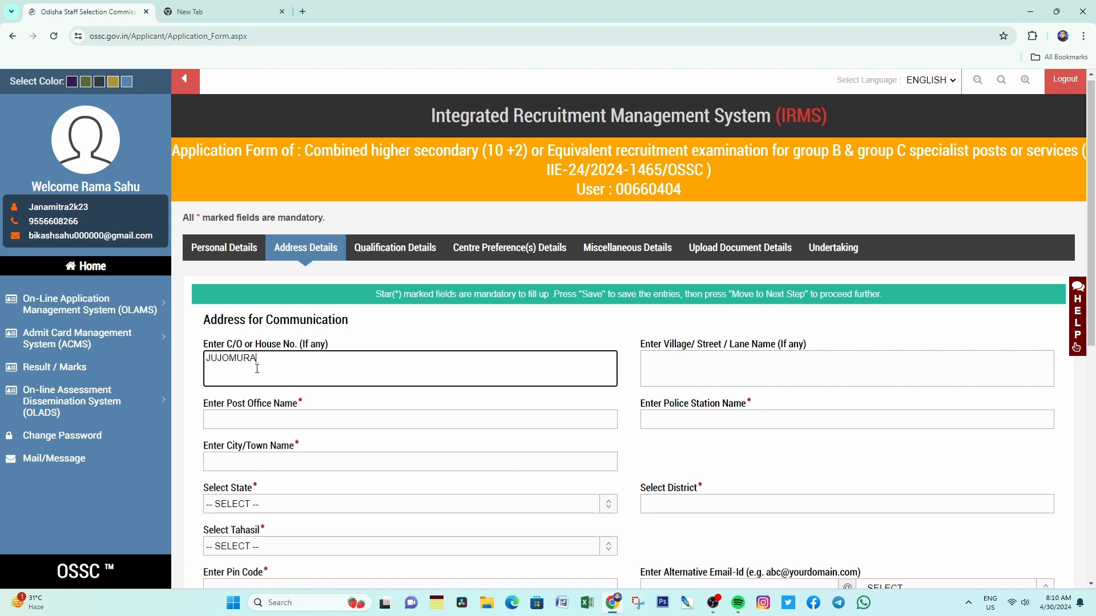
pyautogui.press('Tab')
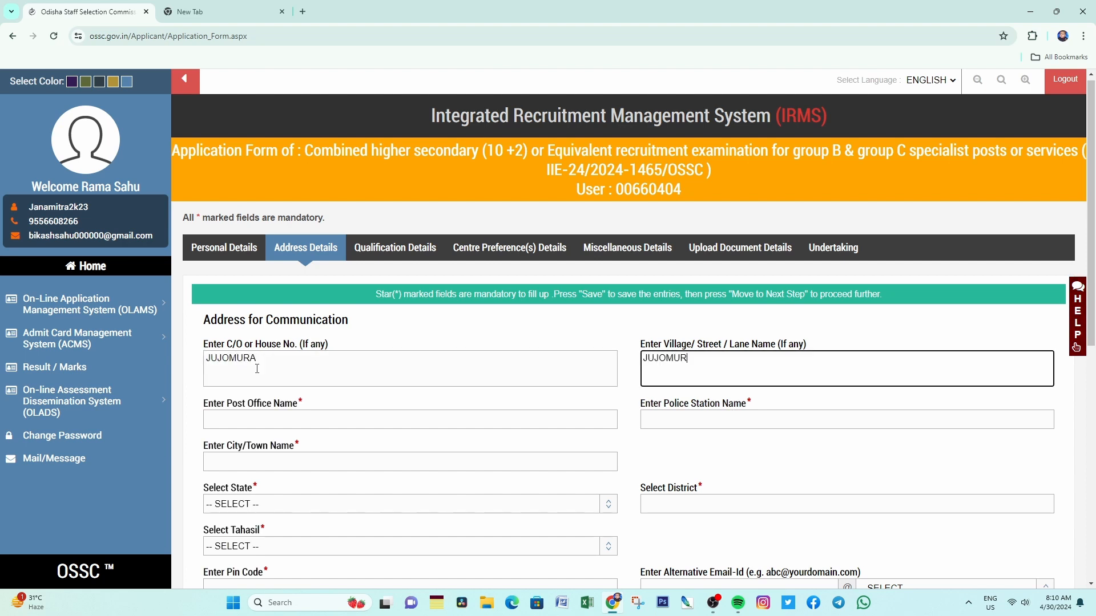
pyautogui.press('Tab')
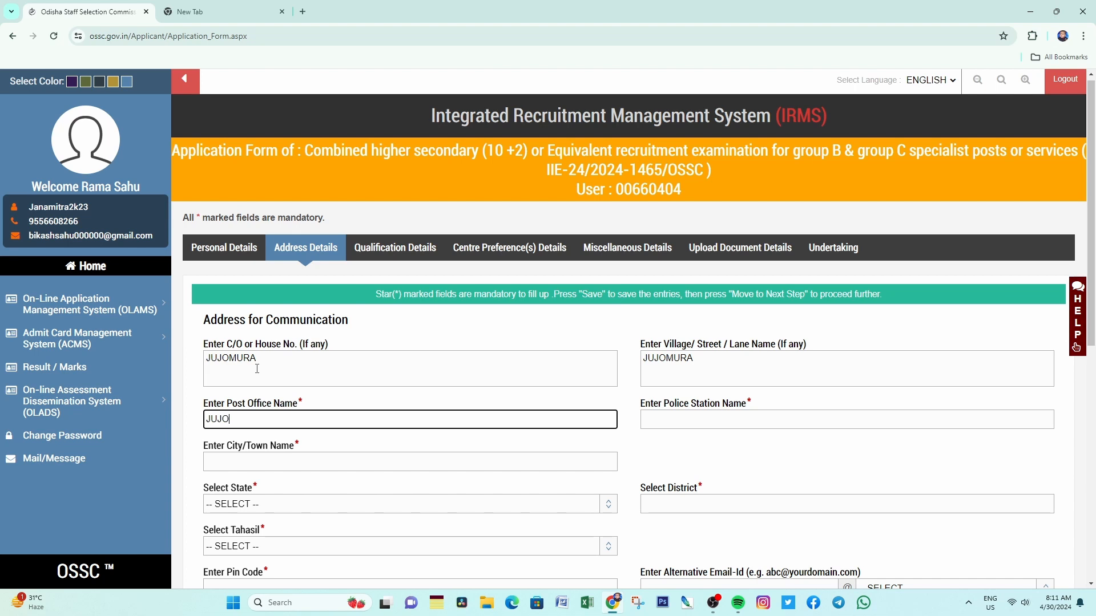
pyautogui.press('Tab')
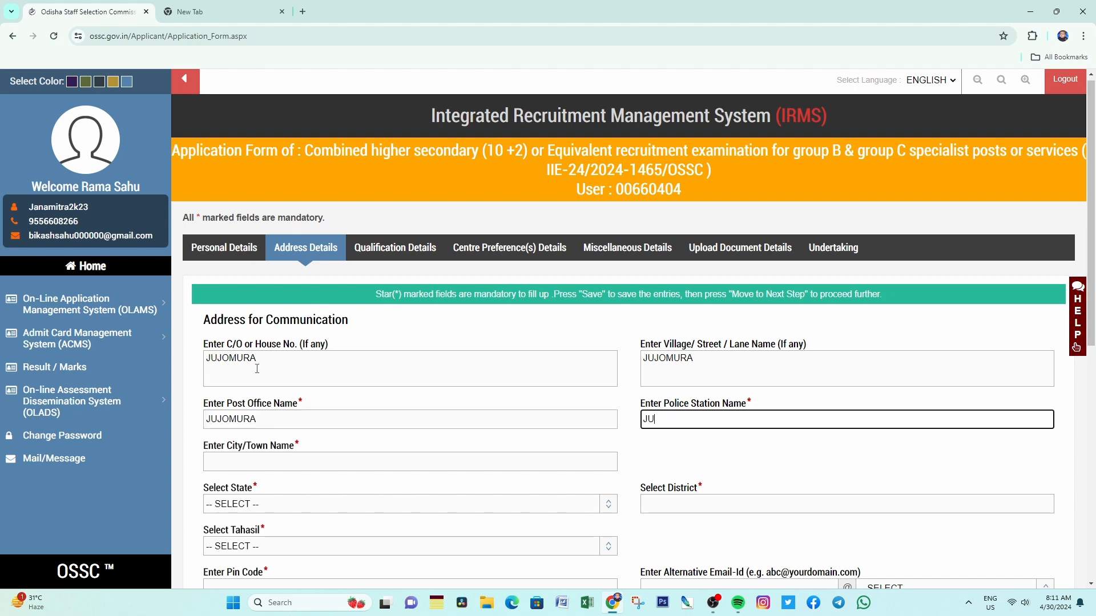
pyautogui.press('Tab')
pyautogui.write('SA')
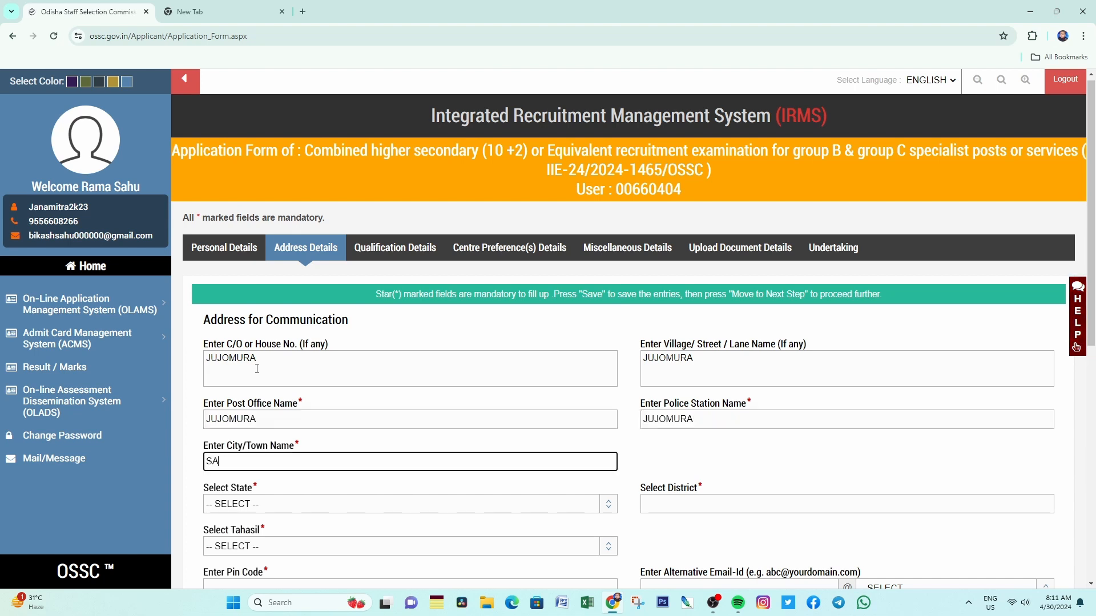
pyautogui.write('MBALPUR')
# Choose the state, district and tahasil from the dropdowns and start the pin code.
pyautogui.press('Tab')
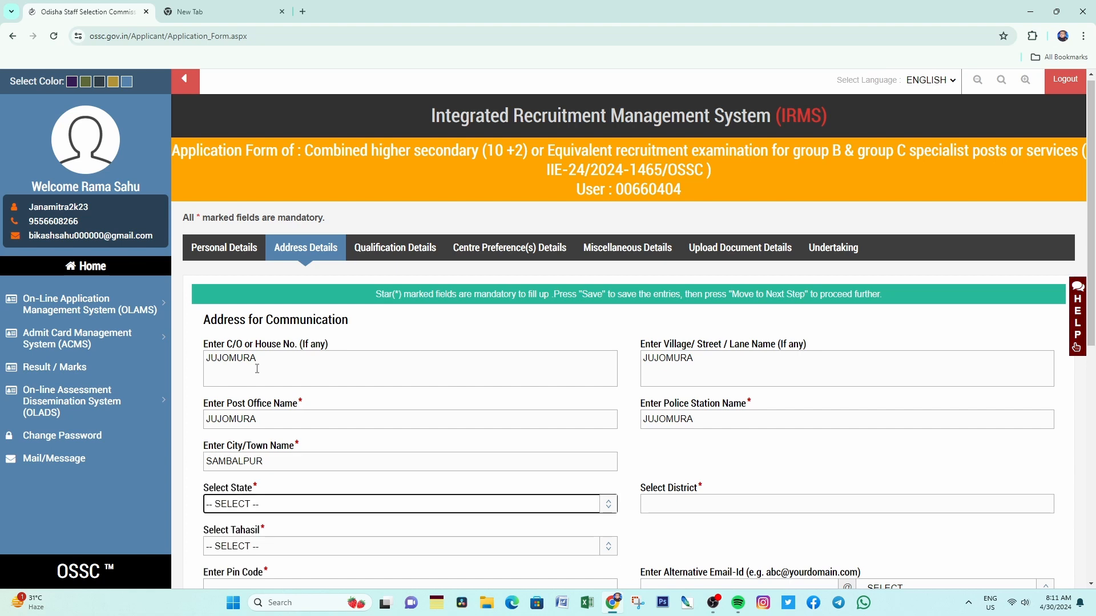
pyautogui.press('Down')
pyautogui.press('Down')
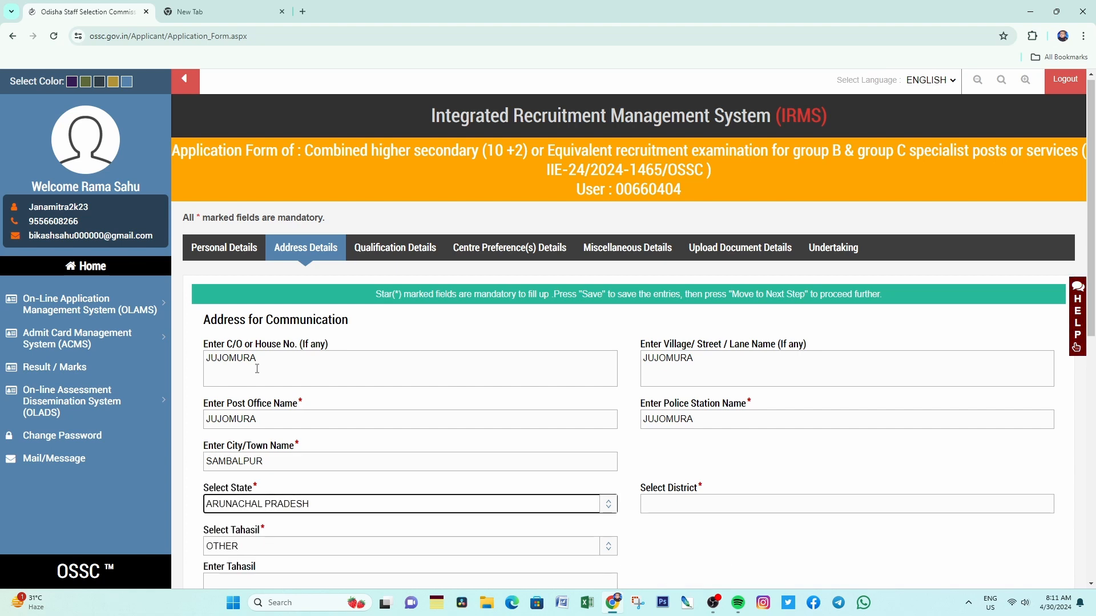
pyautogui.press('o')
pyautogui.press('Tab')
pyautogui.press('s')
pyautogui.press('Tab')
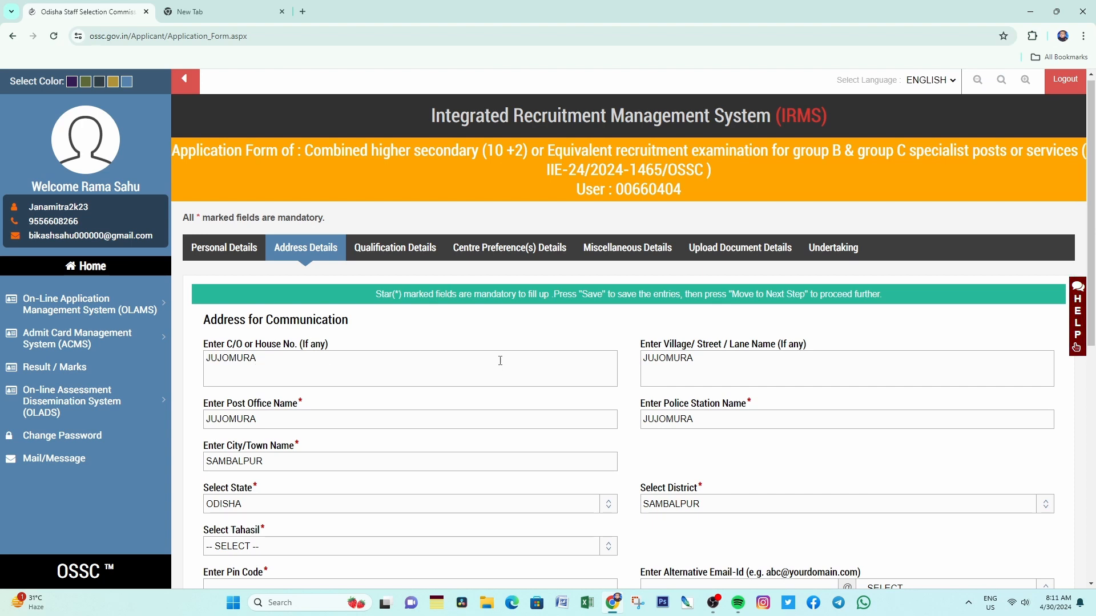
pyautogui.scroll(-2, 500, 361)
pyautogui.click(249, 433)
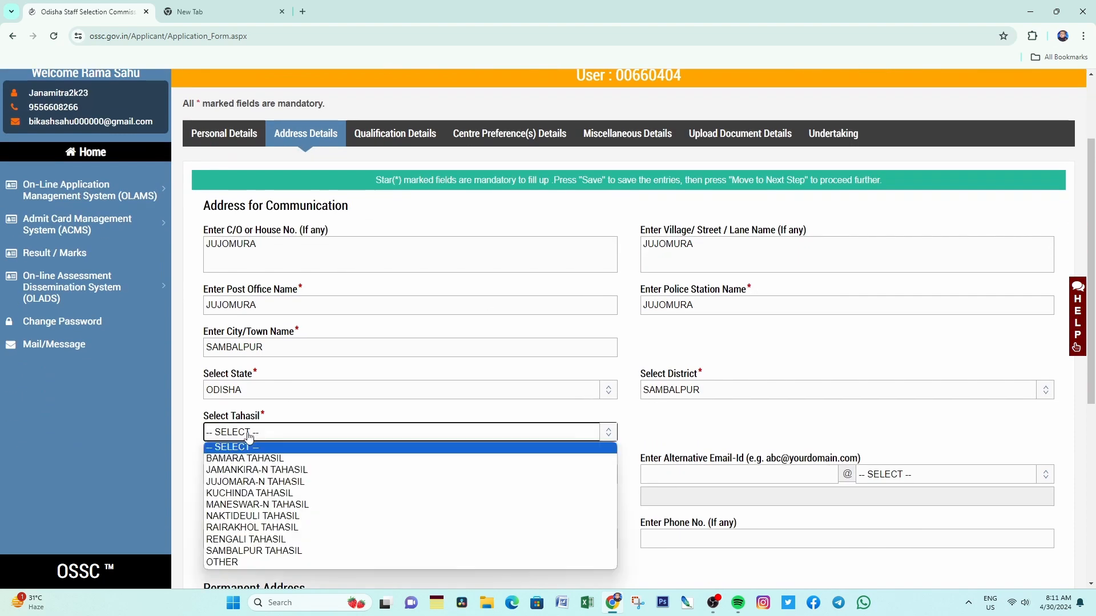
pyautogui.click(252, 482)
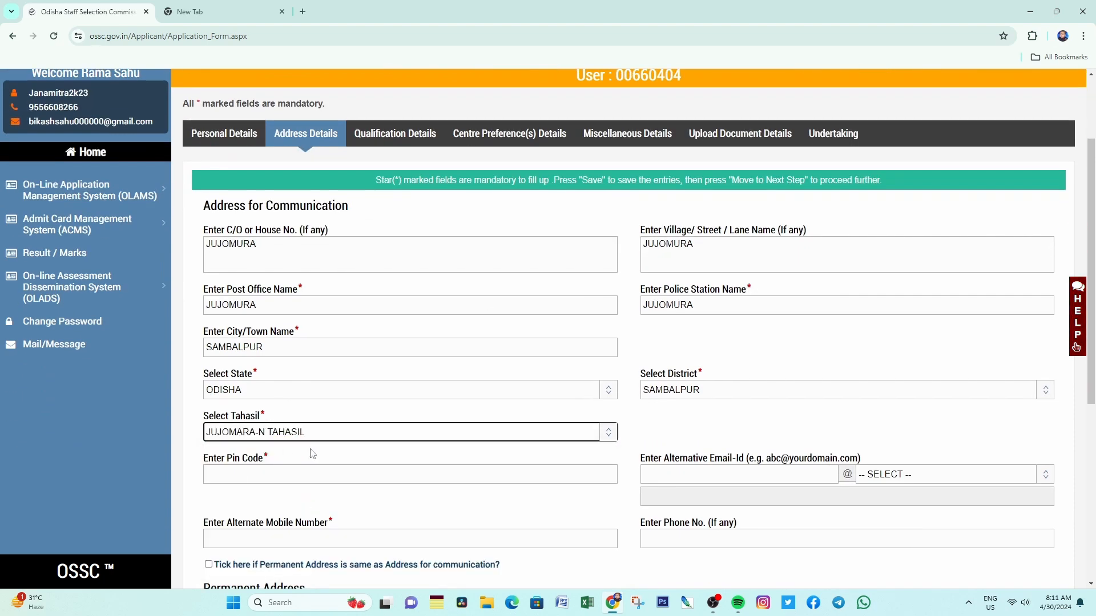
pyautogui.click(294, 473)
pyautogui.write('768112')
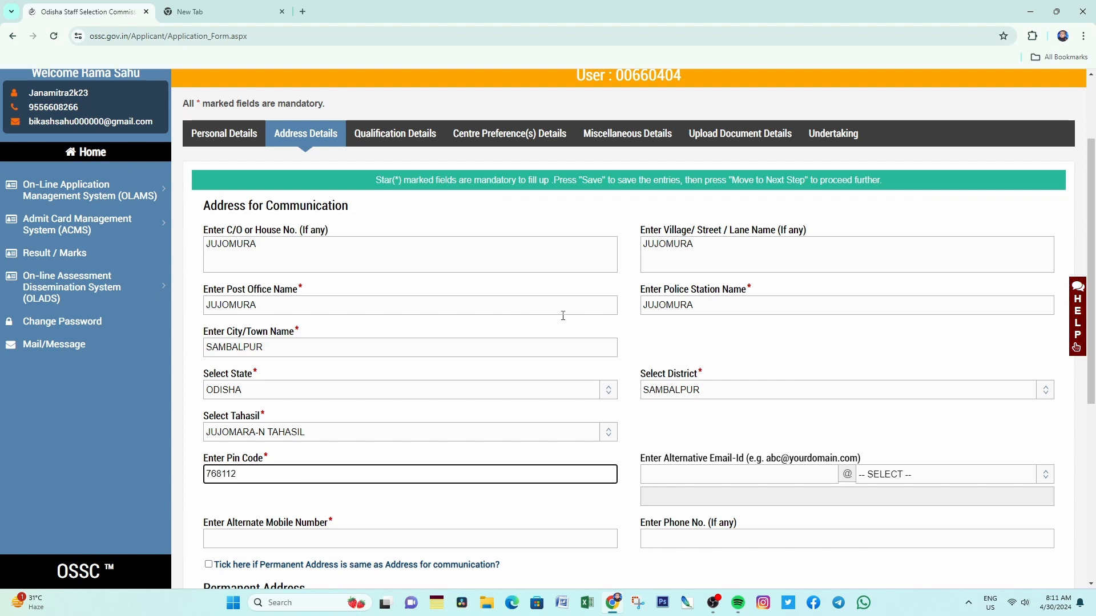
pyautogui.scroll(-3, 563, 315)
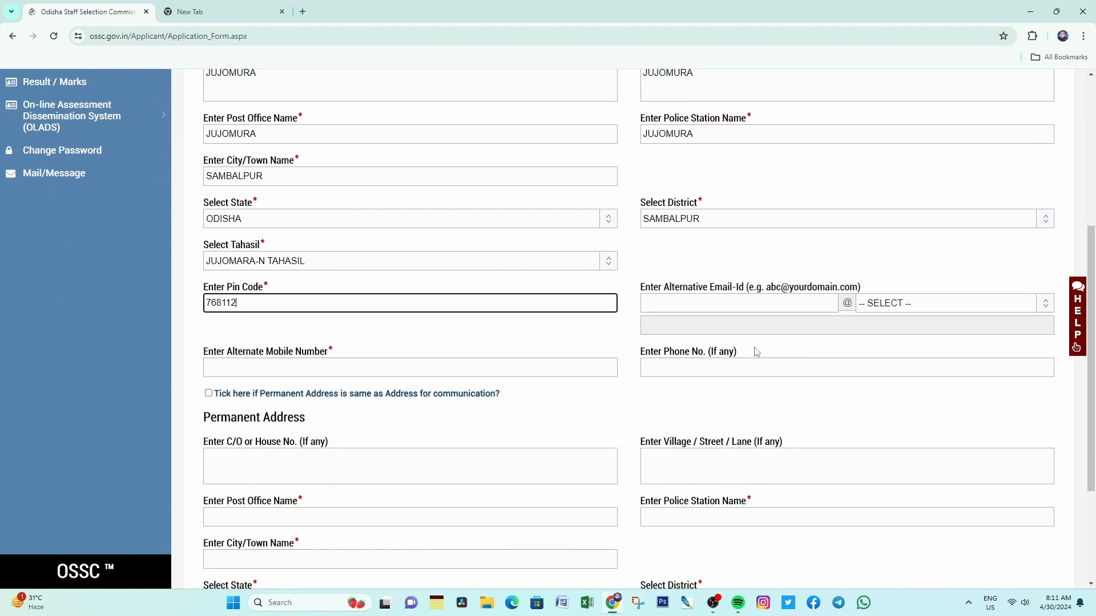
# Leave the alternative e-mail empty and enter the applicant's alternate mobile number.
pyautogui.click(820, 302)
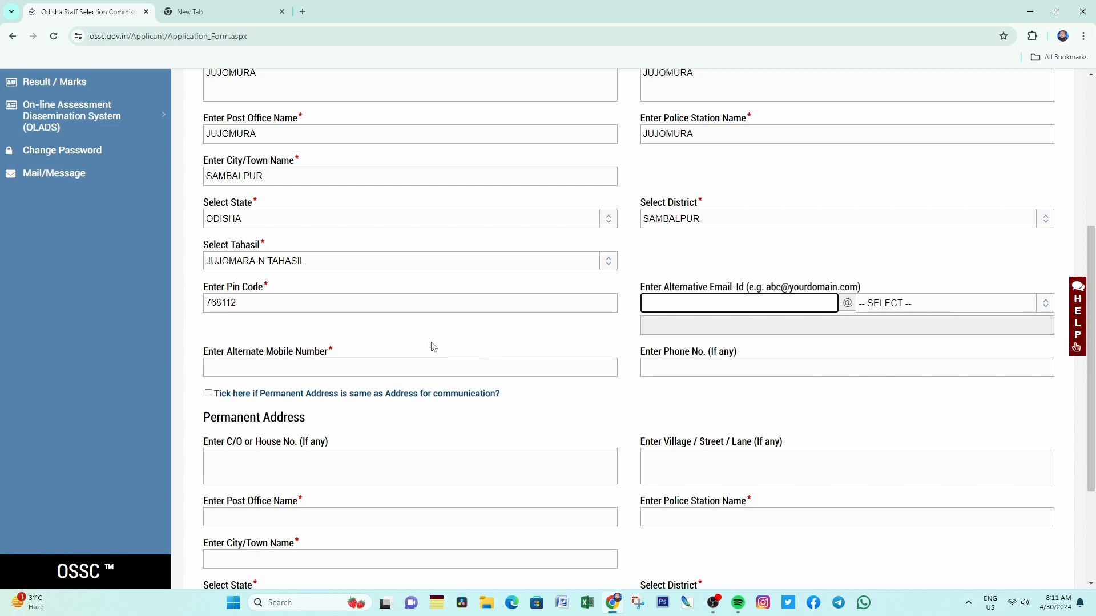
pyautogui.click(271, 348)
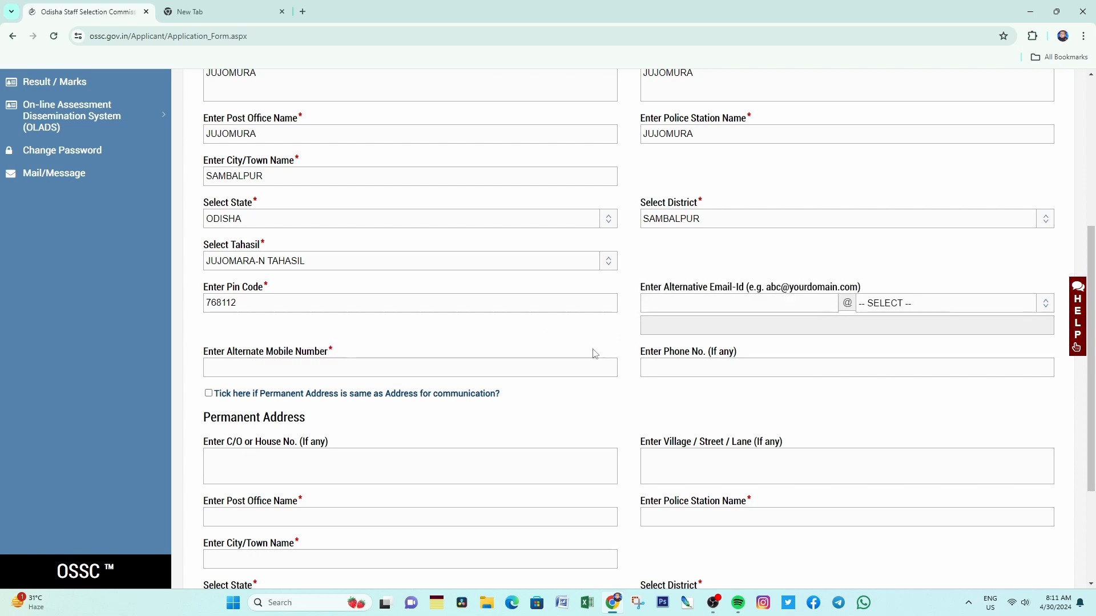
pyautogui.scroll(9, 317, 385)
pyautogui.scroll(-5, 339, 411)
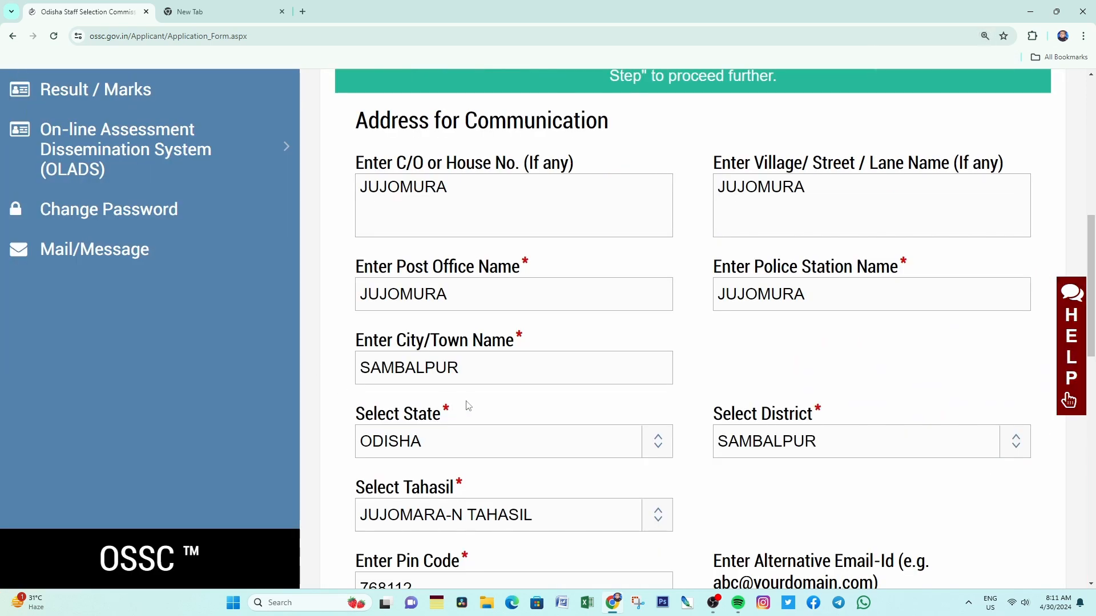
pyautogui.scroll(-4, 468, 406)
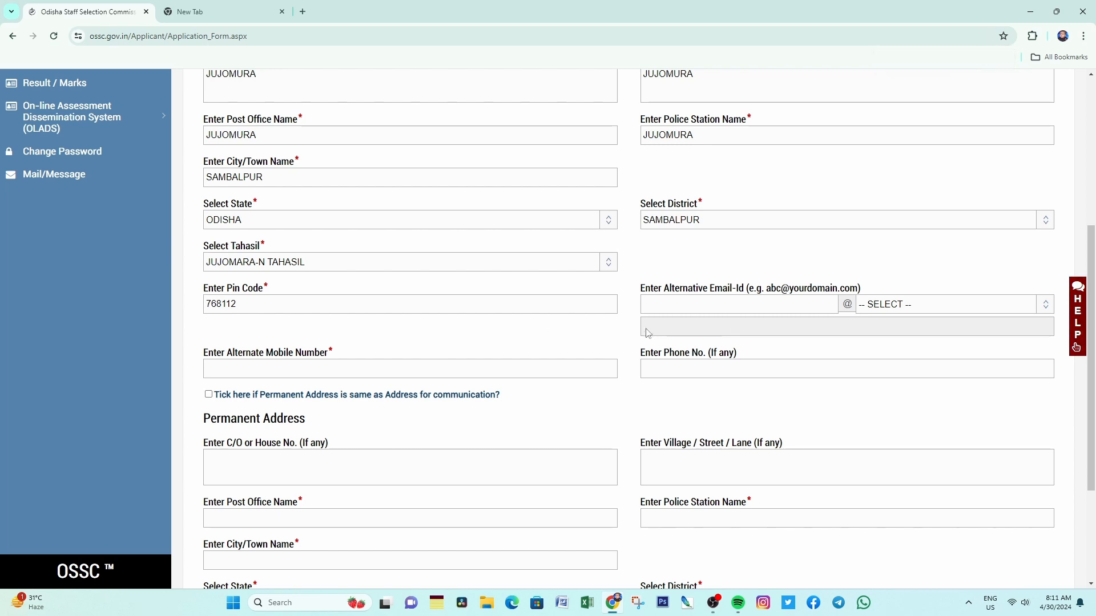
pyautogui.click(799, 303)
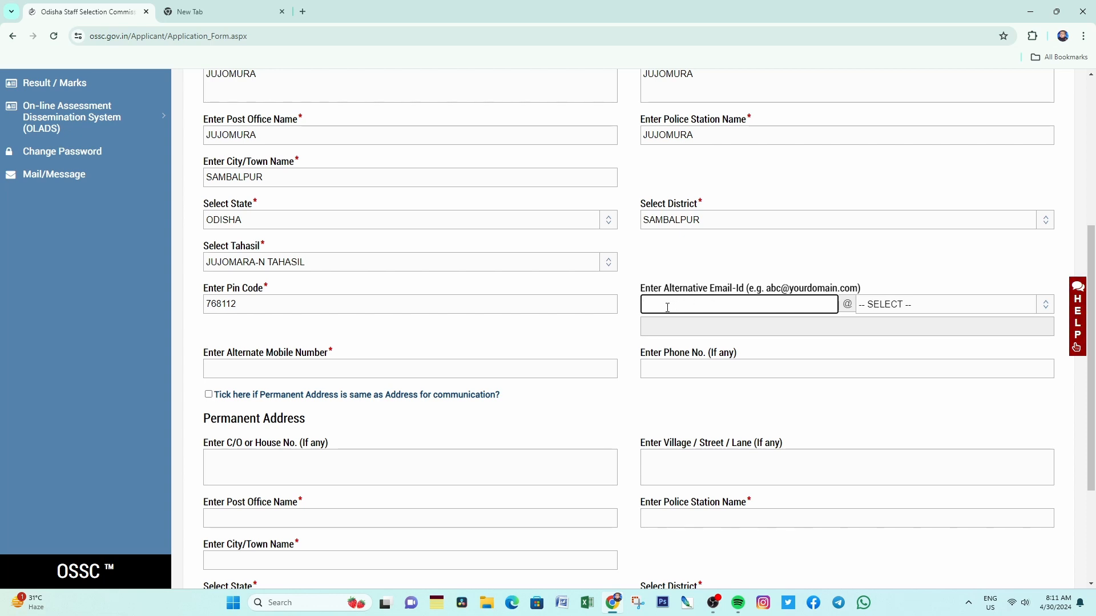
pyautogui.click(211, 373)
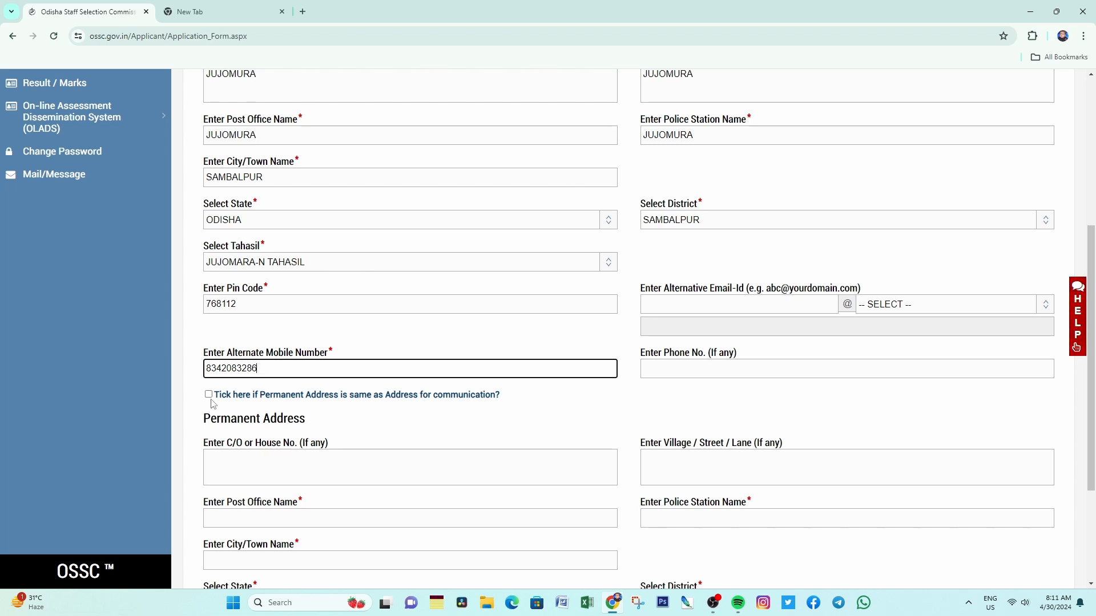
pyautogui.scroll(4, 264, 406)
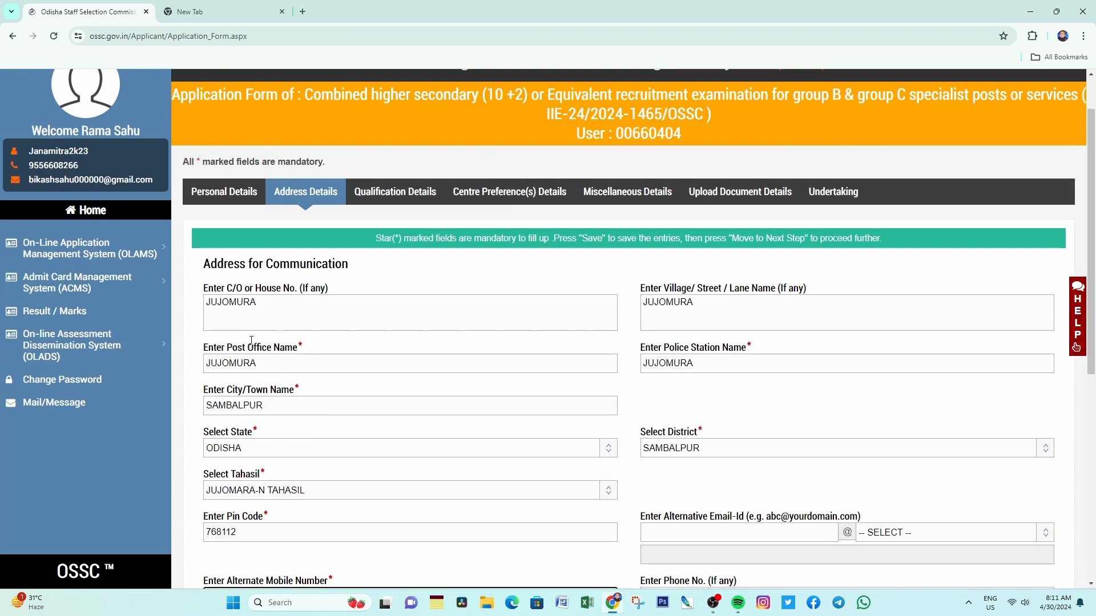
pyautogui.moveTo(199, 263); pyautogui.dragTo(342, 271)
pyautogui.scroll(-5, 409, 361)
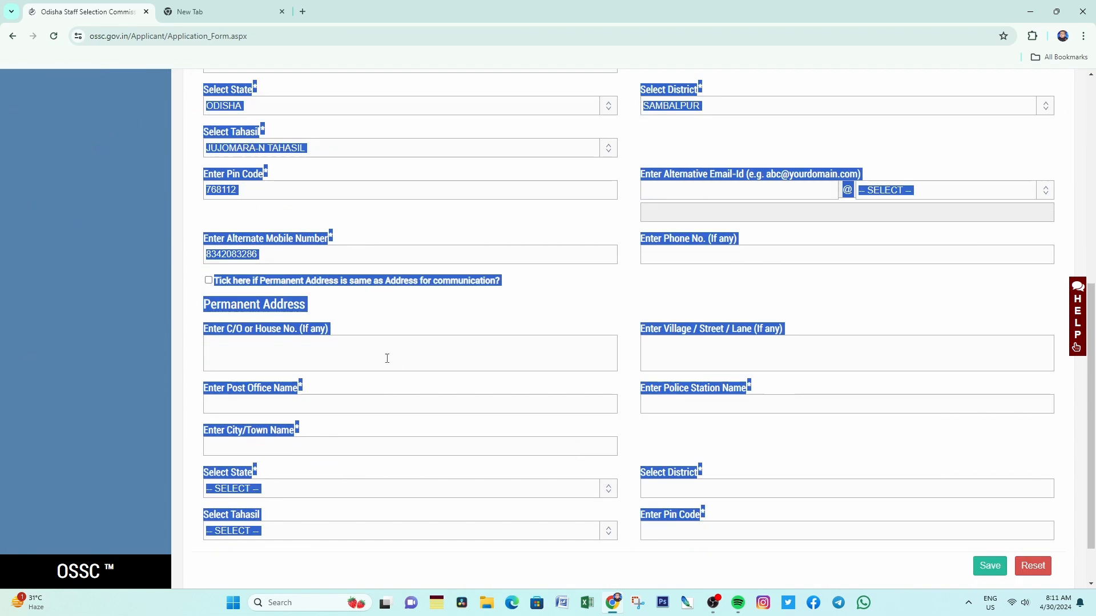
# Tick 'Permanent Address is same as Address for communication', save, and go to Qualification Details.
pyautogui.click(397, 348)
pyautogui.click(211, 281)
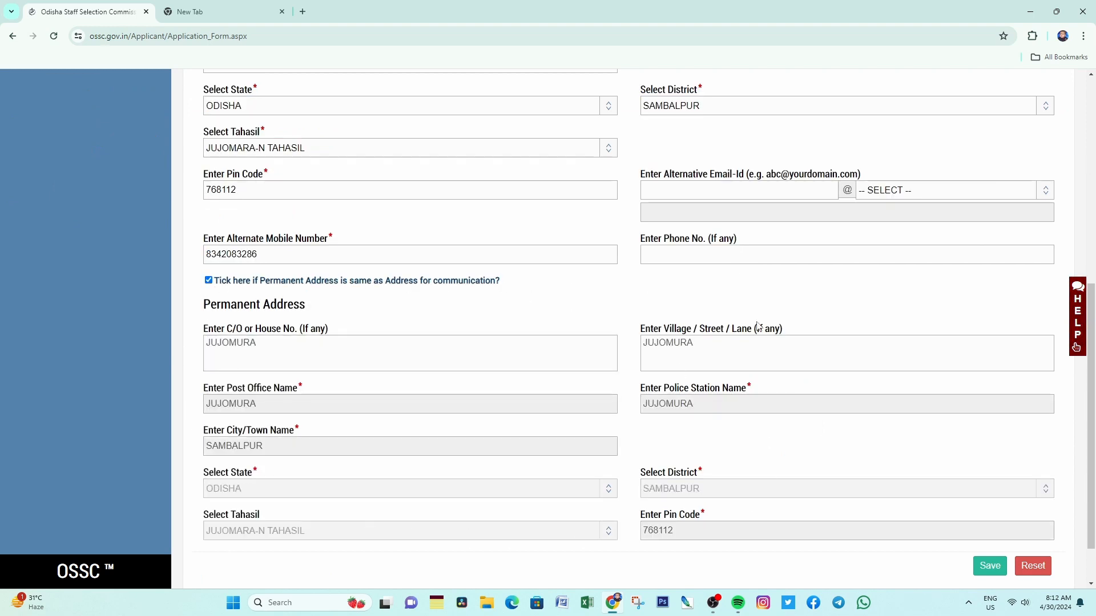
pyautogui.click(984, 566)
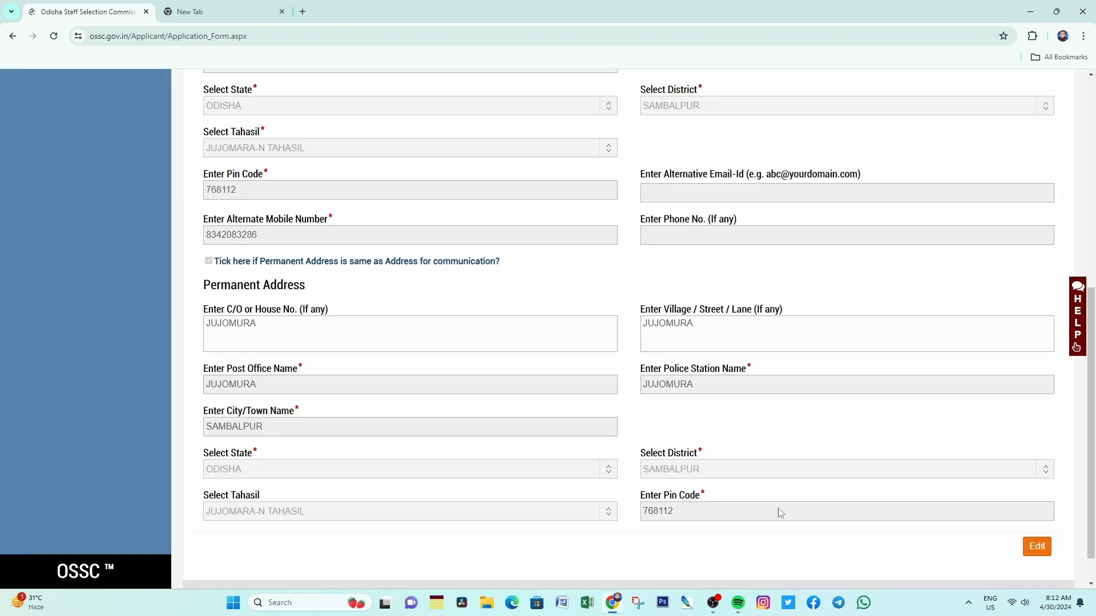
pyautogui.scroll(-1, 548, 367)
pyautogui.click(1025, 560)
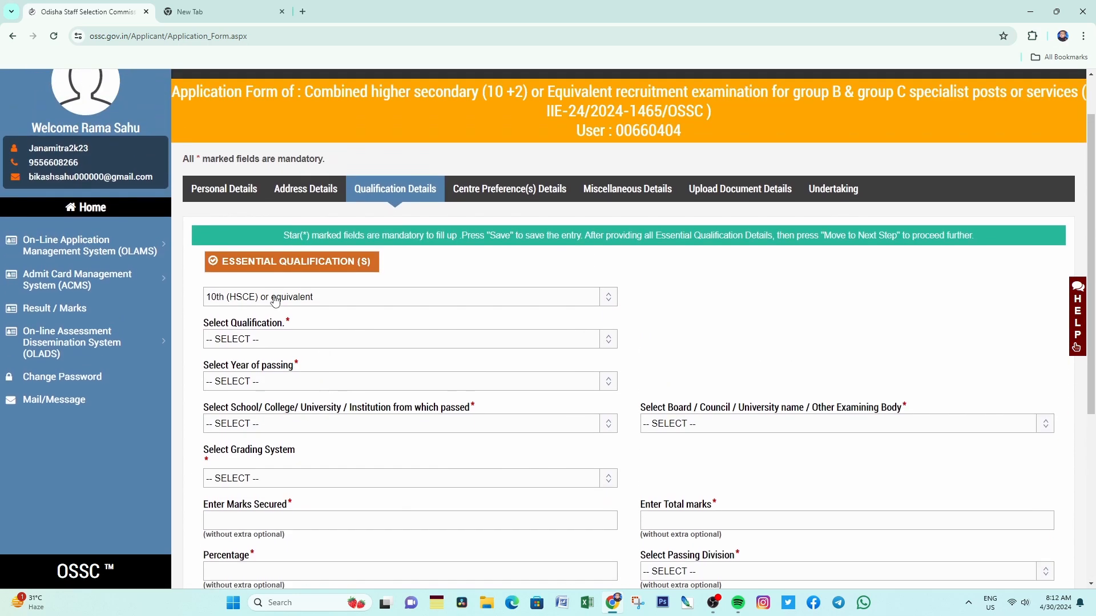
# Set the 10th (HSCE) qualification: year 2012, school OTHER, Board Of Secondary Education, Odisha.
pyautogui.click(274, 299)
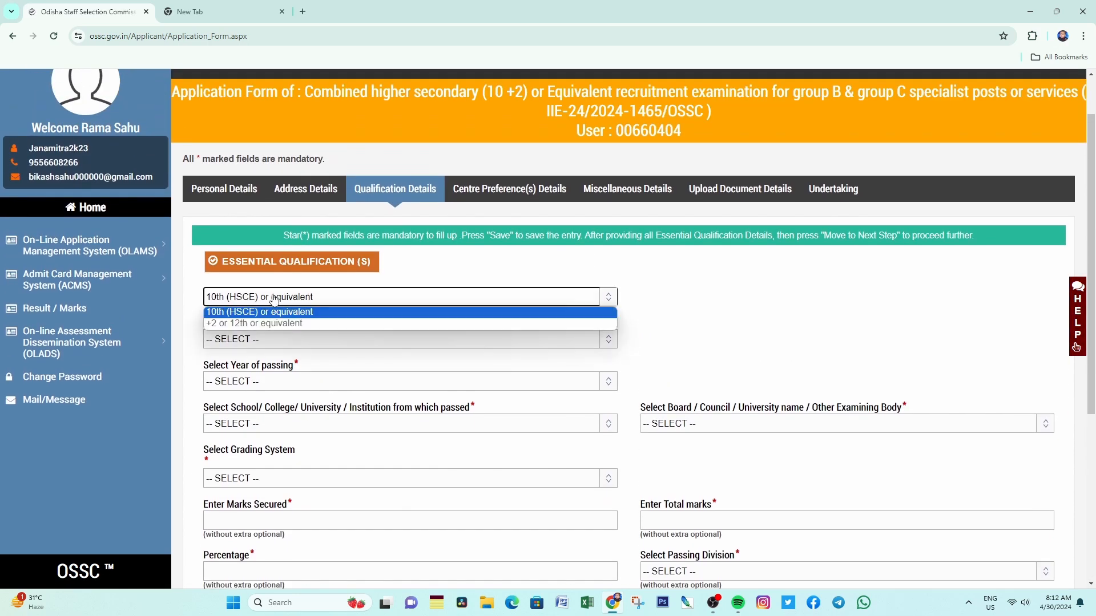
pyautogui.click(275, 299)
pyautogui.click(270, 342)
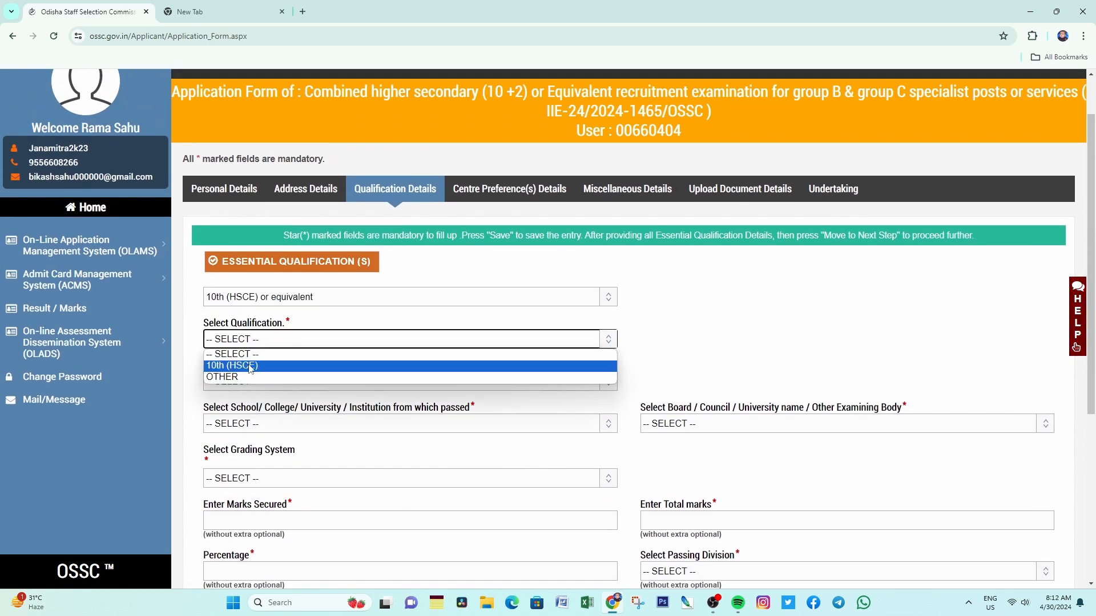
pyautogui.click(255, 366)
pyautogui.click(280, 383)
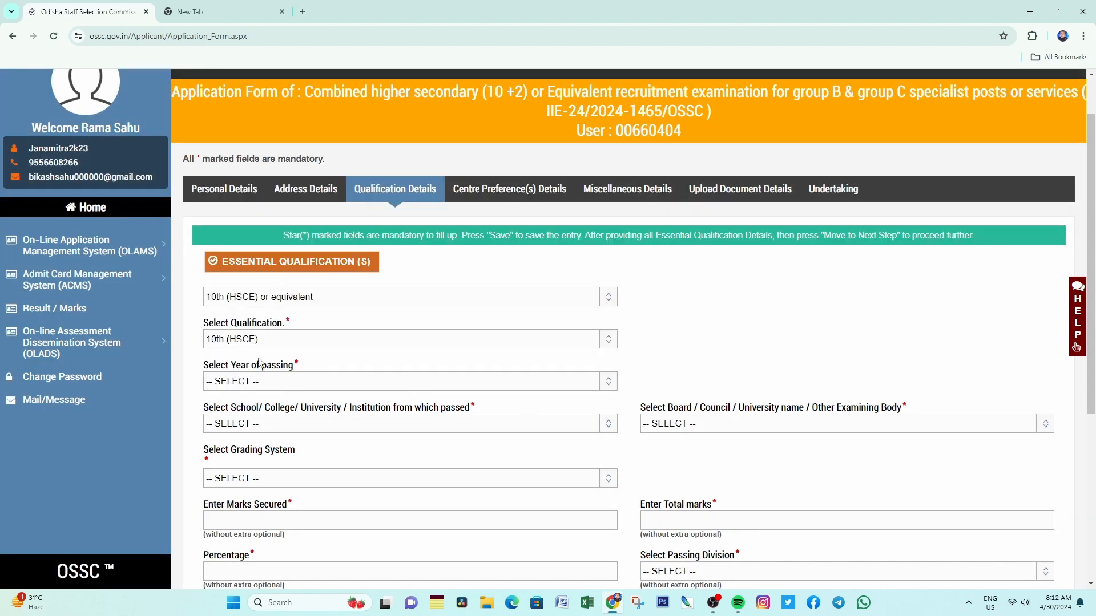
pyautogui.click(265, 382)
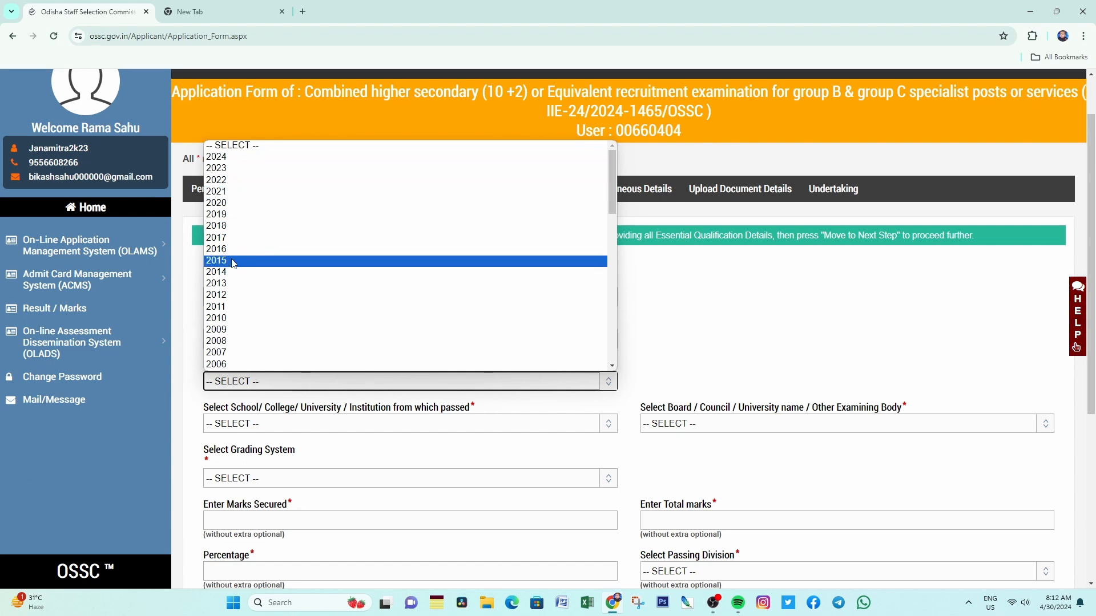
pyautogui.click(228, 295)
pyautogui.click(665, 429)
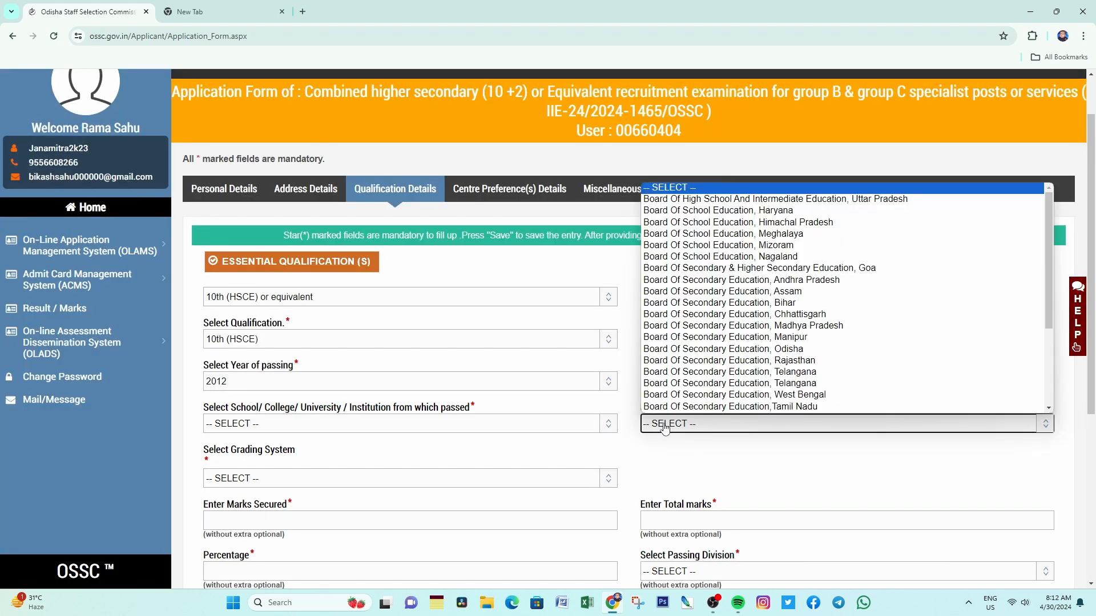
pyautogui.click(423, 429)
pyautogui.click(275, 451)
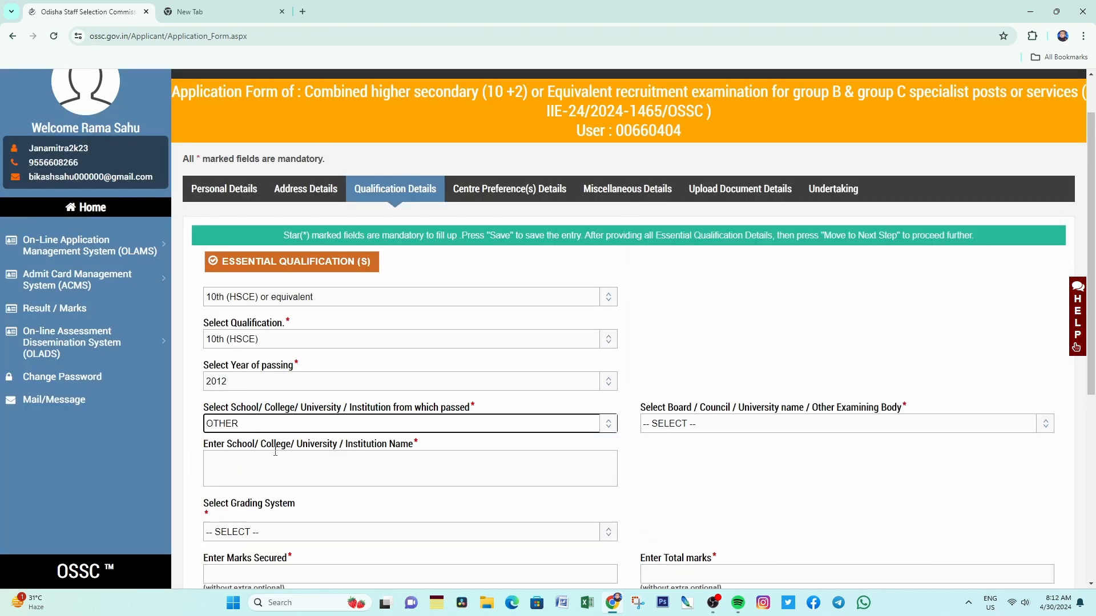
pyautogui.click(650, 431)
pyautogui.click(760, 326)
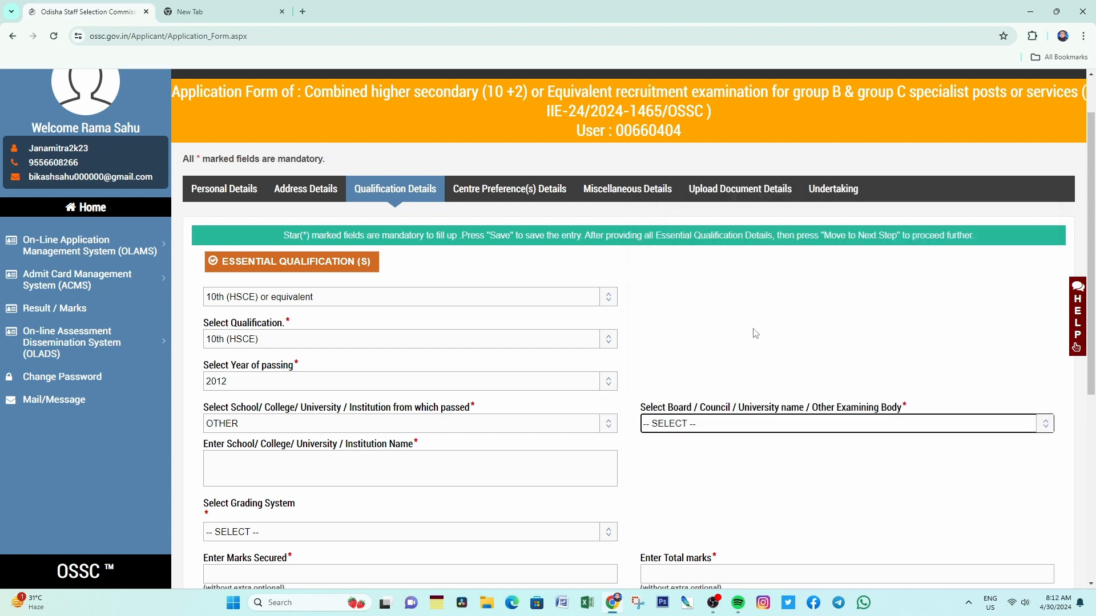
# Enter 'SHYAM SUNDAR GOCV HIGH SCHOOL JUJOMUR' and choose secured/total marks and percentage grading.
pyautogui.scroll(-3, 673, 392)
pyautogui.click(247, 467)
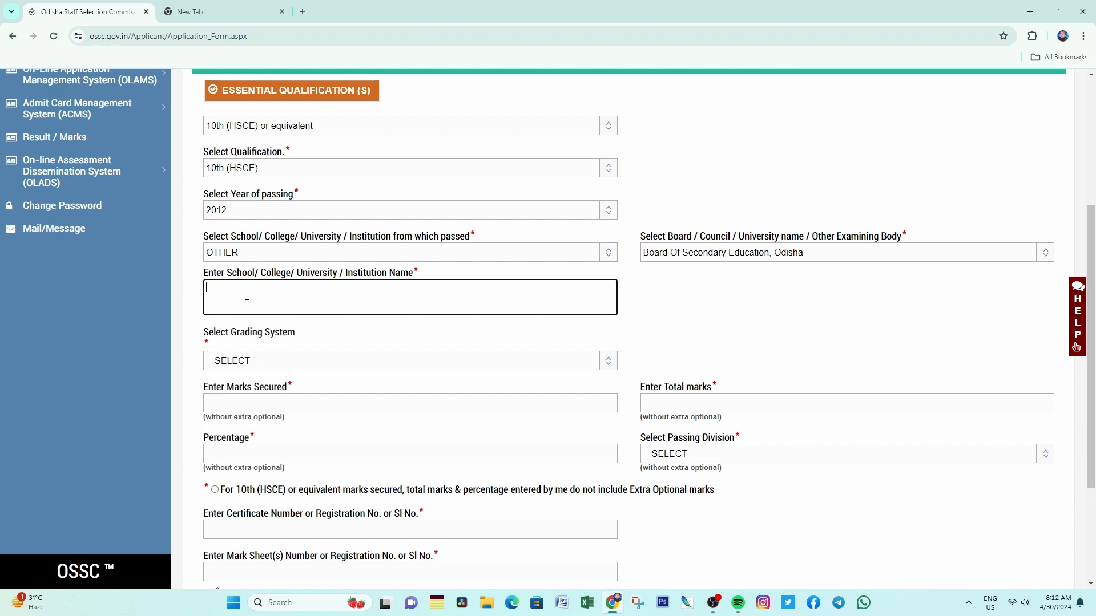
pyautogui.write('SHYAM SUNDAR ')
pyautogui.write('GOCV')
pyautogui.write(' HIGH SCHOO')
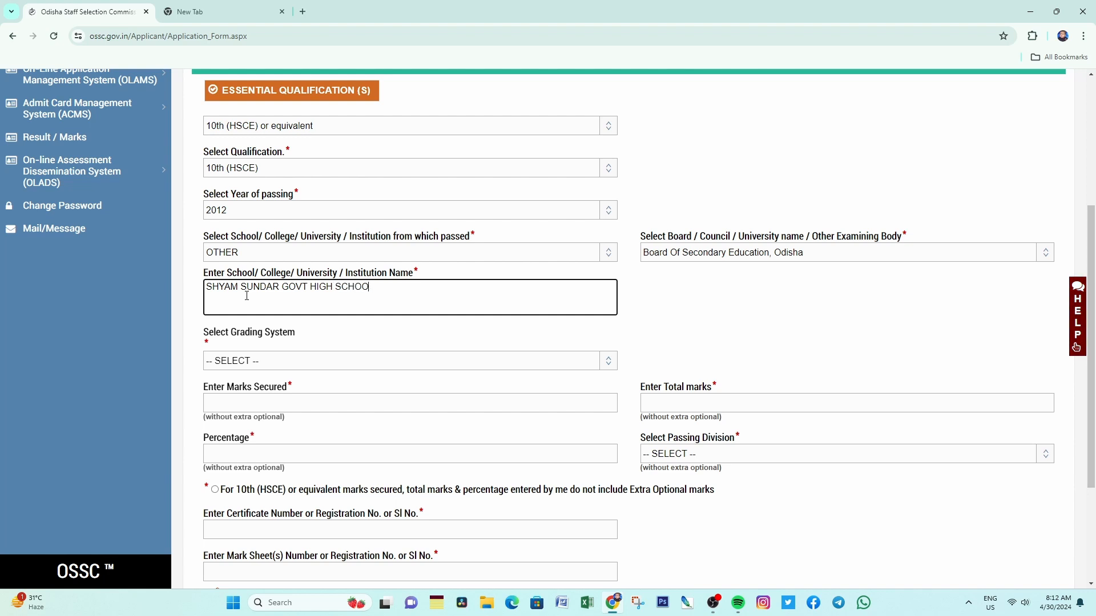
pyautogui.write('L JUJOMURA')
pyautogui.click(229, 361)
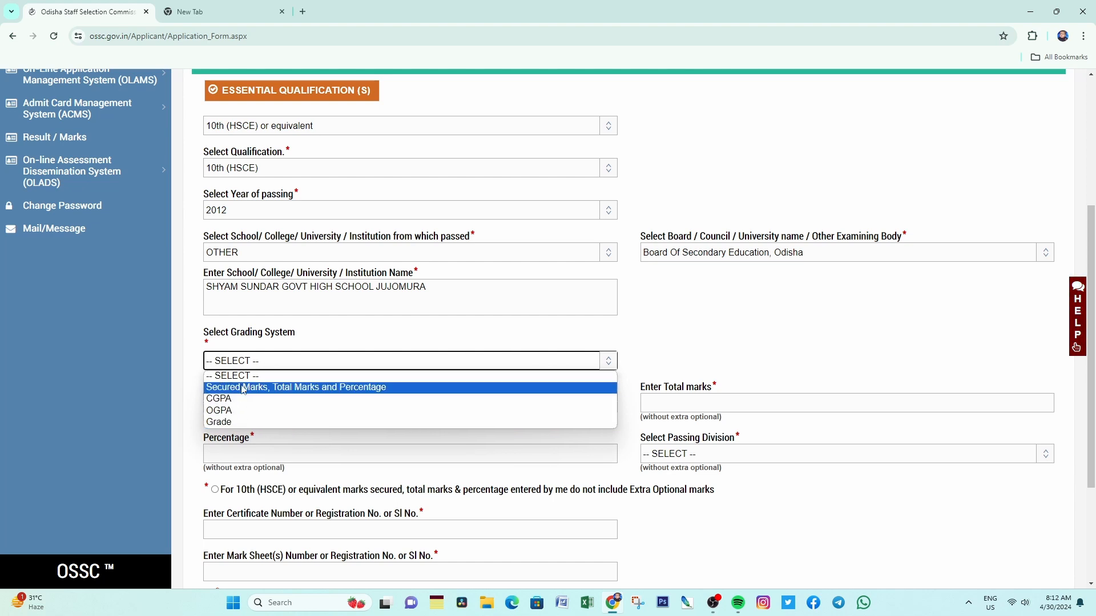
pyautogui.click(252, 388)
pyautogui.click(264, 404)
pyautogui.scroll(-1, 445, 366)
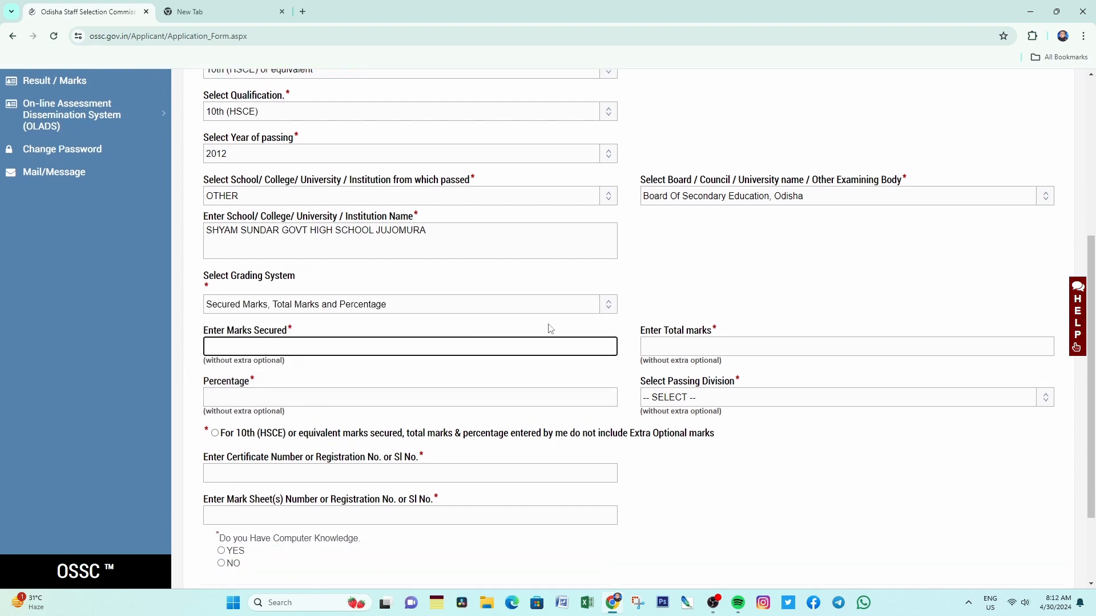
# Enter 468 marks secured out of 600 total, correcting the swapped values.
pyautogui.press('Tab')
pyautogui.click(519, 350)
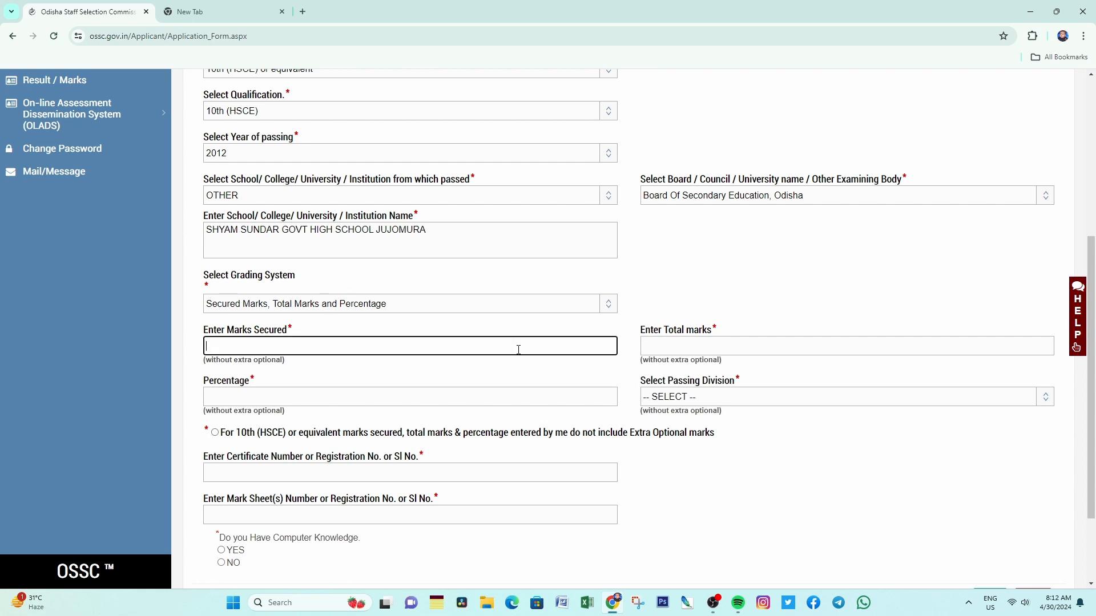
pyautogui.write('600')
pyautogui.press('Tab')
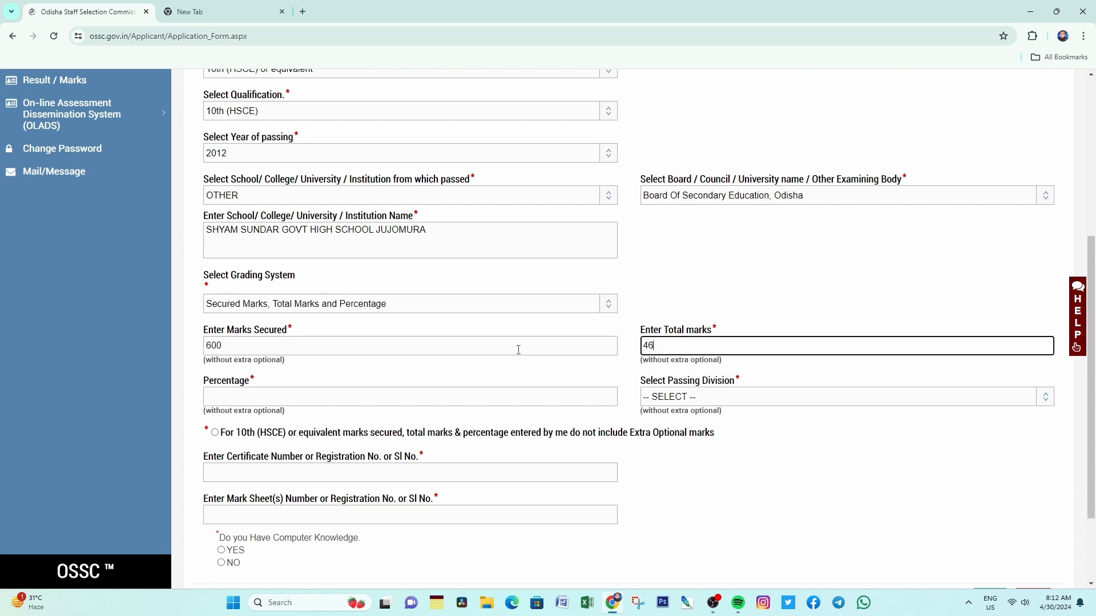
pyautogui.click(342, 394)
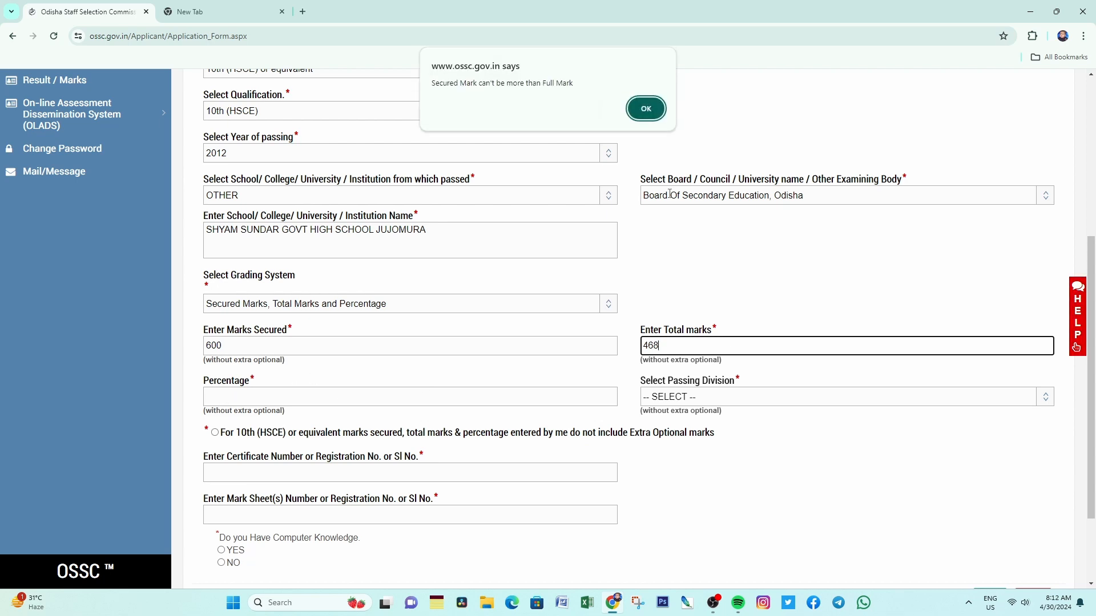
pyautogui.click(647, 99)
pyautogui.moveTo(228, 346); pyautogui.dragTo(199, 348)
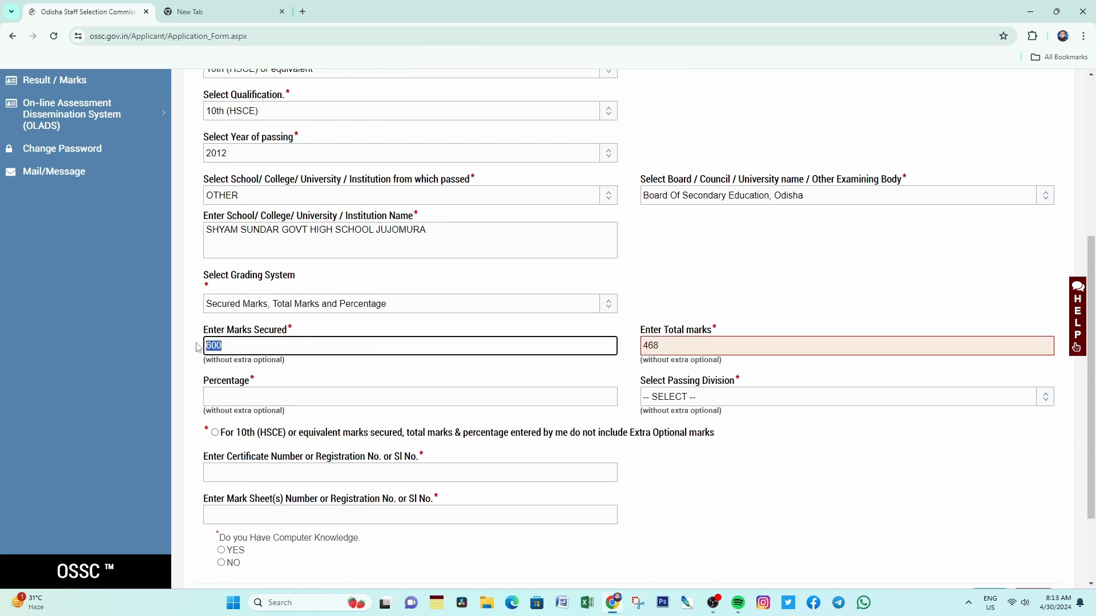
pyautogui.write('468')
pyautogui.press('Tab')
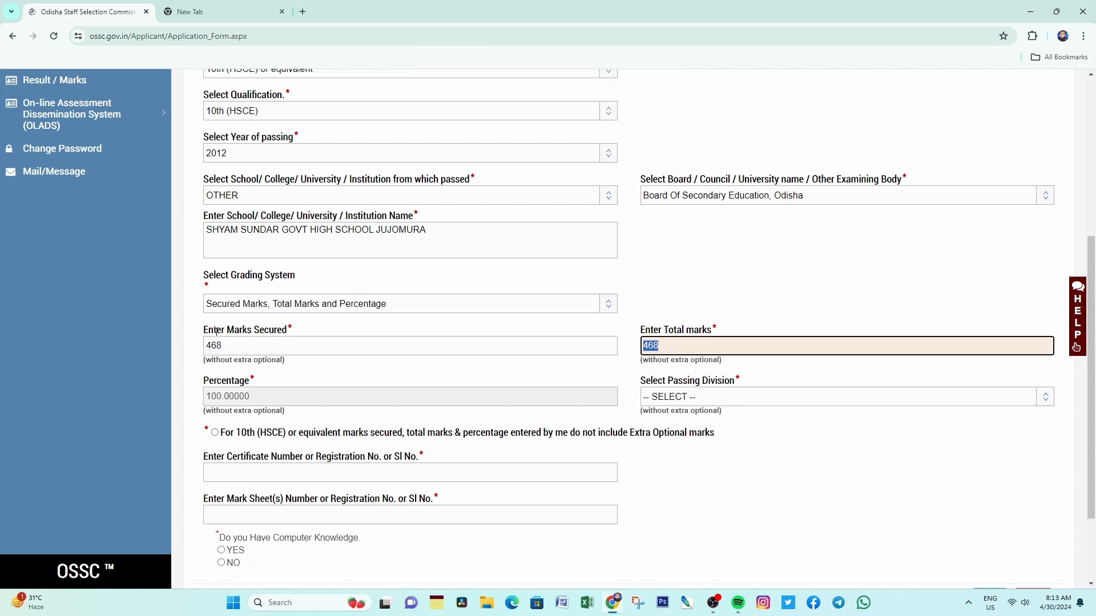
pyautogui.write('600')
pyautogui.press('Tab')
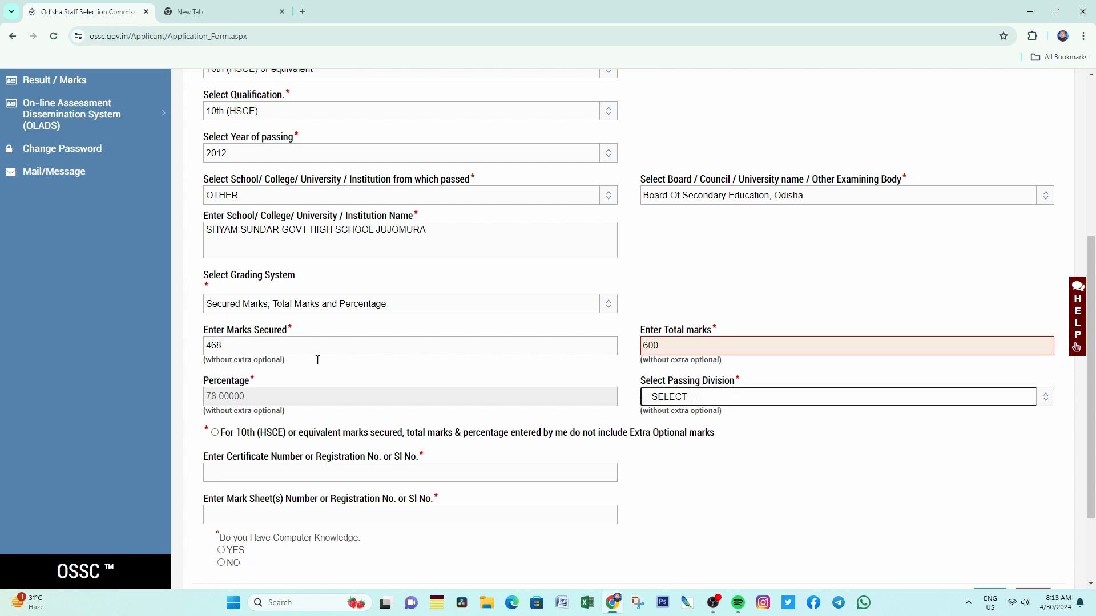
# Choose First Division and tick the no-extra-optional-marks declaration.
pyautogui.click(675, 405)
pyautogui.click(649, 425)
pyautogui.click(216, 433)
pyautogui.scroll(-2, 650, 437)
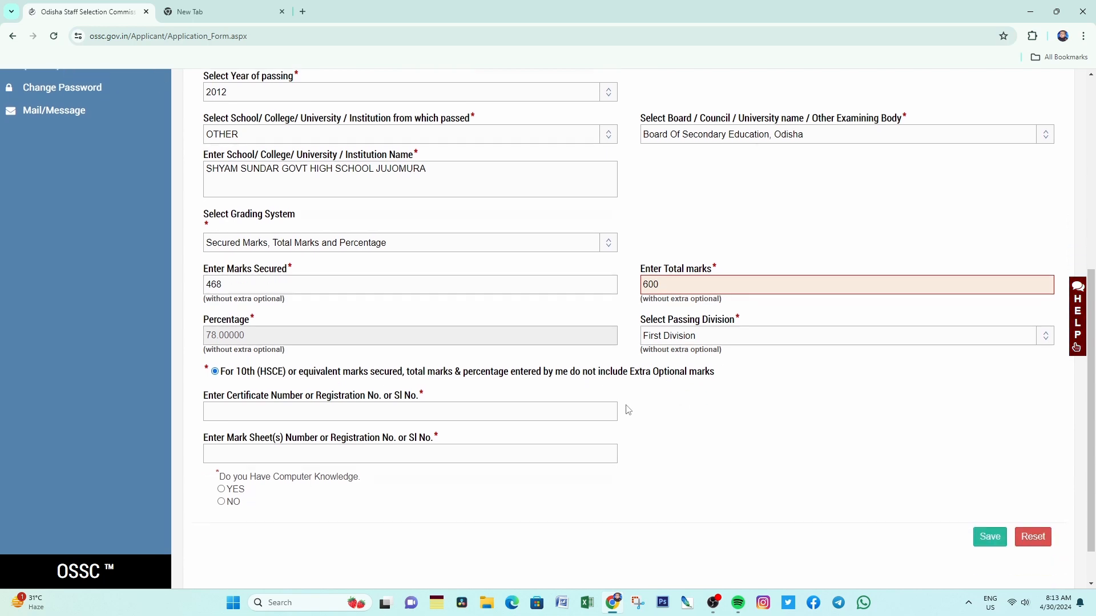
pyautogui.click(308, 364)
# Enter the mark sheet number for the 10th (HSCE) entry.
pyautogui.click(271, 401)
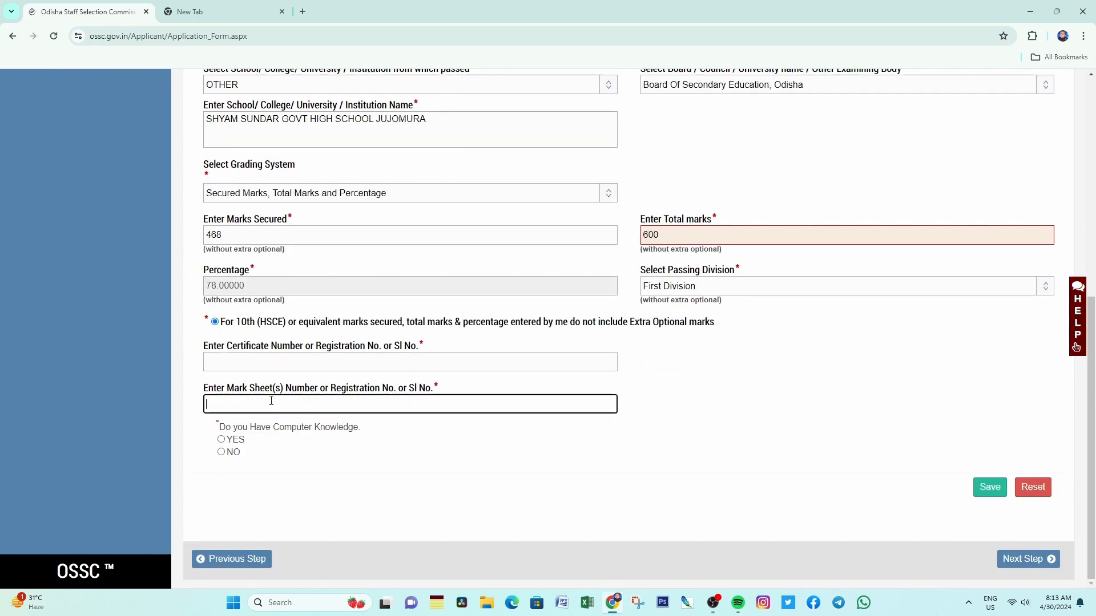
pyautogui.click(264, 365)
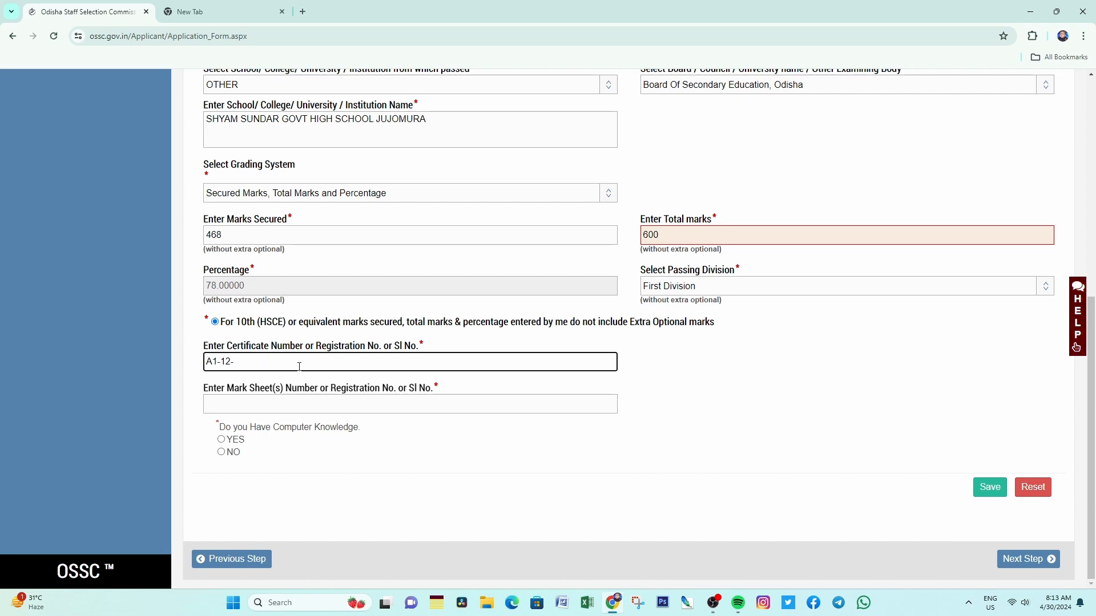
pyautogui.scroll(6, 299, 367)
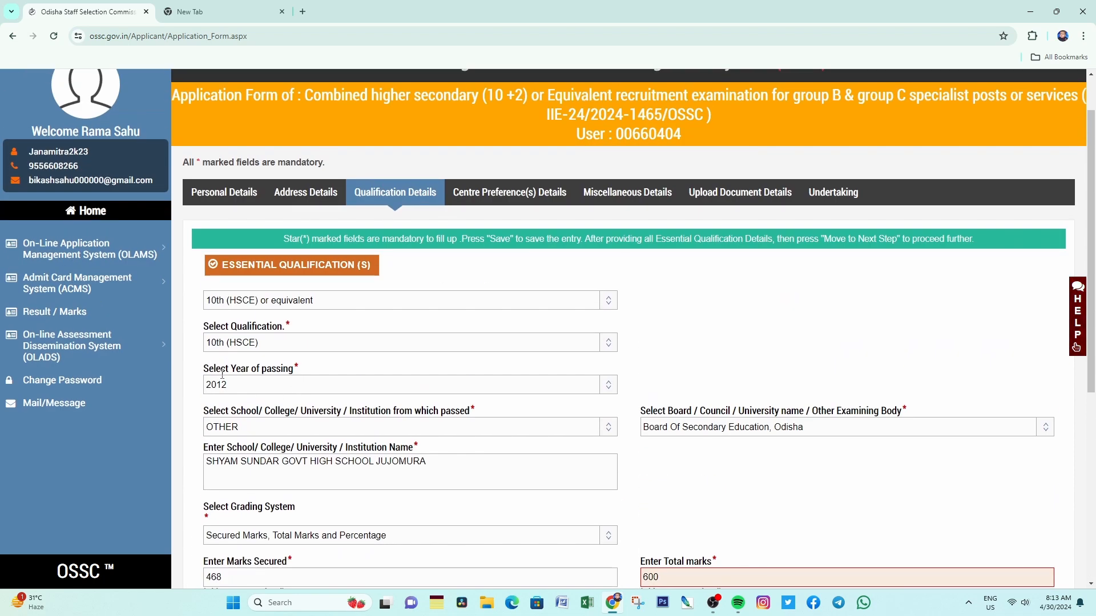
pyautogui.scroll(-6, 378, 346)
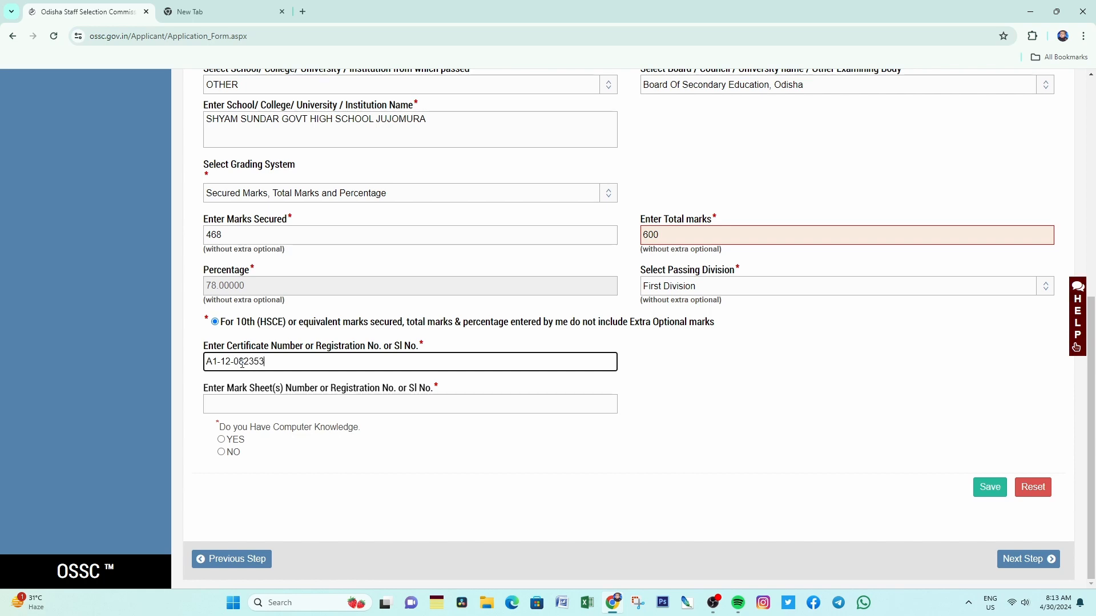
pyautogui.click(236, 403)
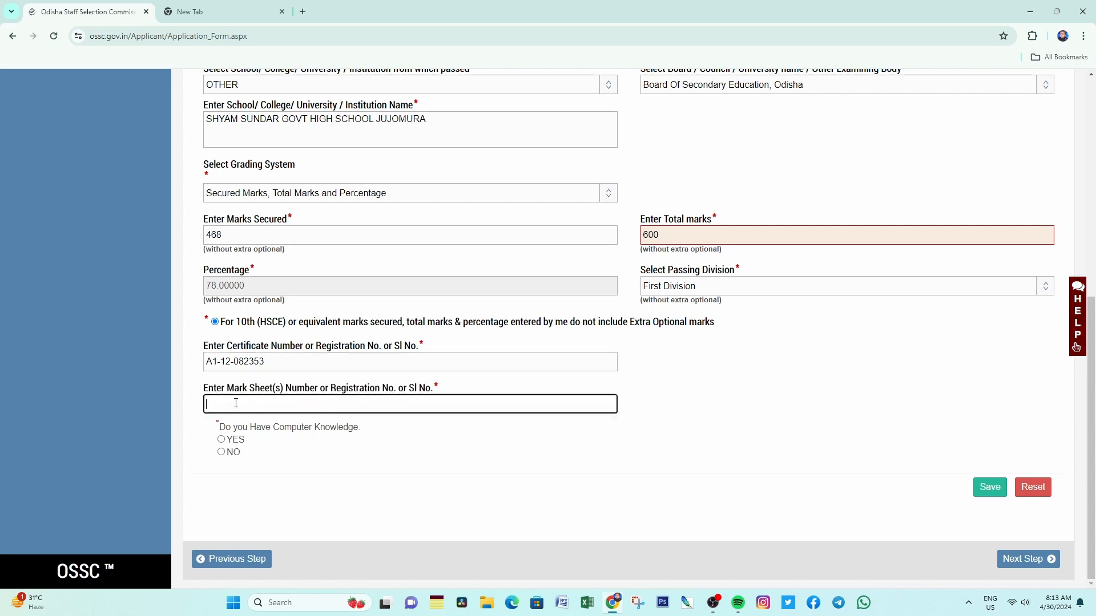
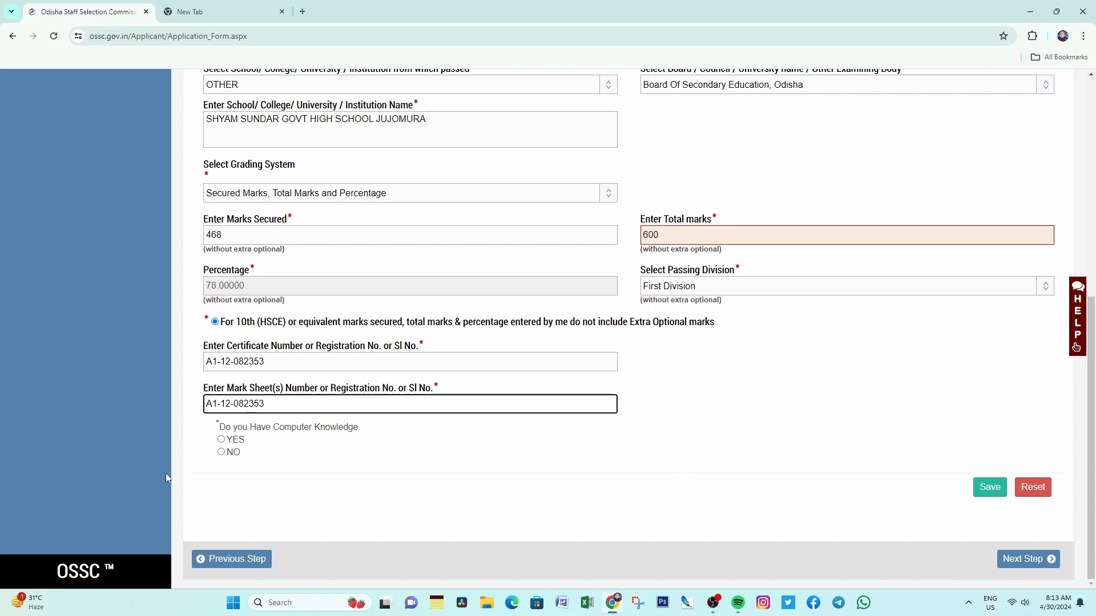
# Answer Yes to computer knowledge and save the 10th qualification details.
pyautogui.click(221, 439)
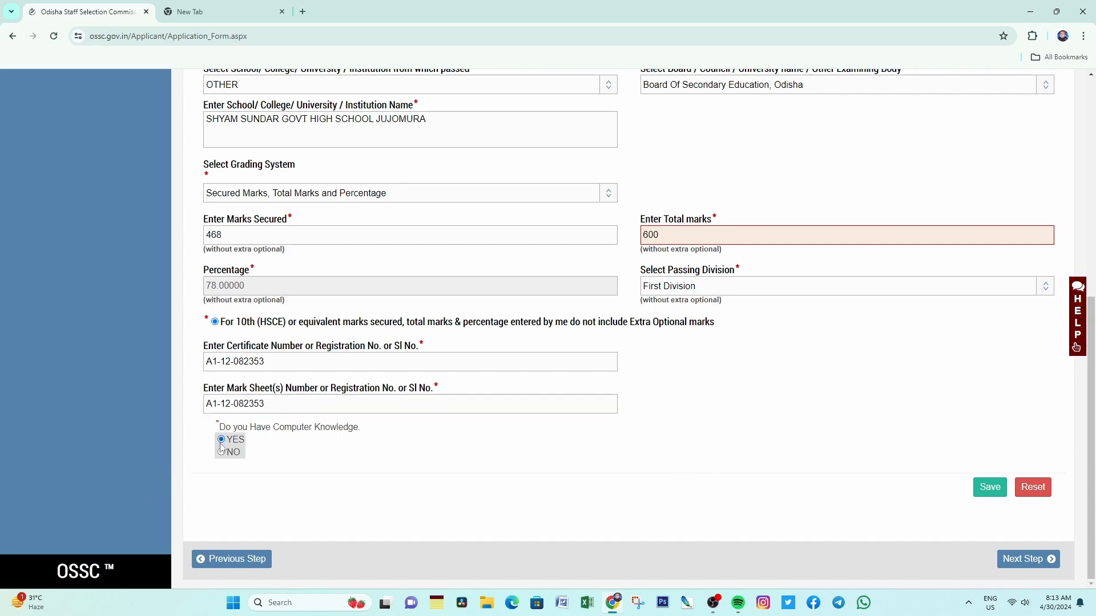
pyautogui.click(221, 452)
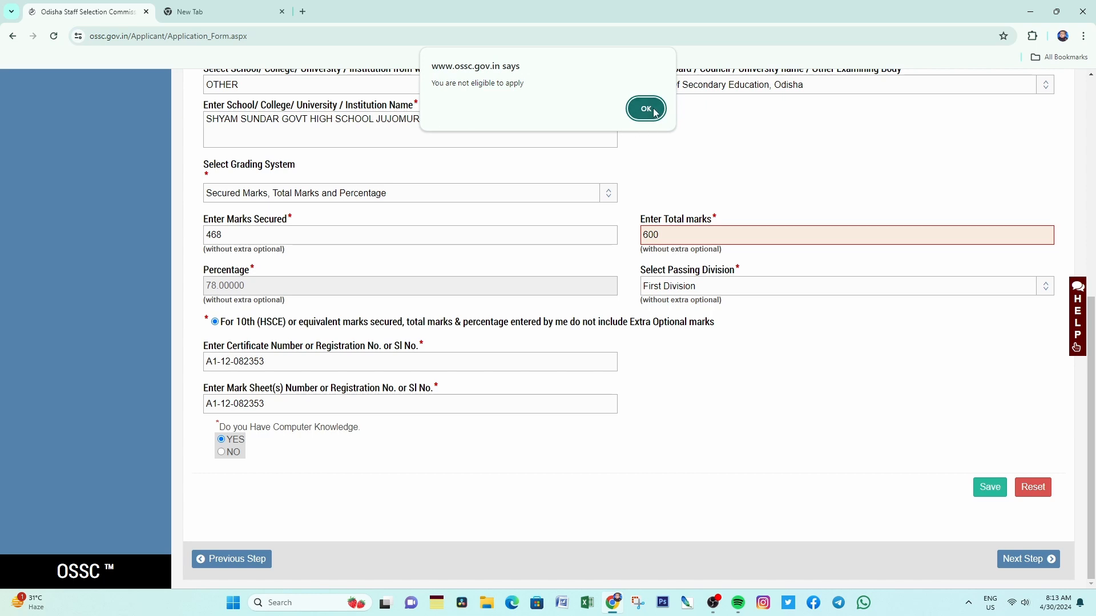
pyautogui.click(643, 108)
pyautogui.click(222, 440)
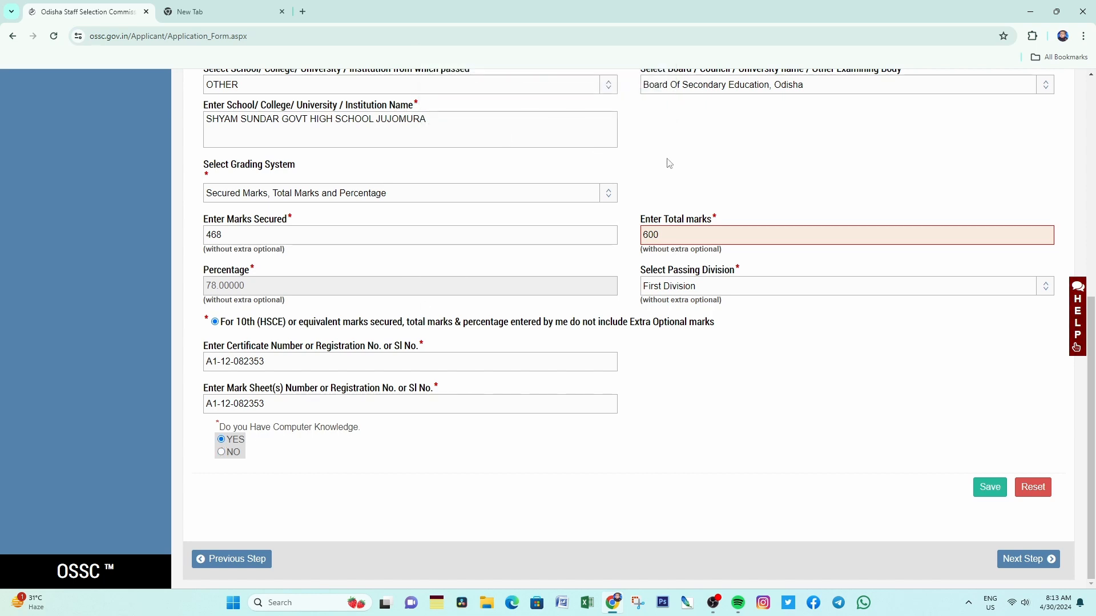
pyautogui.click(991, 487)
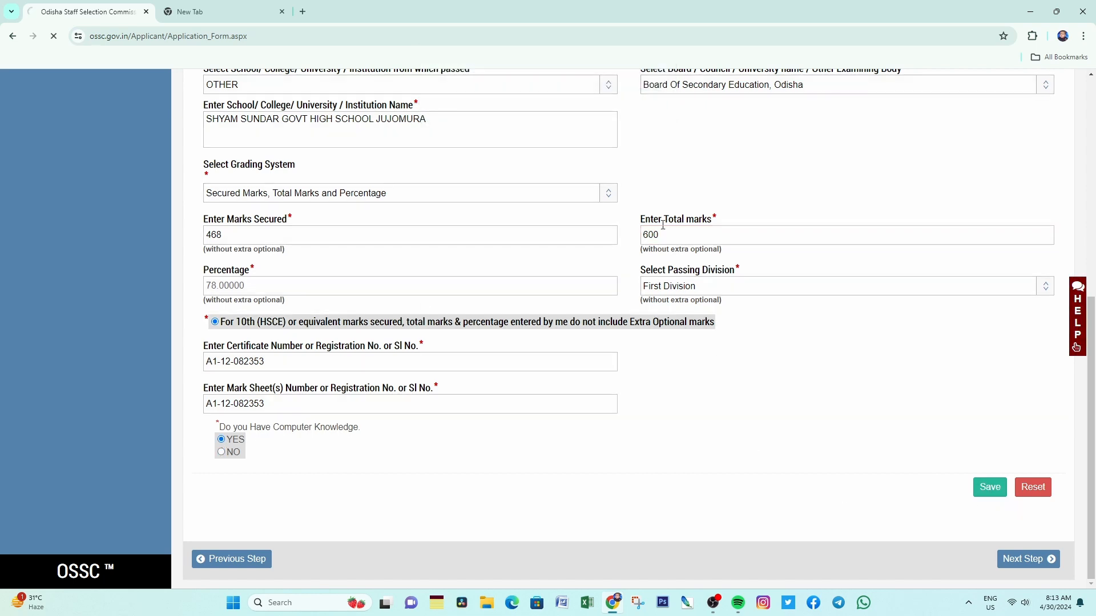
# Set the discipline to Science, qualification +2 (HSEC), and year of passing 2014.
pyautogui.scroll(-3, 263, 268)
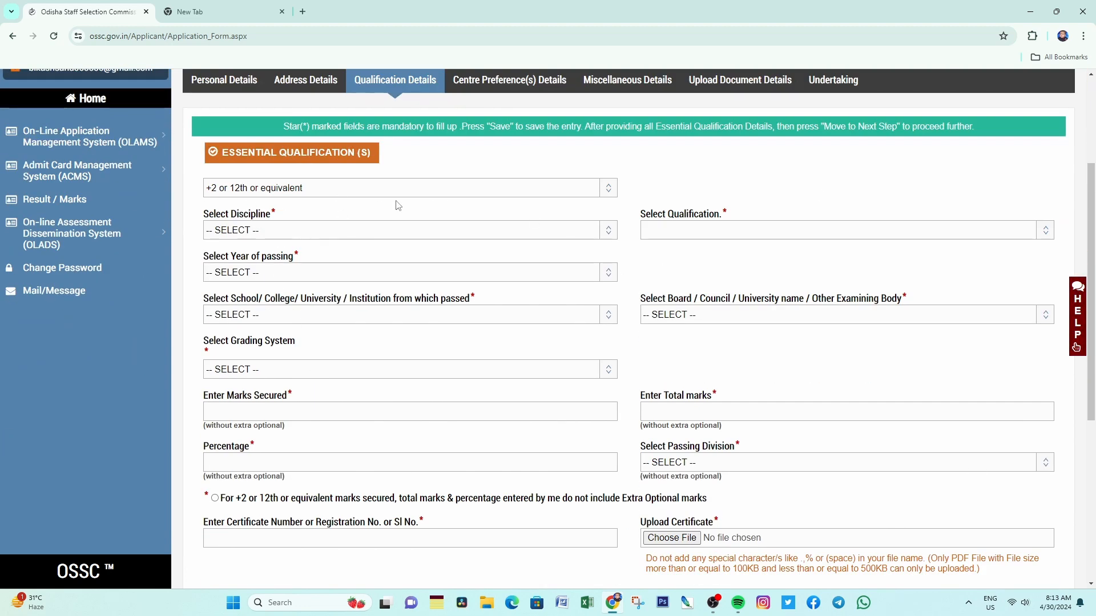
pyautogui.click(264, 230)
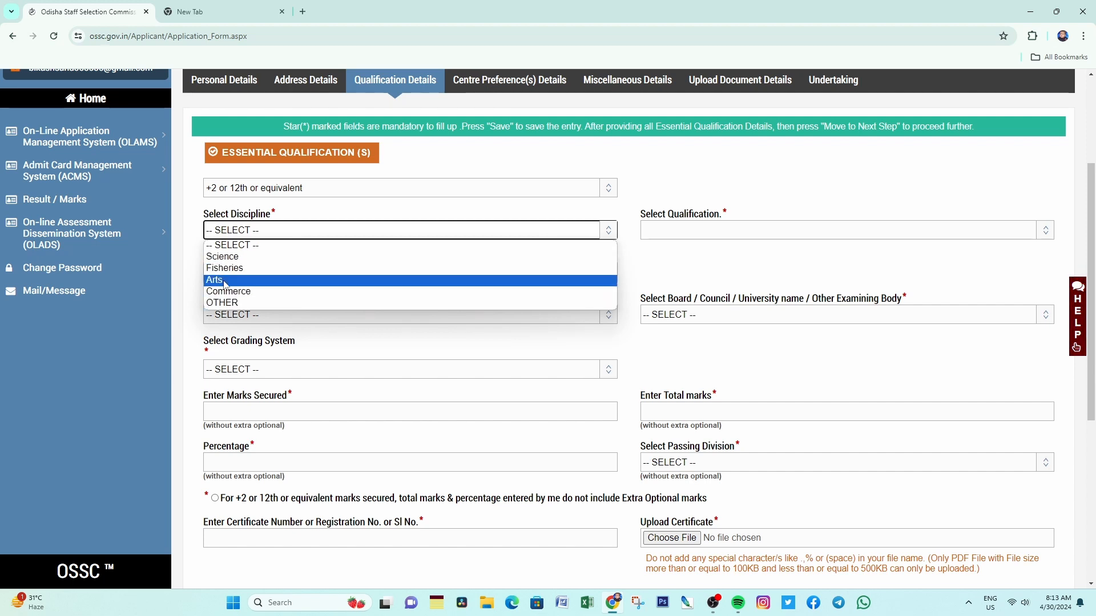
pyautogui.click(222, 257)
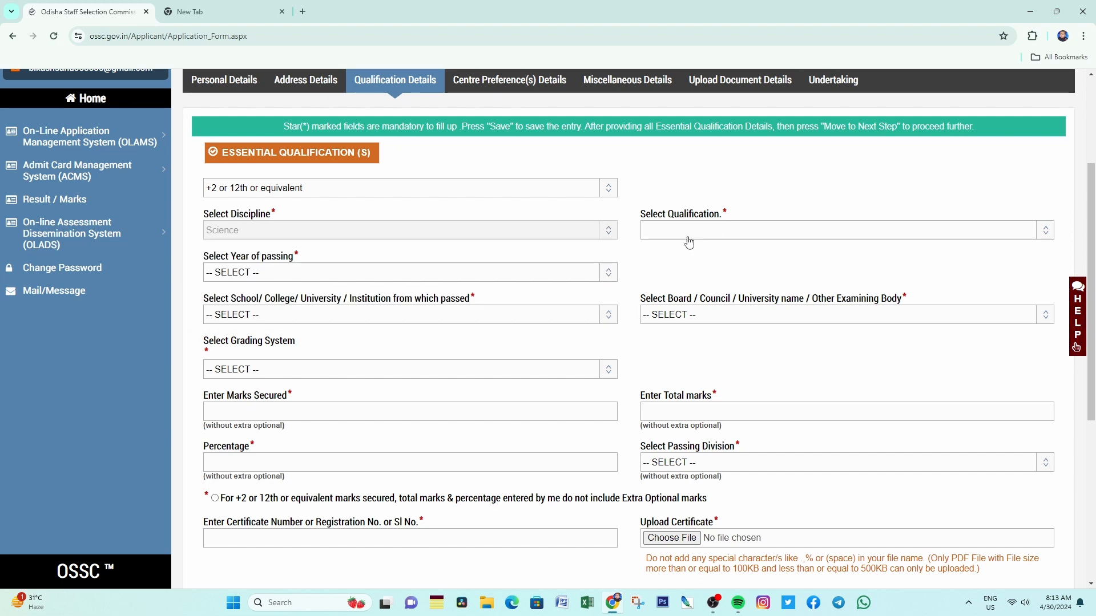
pyautogui.click(689, 242)
pyautogui.click(668, 256)
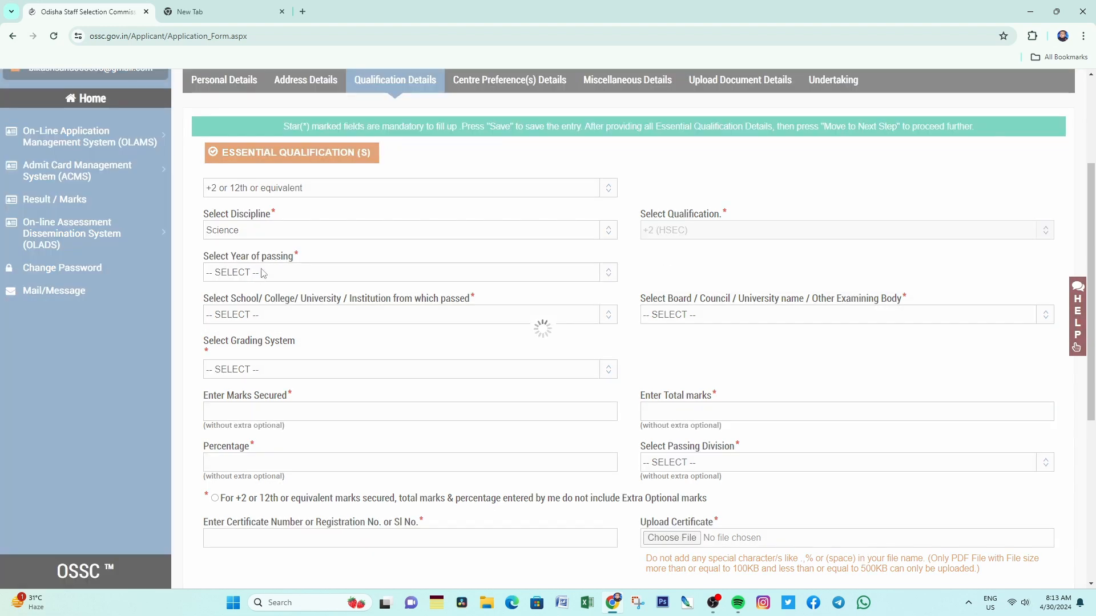
pyautogui.click(263, 273)
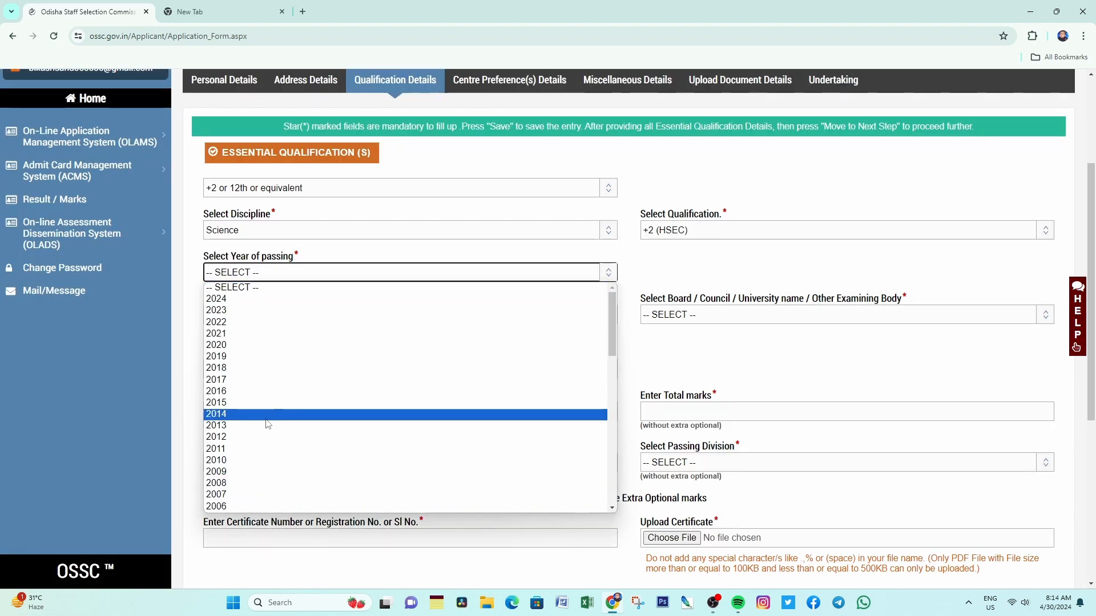
pyautogui.click(244, 416)
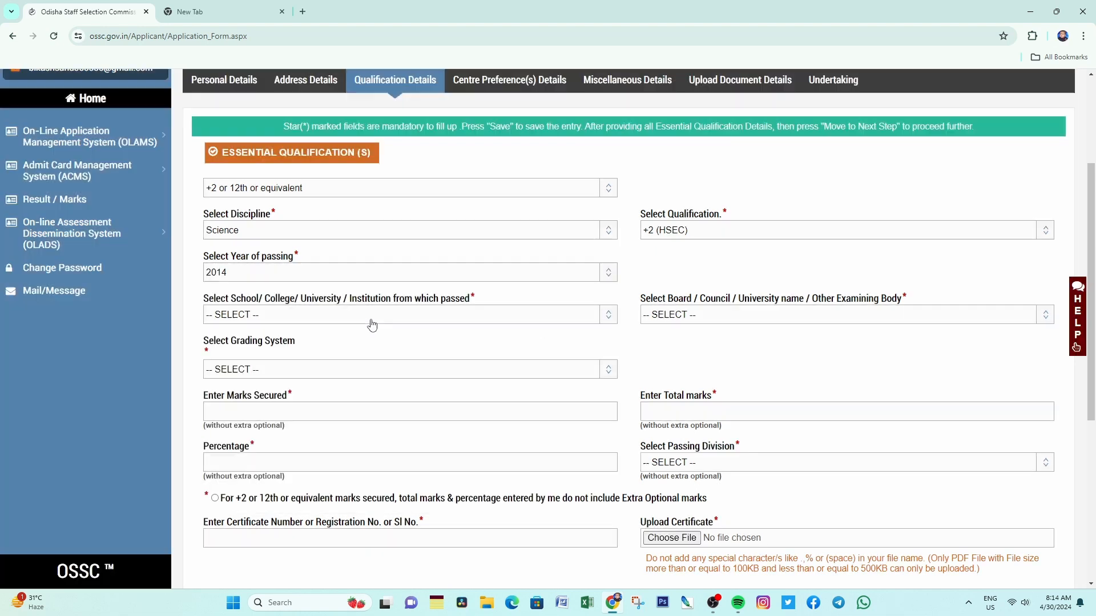
# Choose school OTHER and board Council Of Higher Secondary Education, Odisha.
pyautogui.click(431, 322)
pyautogui.click(258, 337)
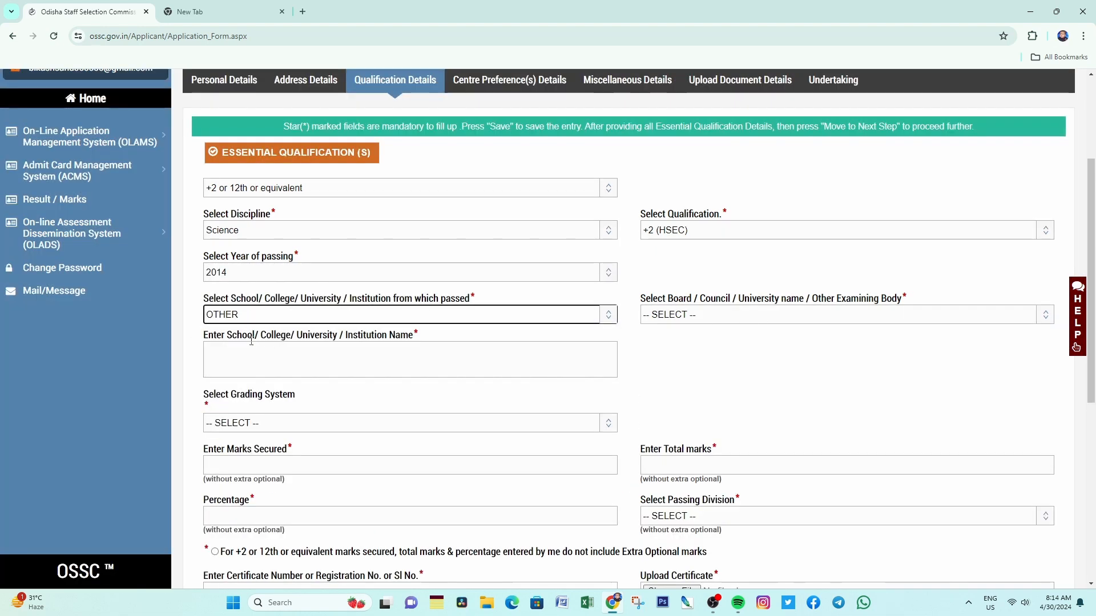
pyautogui.click(683, 322)
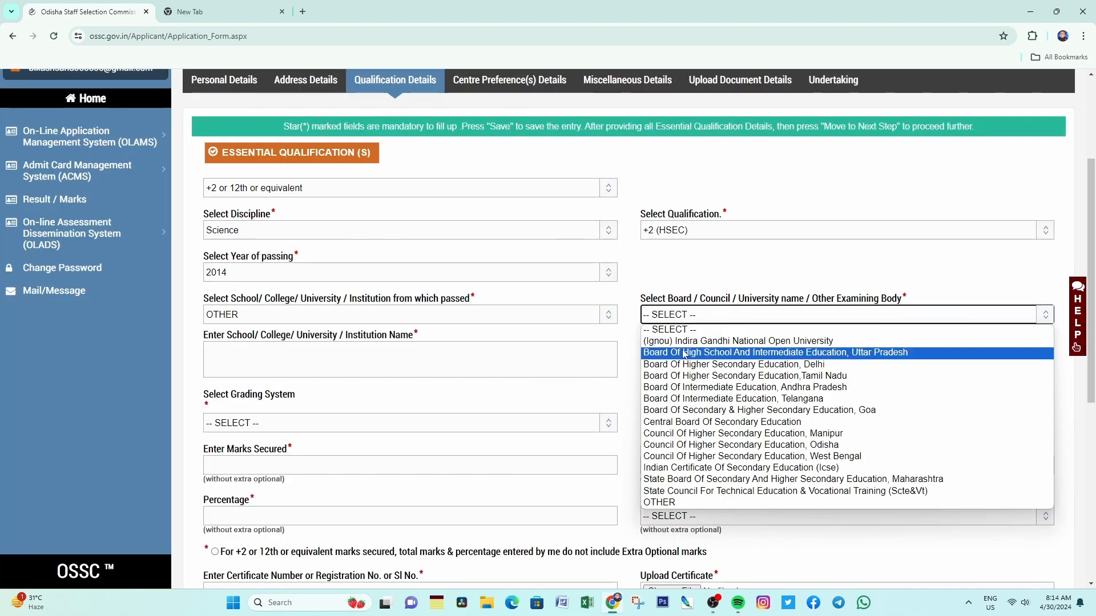
pyautogui.click(726, 425)
pyautogui.click(708, 319)
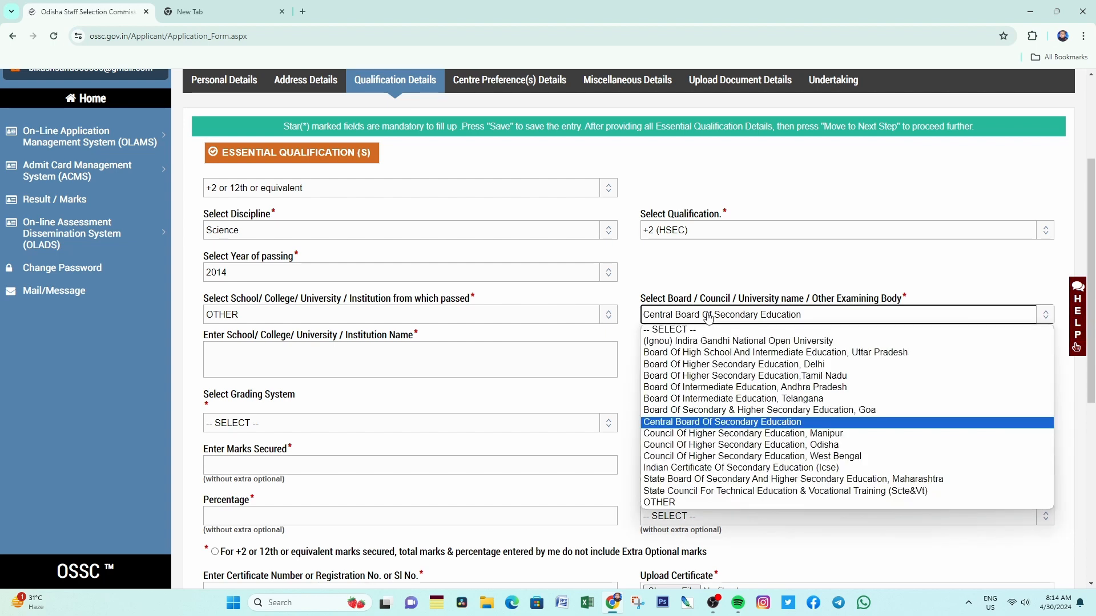
pyautogui.click(759, 446)
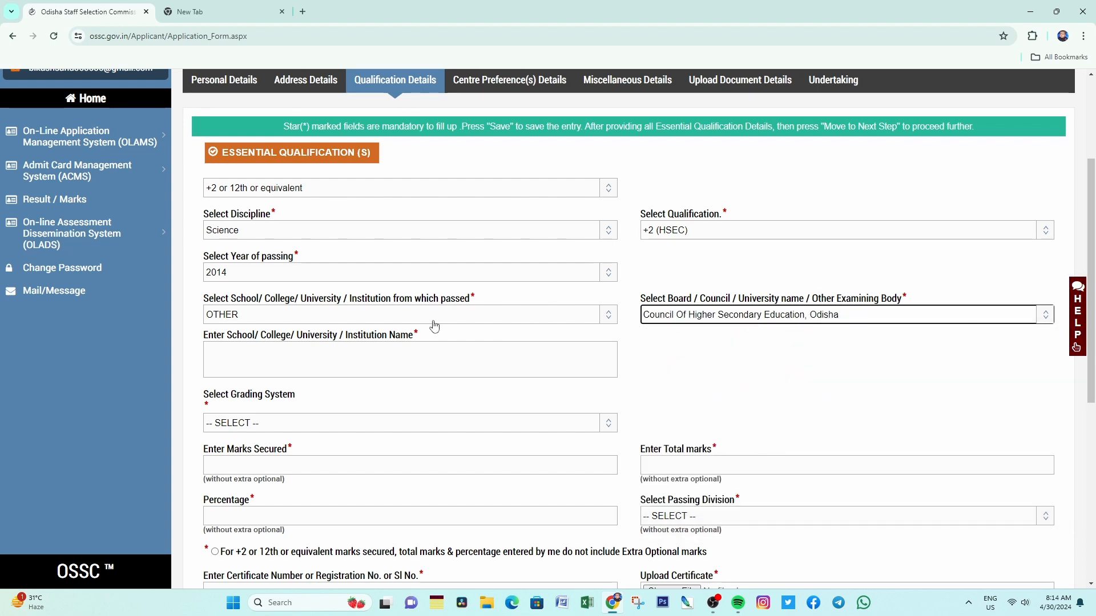
pyautogui.click(311, 369)
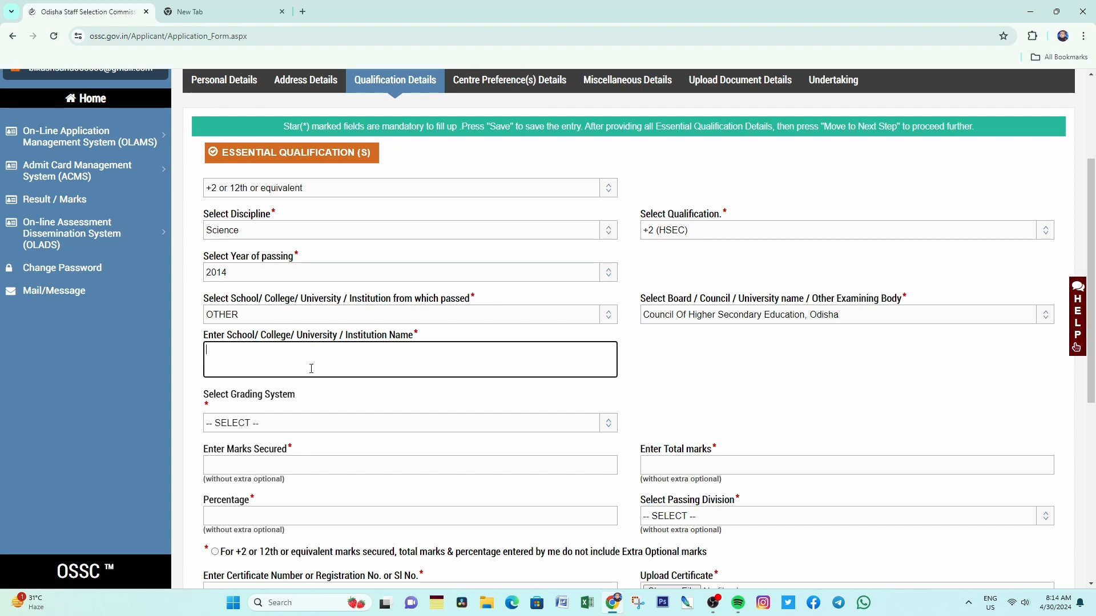
# Name the institution 'GANGADHAR MEHER COLLEGE SAMBALPUR' and choose secured/total marks and percentage grading.
pyautogui.write('SUDHAAMA DEVI COLLEGE')
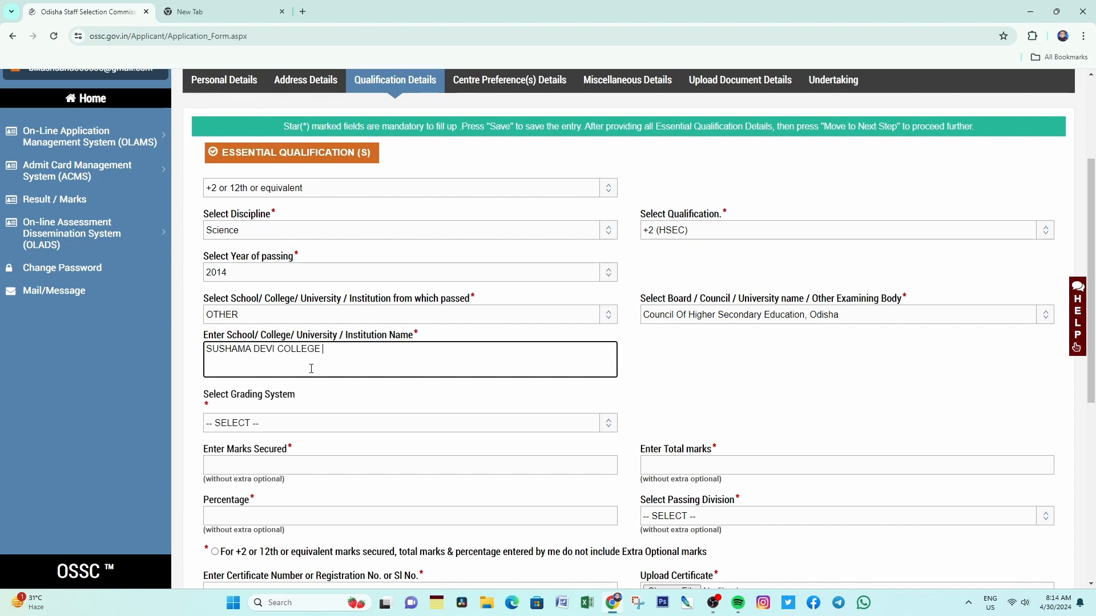
pyautogui.press('BackSpace')
pyautogui.press('BackSpace')
pyautogui.press('BackSpace')
pyautogui.press('BackSpace')
pyautogui.press('BackSpace')
pyautogui.press('BackSpace')
pyautogui.press('BackSpace')
pyautogui.press('BackSpace')
pyautogui.press('BackSpace')
pyautogui.press('BackSpace')
pyautogui.press('BackSpace')
pyautogui.press('BackSpace')
pyautogui.press('BackSpace')
pyautogui.press('BackSpace')
pyautogui.press('BackSpace')
pyautogui.press('BackSpace')
pyautogui.press('BackSpace')
pyautogui.press('BackSpace')
pyautogui.press('BackSpace')
pyautogui.press('BackSpace')
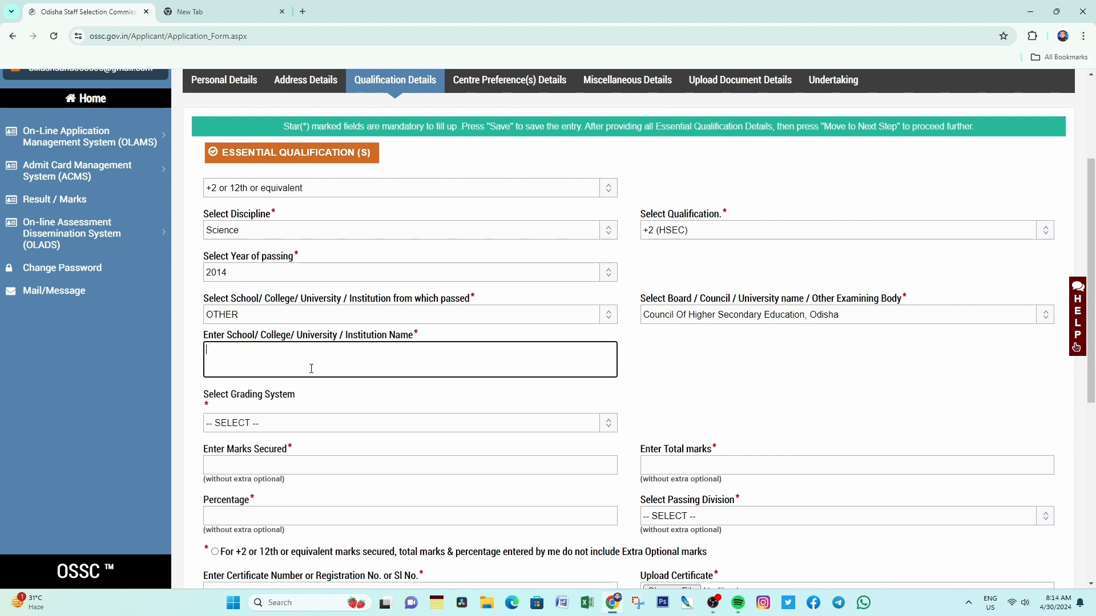
pyautogui.write('GANGADHAR MEHER COLLEG')
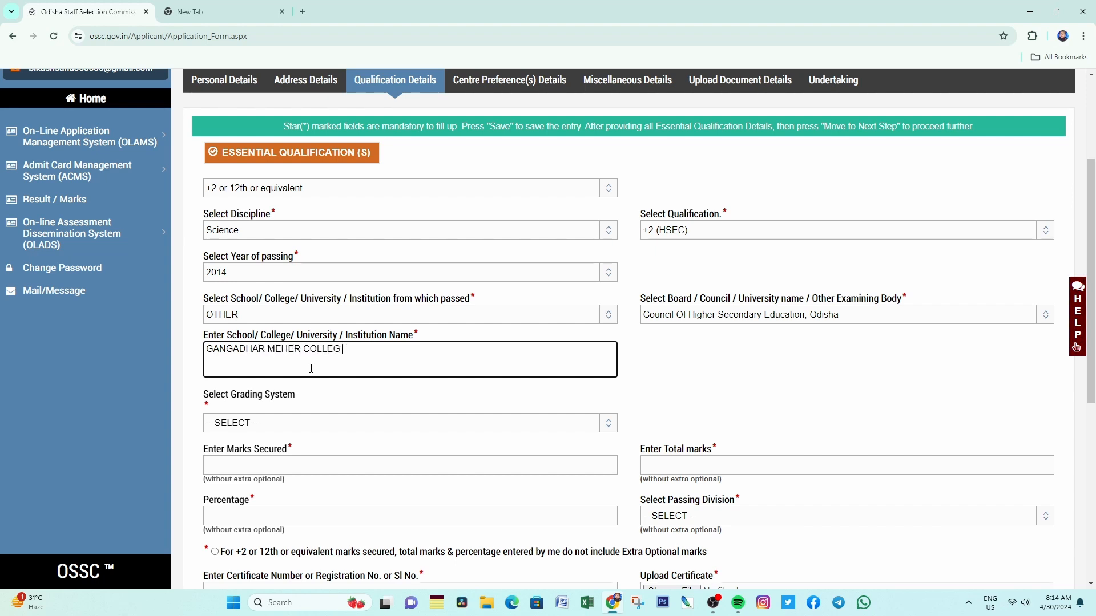
pyautogui.write('E SAMBALPUR')
pyautogui.click(286, 421)
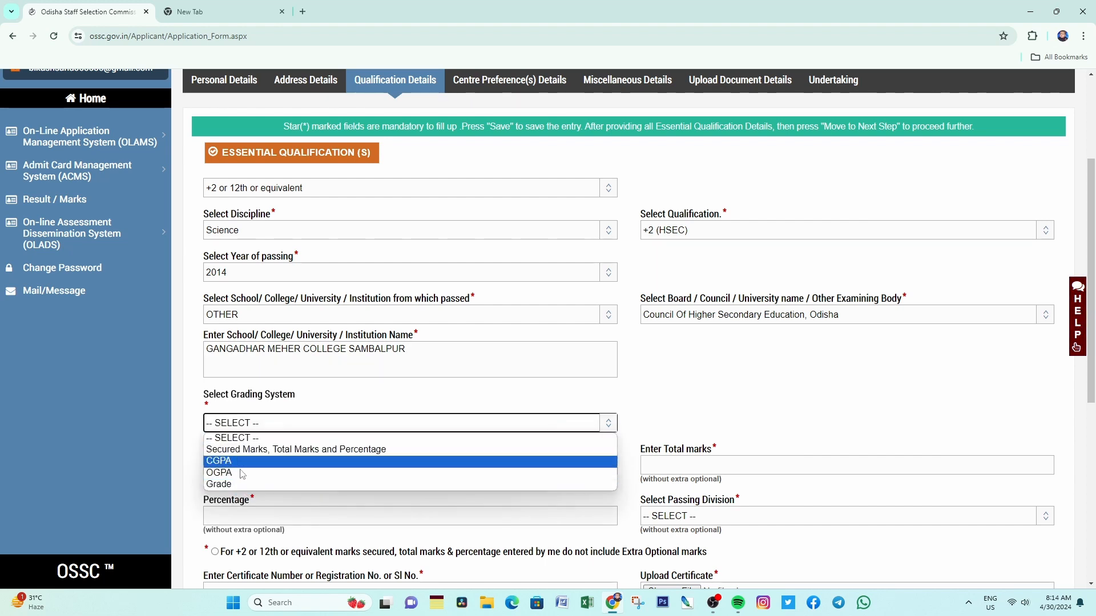
pyautogui.click(342, 449)
# Enter 489 of 600 marks, choose First Division, and tick the no-extra-optional-marks declaration.
pyautogui.scroll(-3, 377, 429)
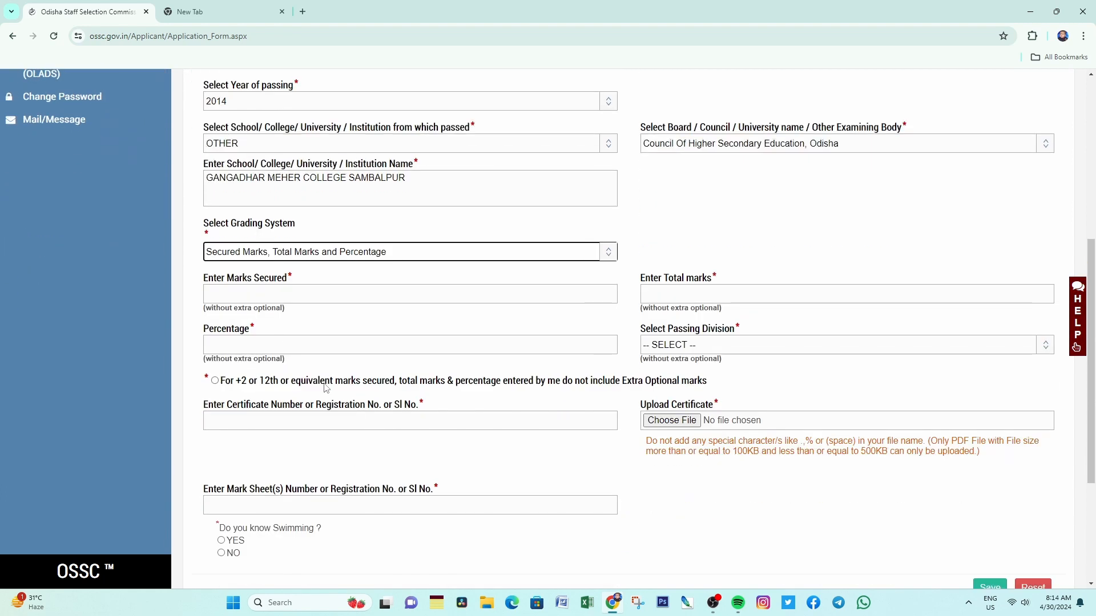
pyautogui.click(268, 294)
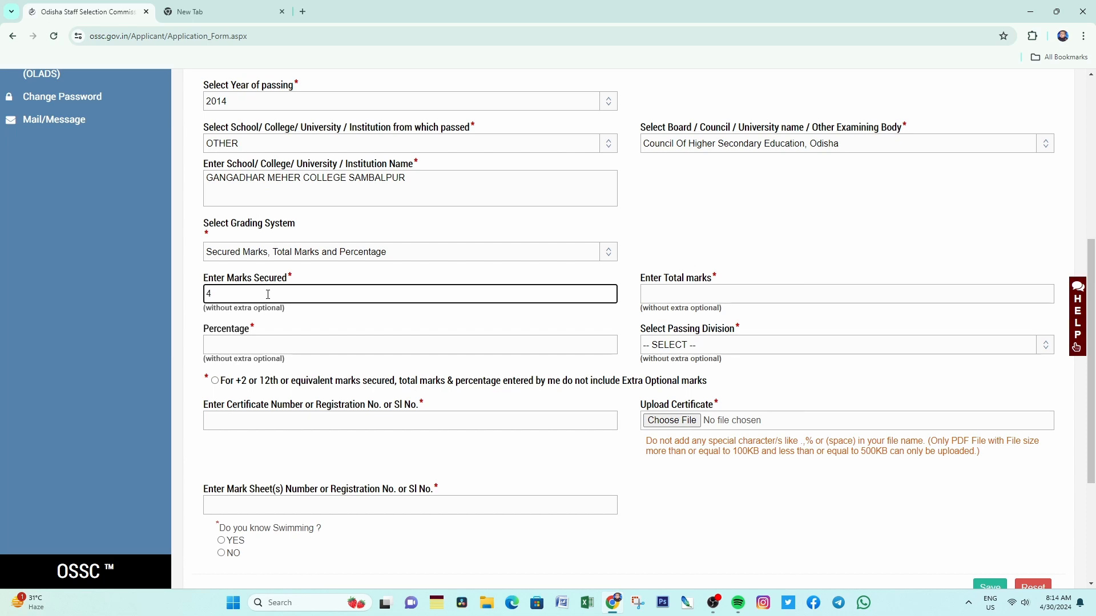
pyautogui.press('Tab')
pyautogui.write('6')
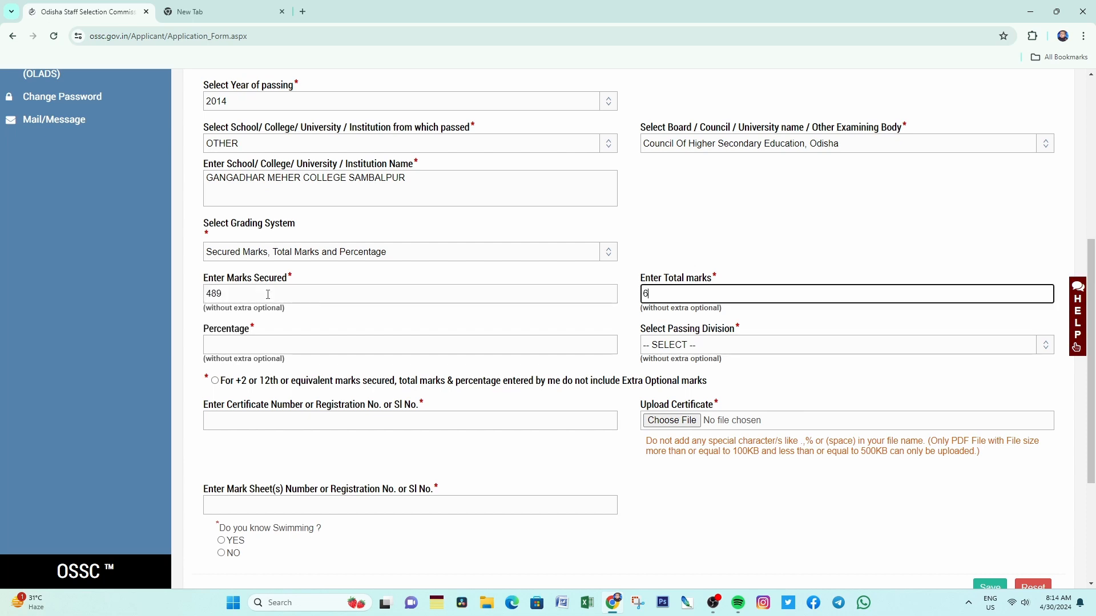
pyautogui.write('00')
pyautogui.press('Tab')
pyautogui.click(679, 346)
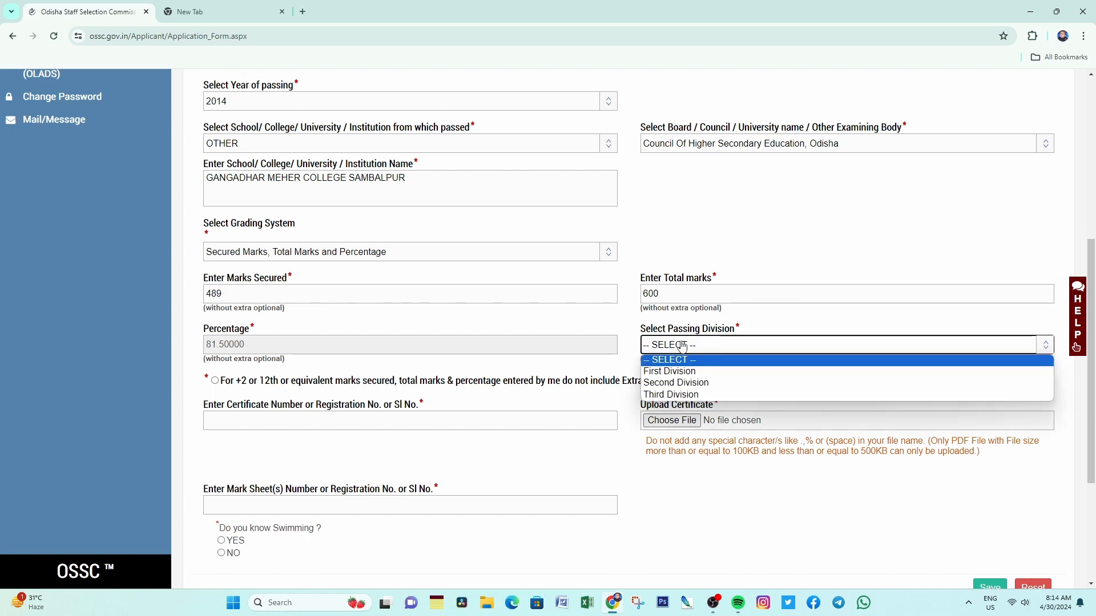
pyautogui.click(670, 371)
pyautogui.click(215, 381)
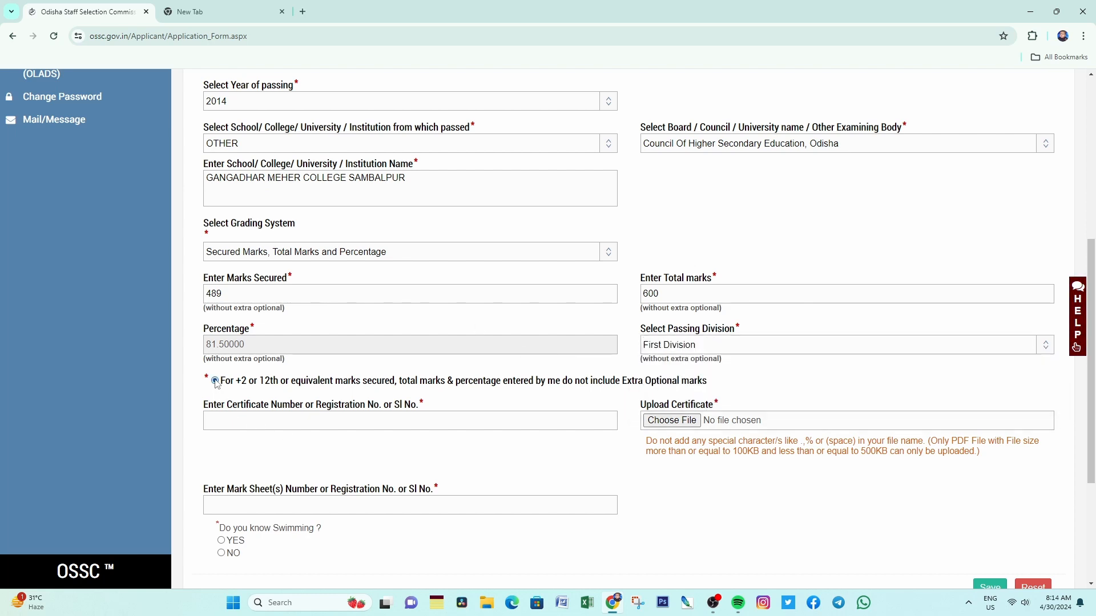
pyautogui.click(247, 421)
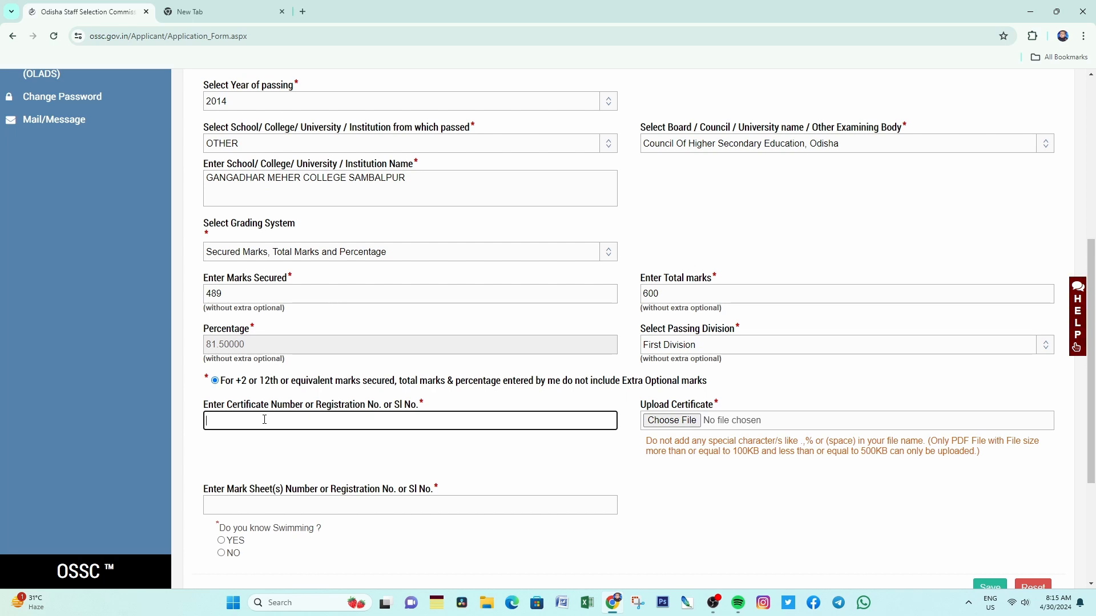
pyautogui.hotkey('ctrl', 'v')
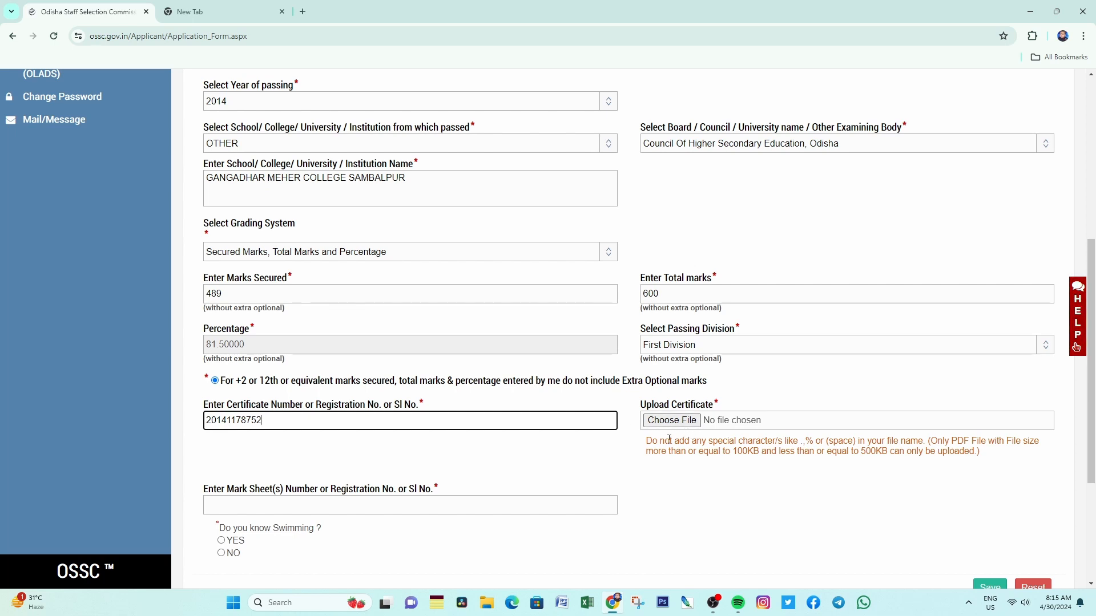
pyautogui.click(304, 510)
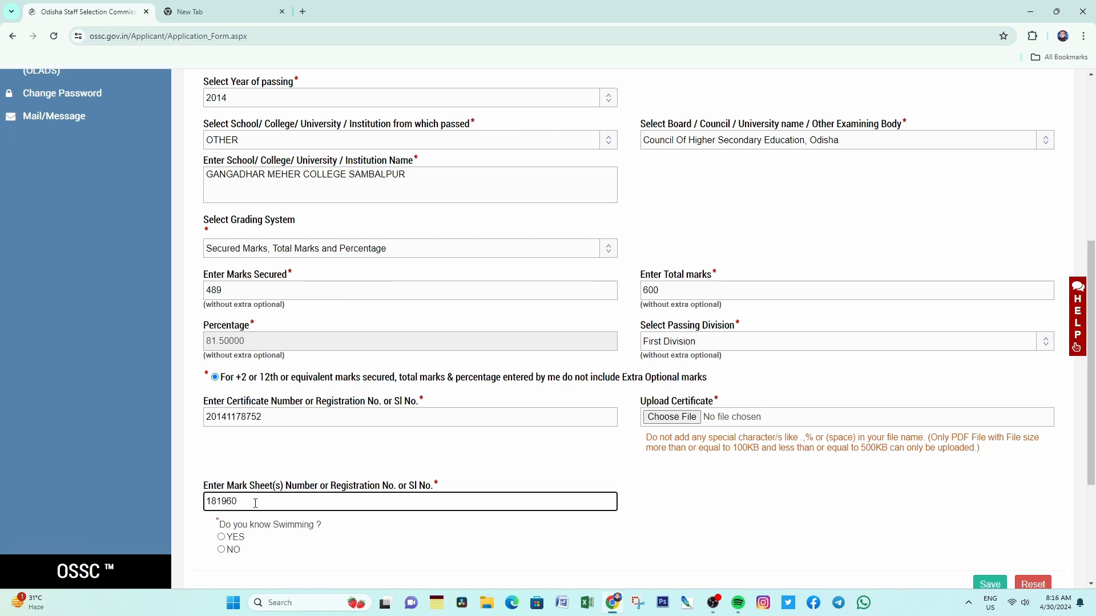
pyautogui.scroll(-2, 272, 550)
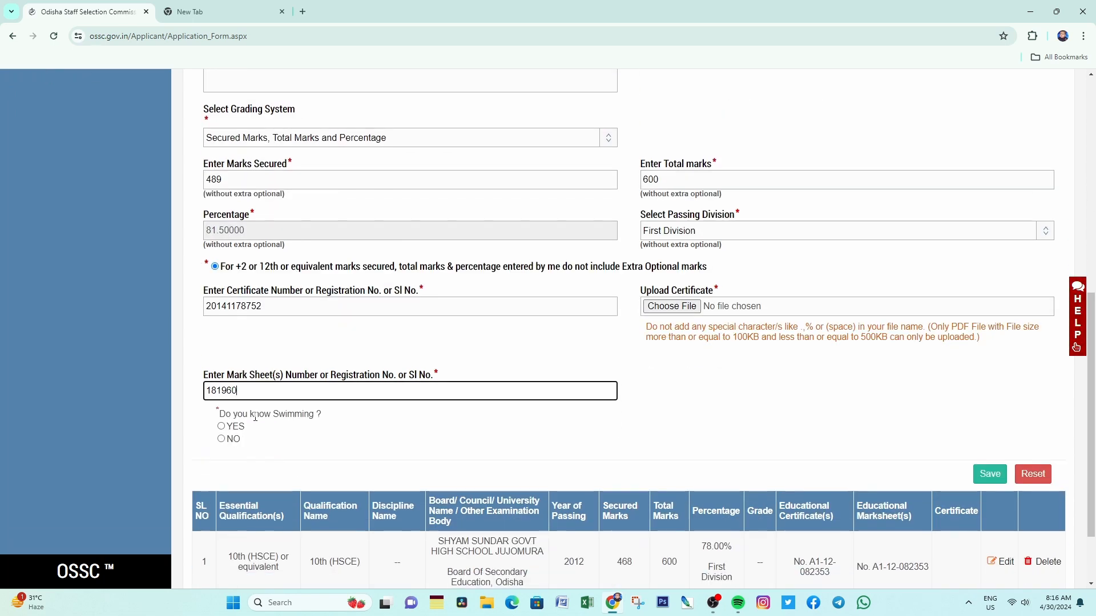
# Answer YES to the swimming question, dismissing the not-eligible-to-apply alerts.
pyautogui.click(222, 427)
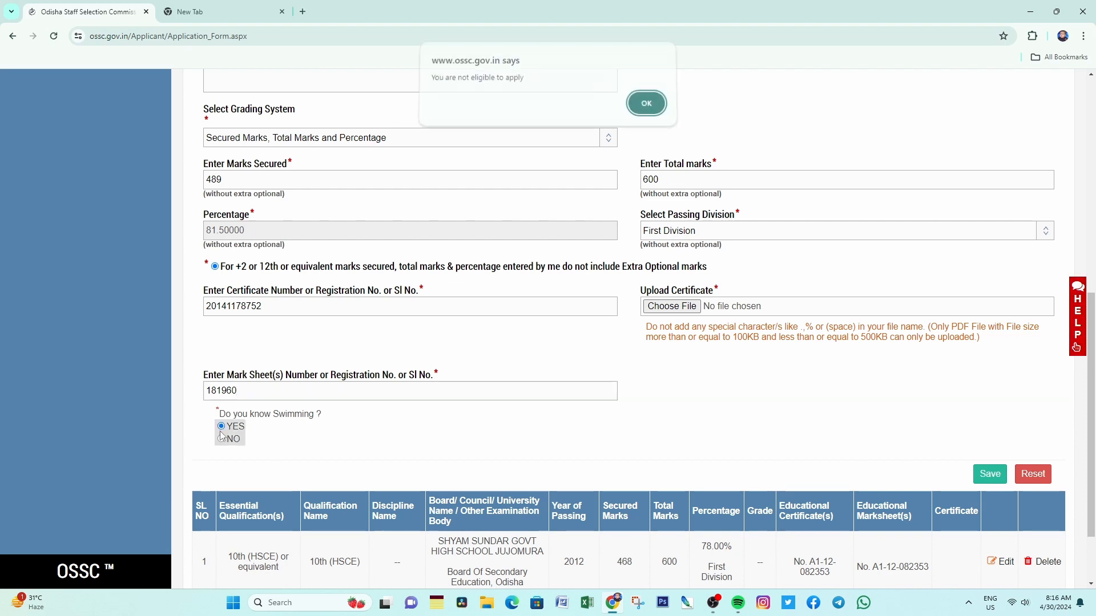
pyautogui.click(644, 111)
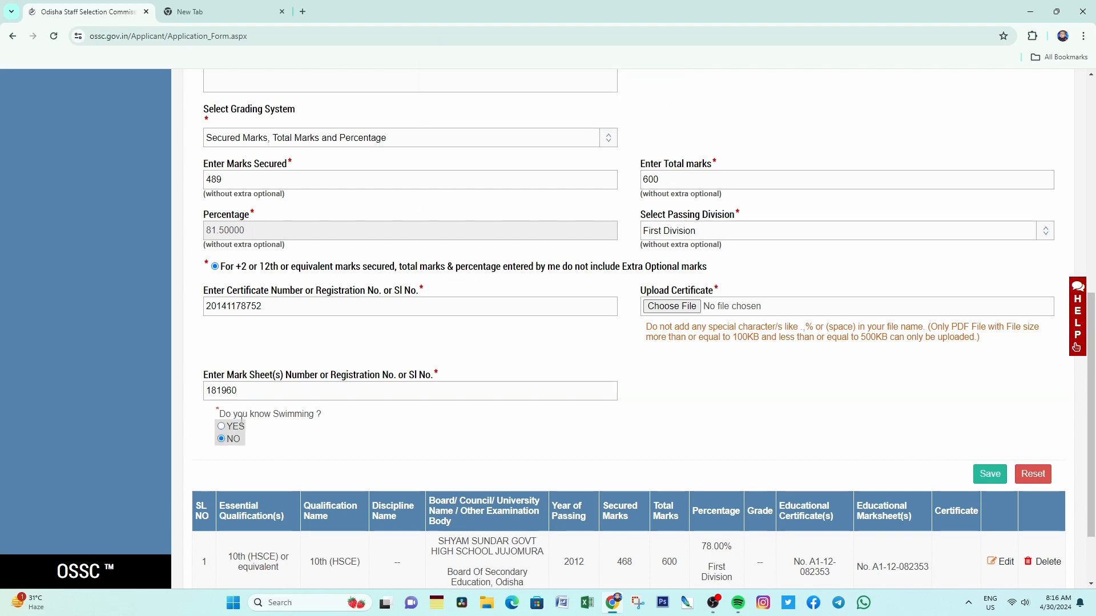
pyautogui.click(222, 427)
pyautogui.moveTo(210, 417); pyautogui.dragTo(332, 416)
pyautogui.click(308, 433)
pyautogui.click(222, 440)
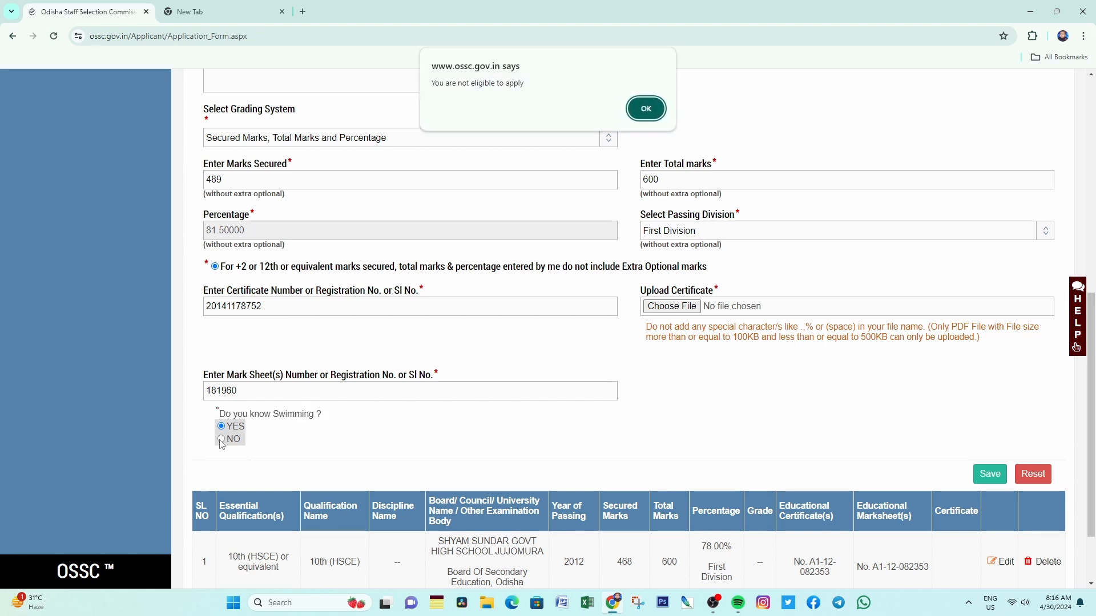
pyautogui.press('Return')
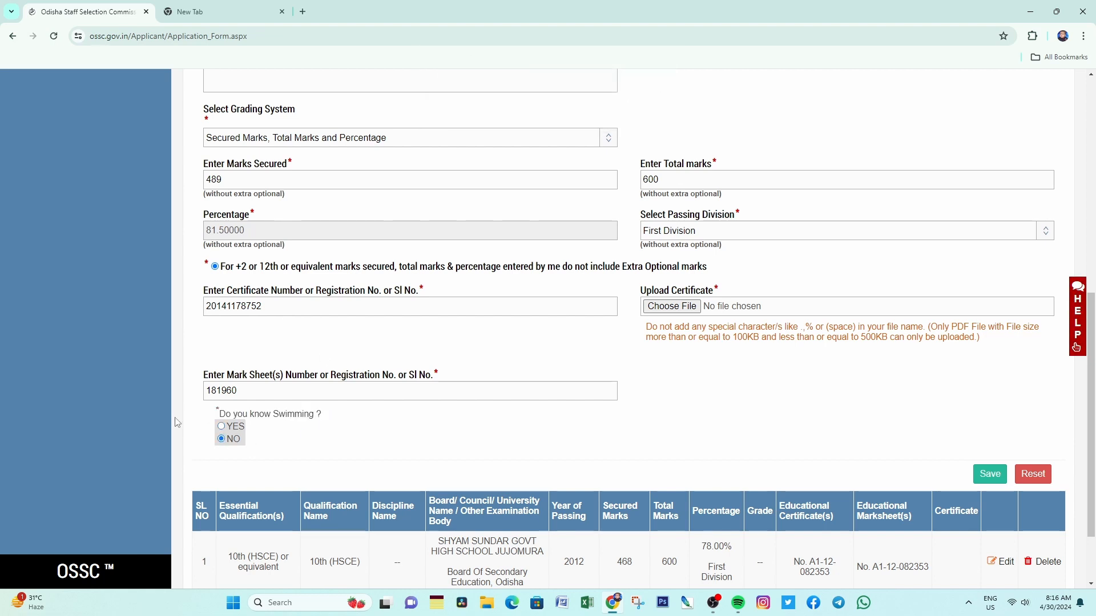
pyautogui.click(220, 427)
pyautogui.click(651, 307)
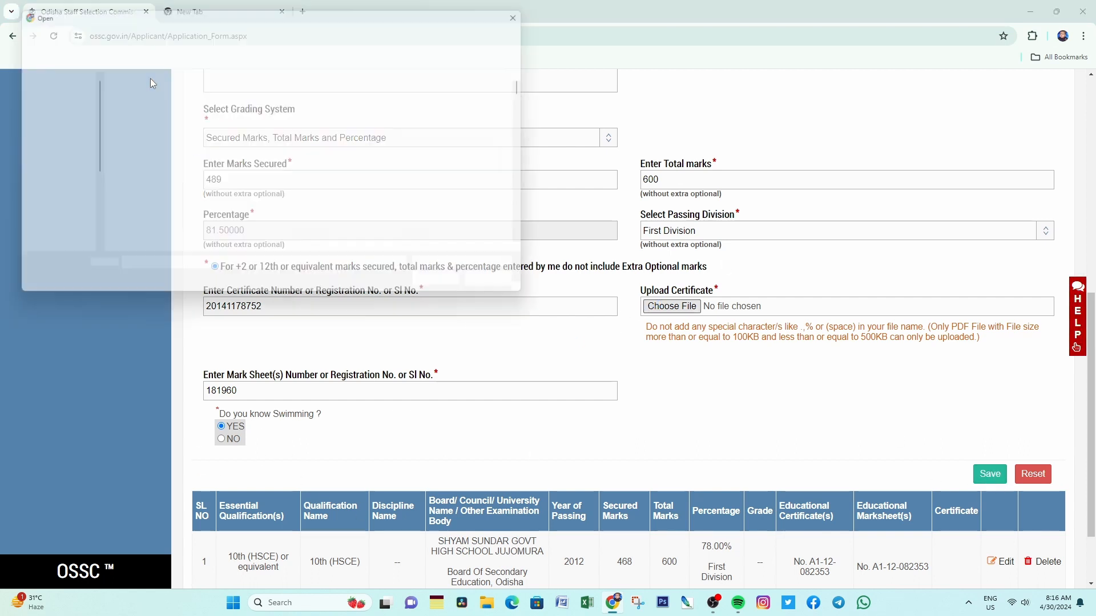
# Attach OBC.pdf from the D:\EXTR folder as the +2 certificate.
pyautogui.click(49, 131)
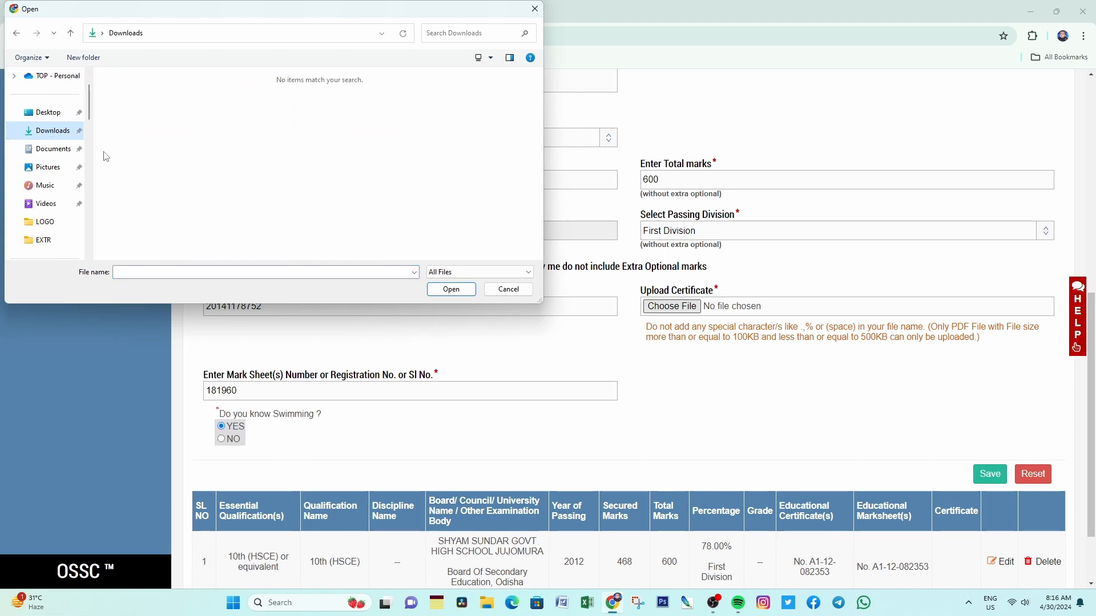
pyautogui.scroll(-1, 46, 172)
pyautogui.click(42, 181)
pyautogui.click(169, 198)
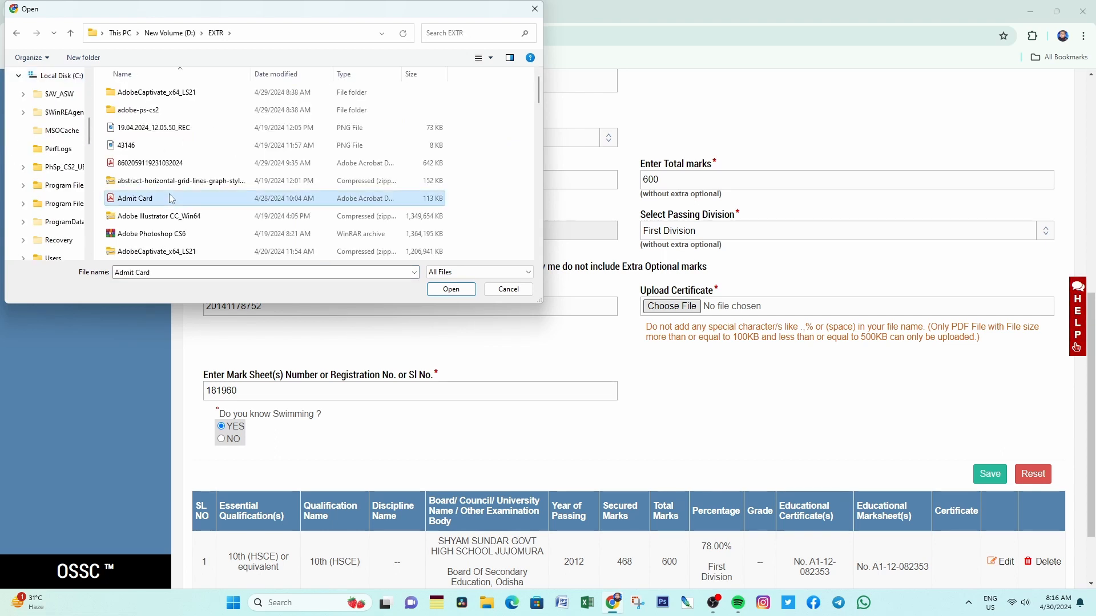
pyautogui.press('o')
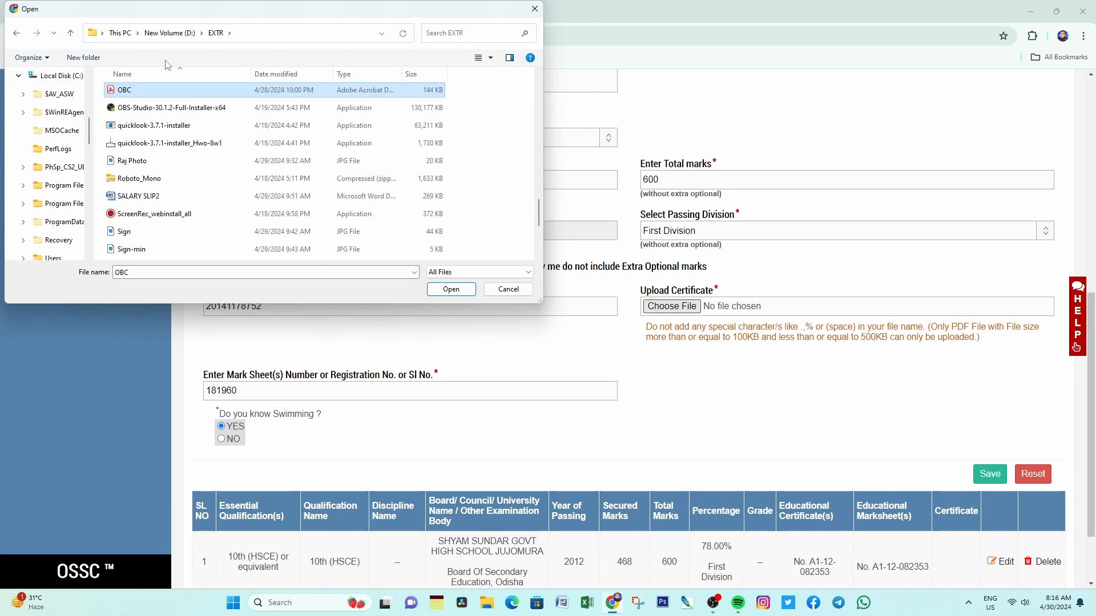
pyautogui.doubleClick(139, 96)
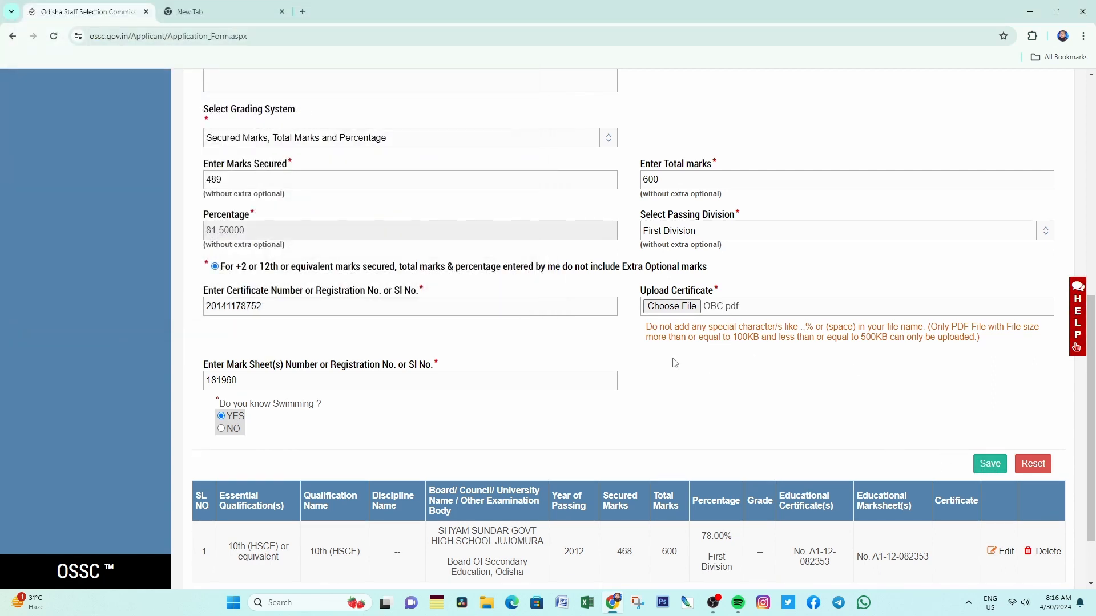
# Save the +2 qualification and return to the OSSC application page.
pyautogui.click(991, 464)
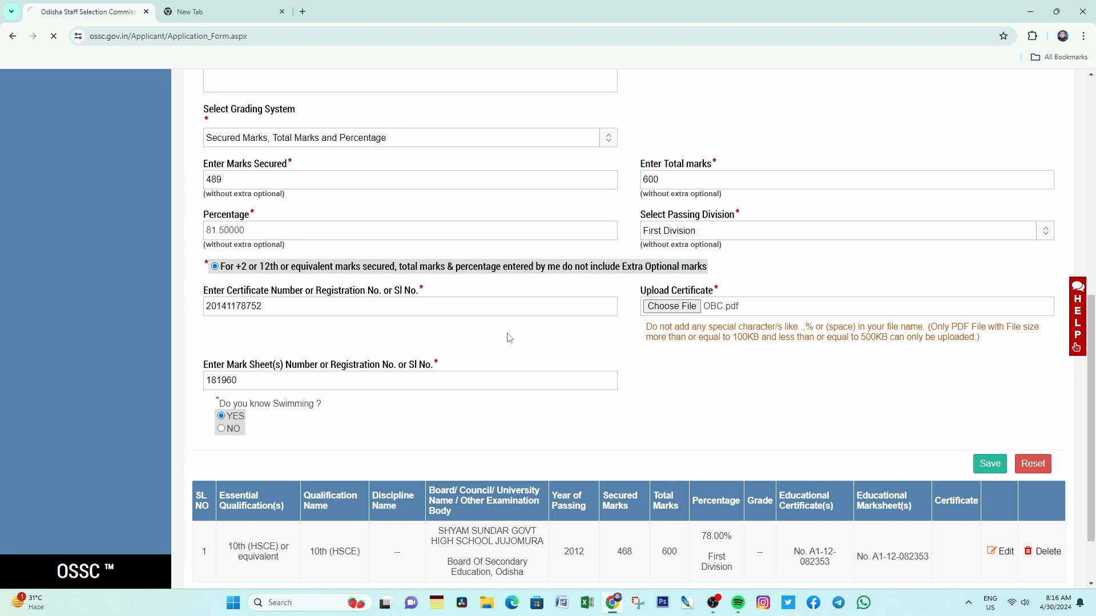
pyautogui.click(196, 17)
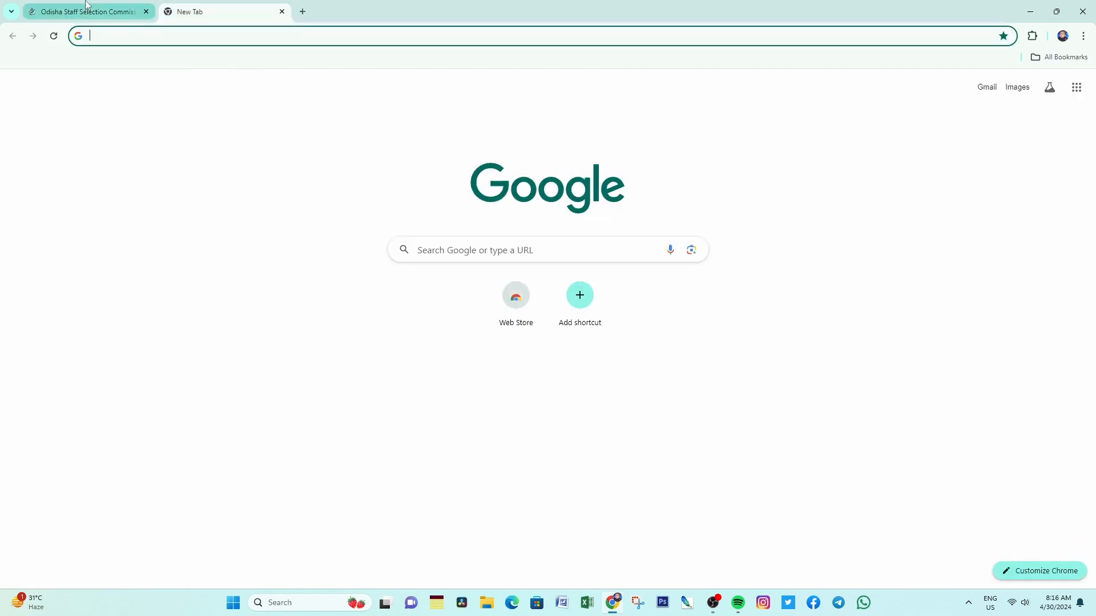
pyautogui.click(88, 8)
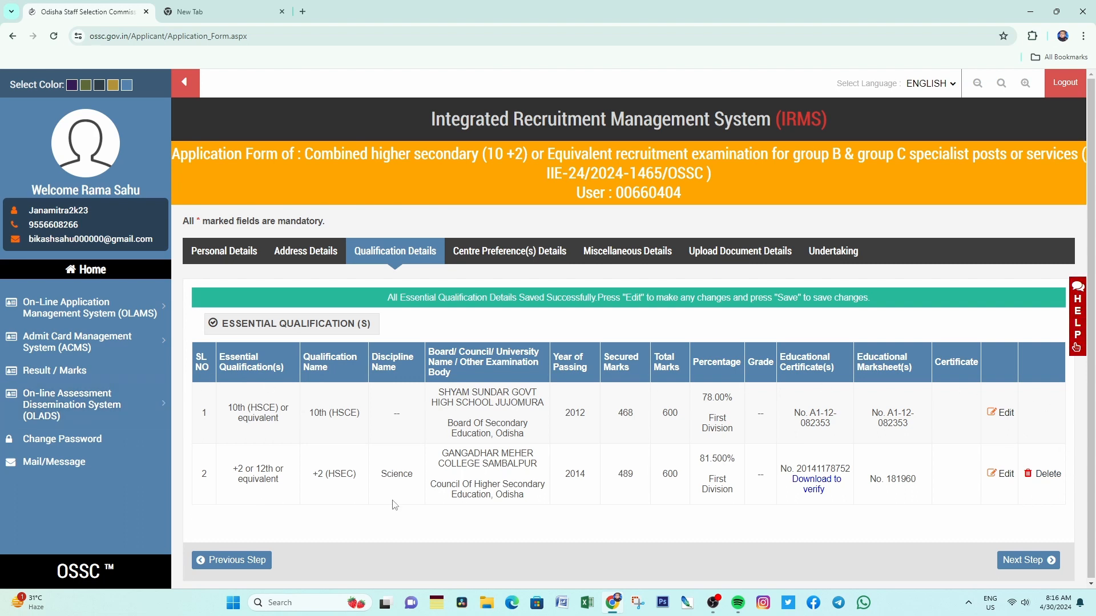
pyautogui.moveTo(194, 368); pyautogui.dragTo(1056, 444)
pyautogui.moveTo(219, 483); pyautogui.dragTo(1056, 494)
# Set centre preferences 1-4 to SAMBALPUR, JHARSUGUDA, CUTTACK and KHORDHA, then save.
pyautogui.click(816, 534)
pyautogui.click(1026, 560)
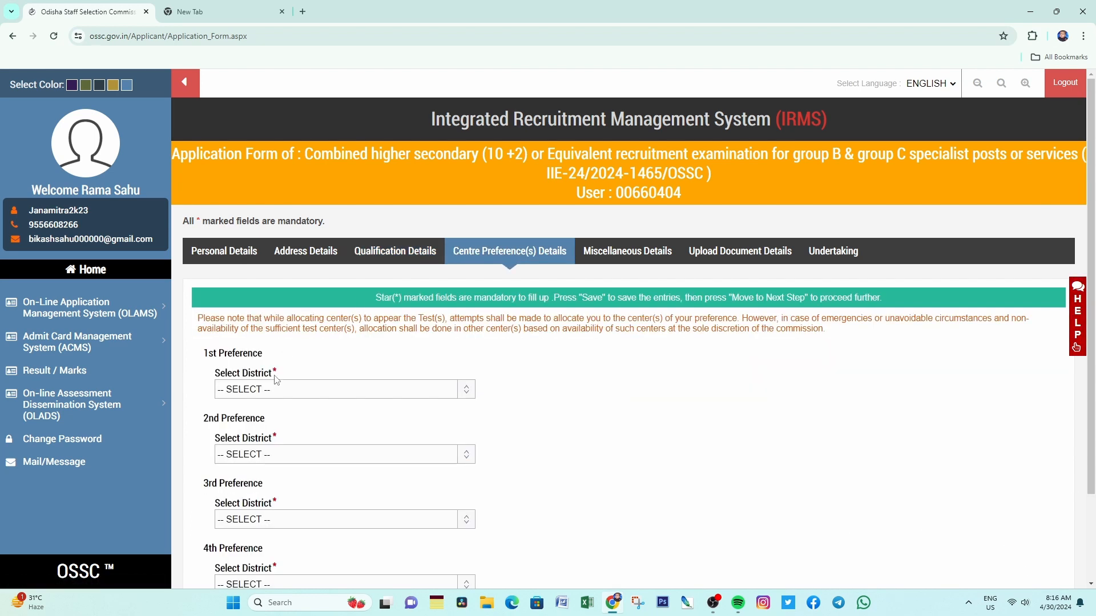
pyautogui.scroll(-2, 279, 357)
pyautogui.click(323, 284)
pyautogui.scroll(-4, 320, 400)
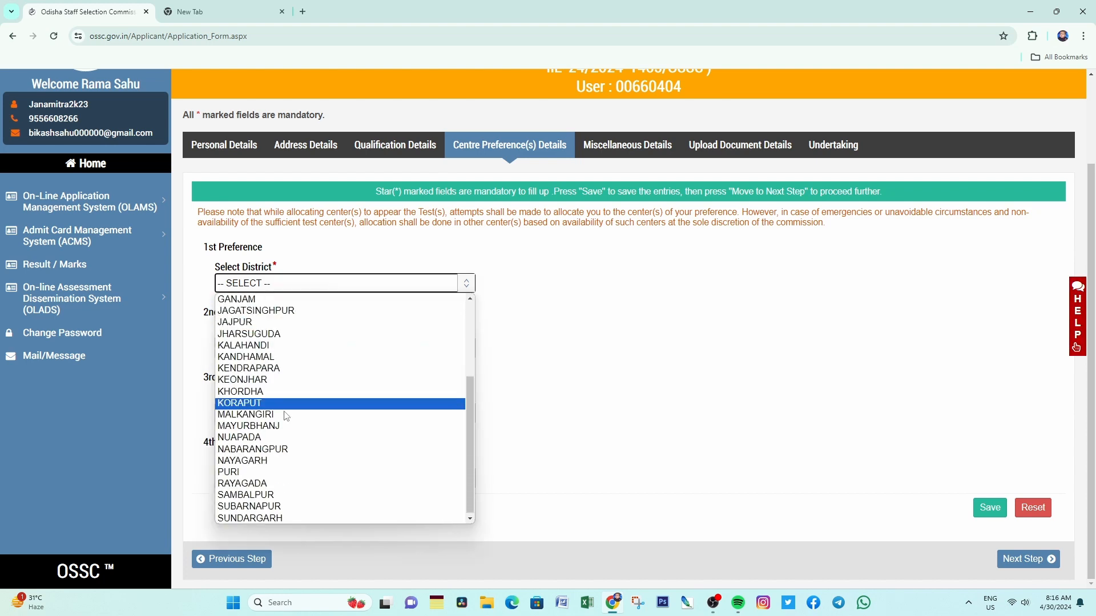
pyautogui.click(285, 483)
pyautogui.click(262, 349)
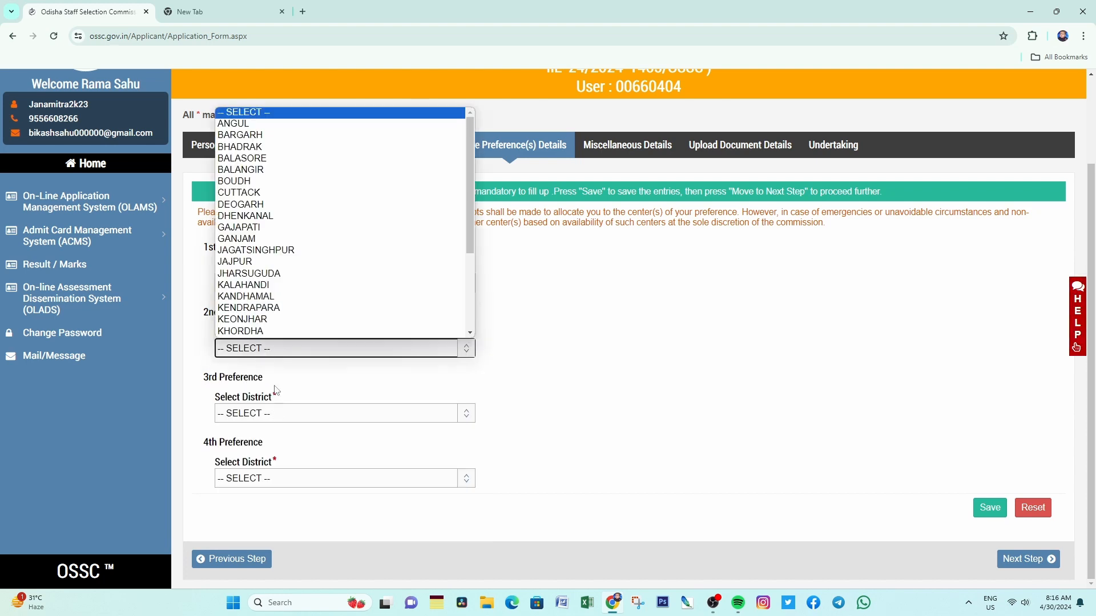
pyautogui.click(266, 281)
pyautogui.click(261, 406)
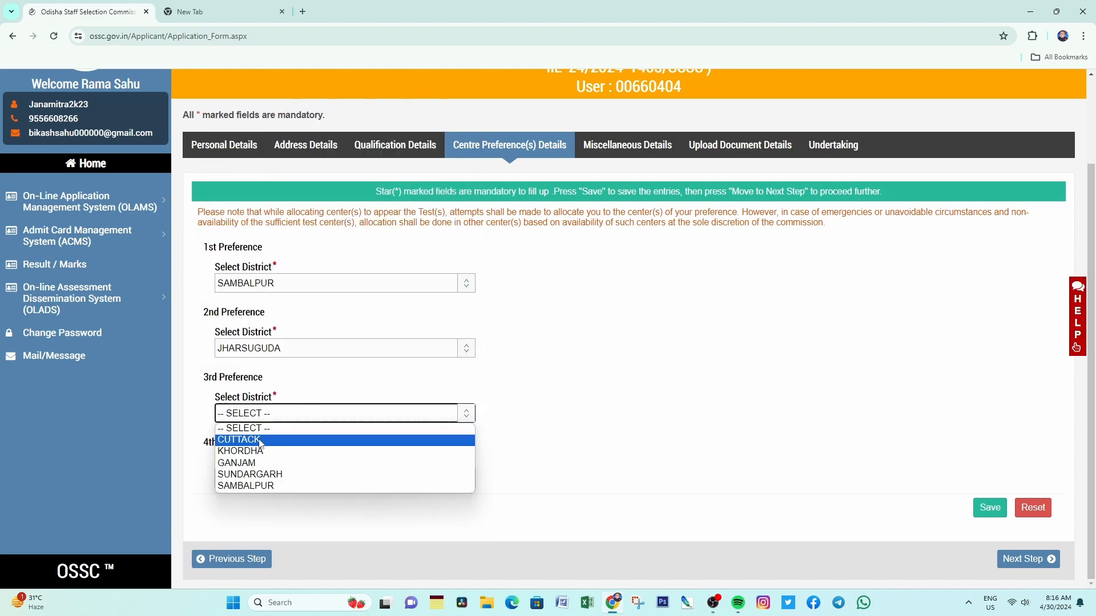
pyautogui.click(270, 442)
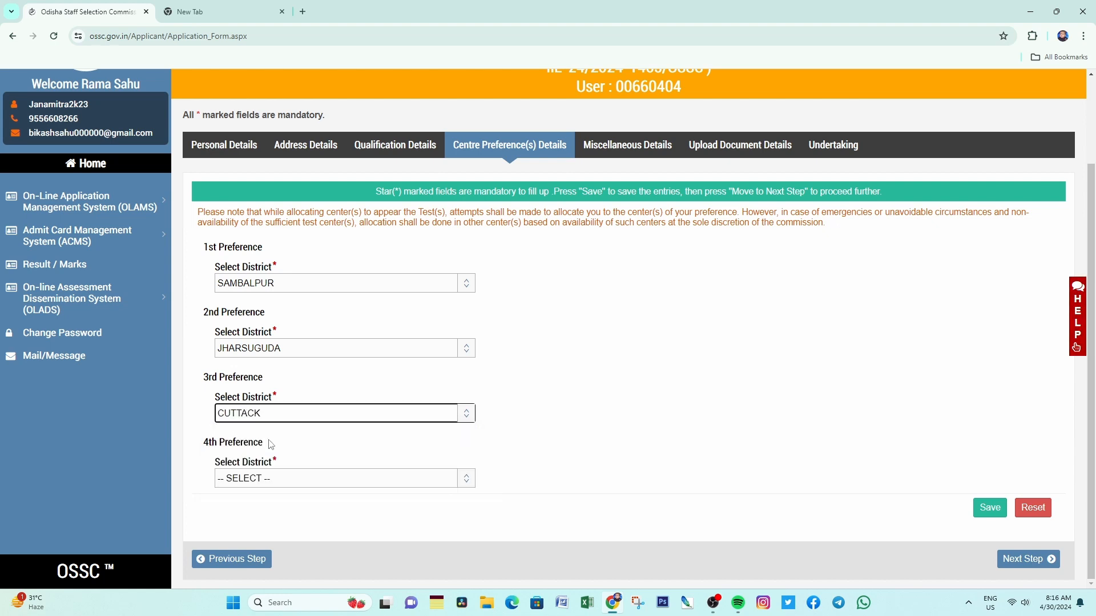
pyautogui.click(264, 483)
pyautogui.click(270, 517)
pyautogui.click(990, 508)
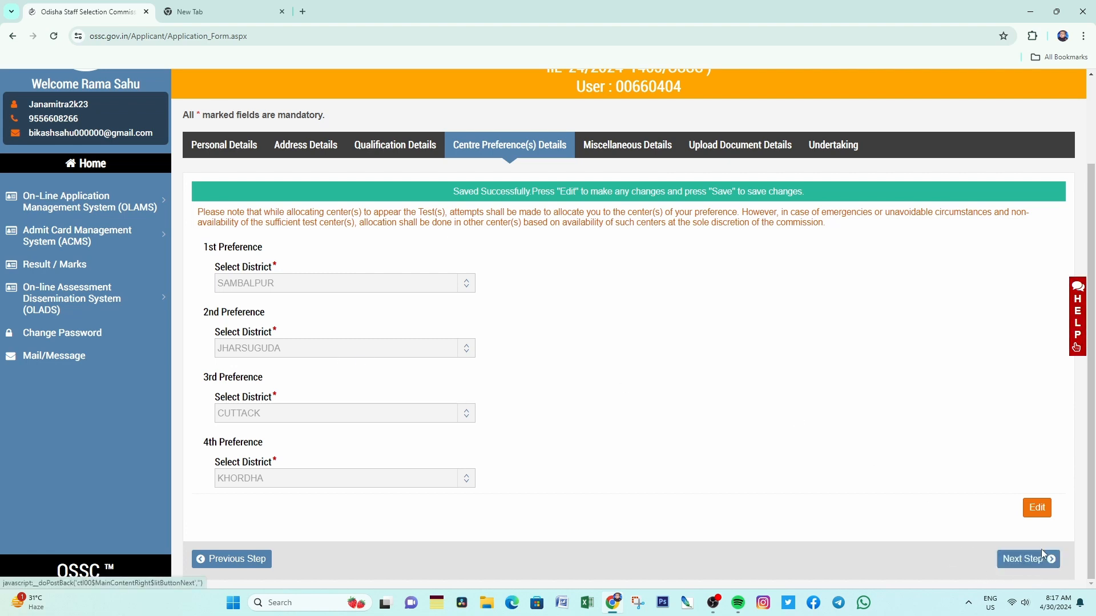
# Choose and save English as the answer language in miscellaneous details.
pyautogui.click(1028, 559)
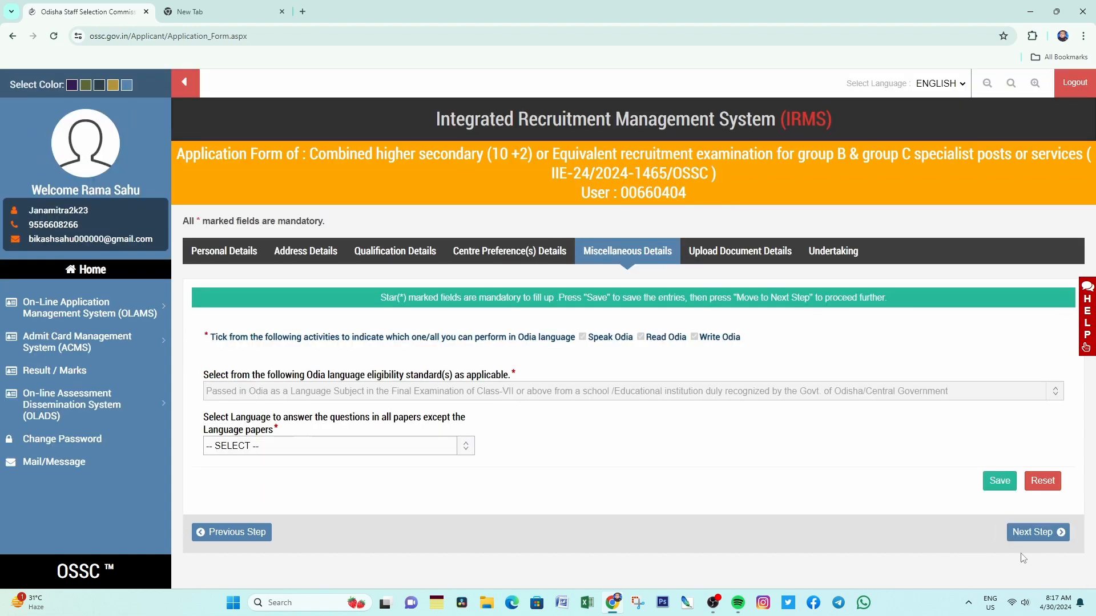
pyautogui.click(274, 447)
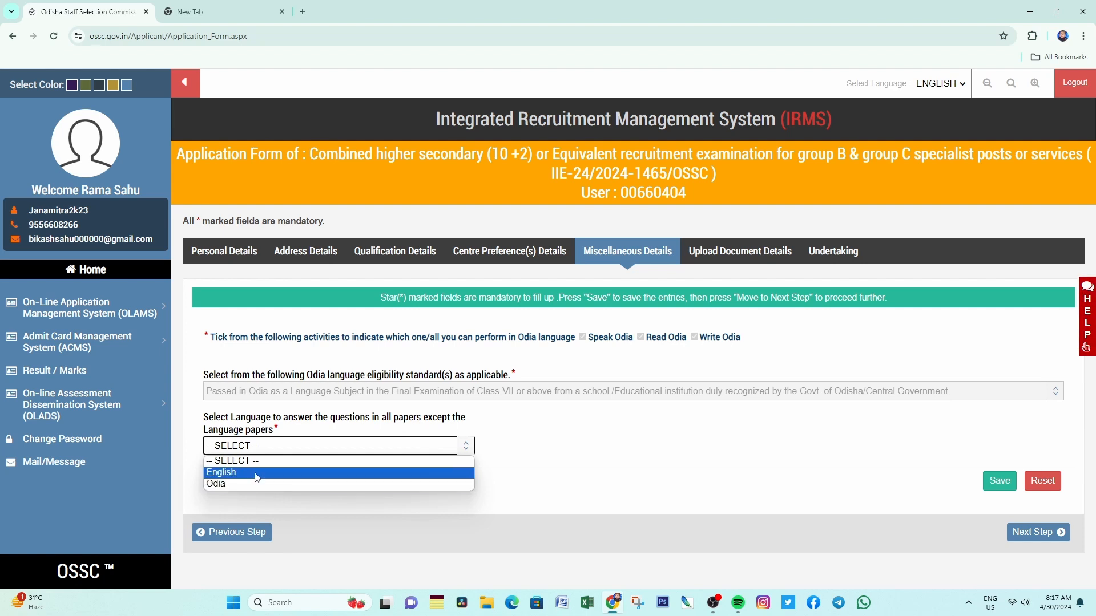
pyautogui.click(256, 473)
pyautogui.click(999, 481)
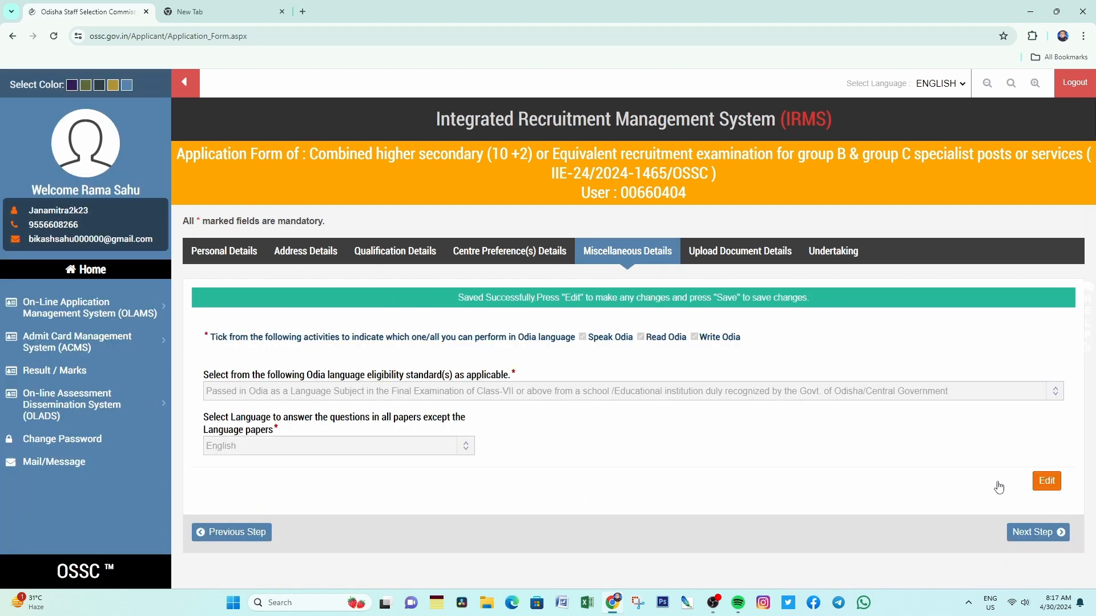
# Select PHOTO as the document type and browse to the USB drive.
pyautogui.click(1060, 541)
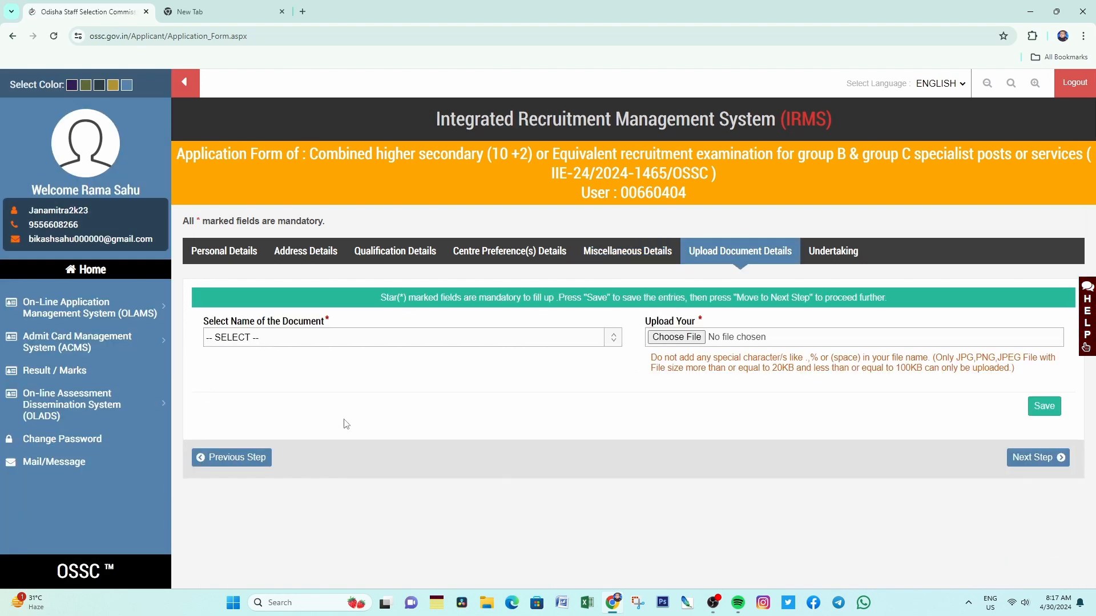
pyautogui.click(295, 342)
pyautogui.click(287, 364)
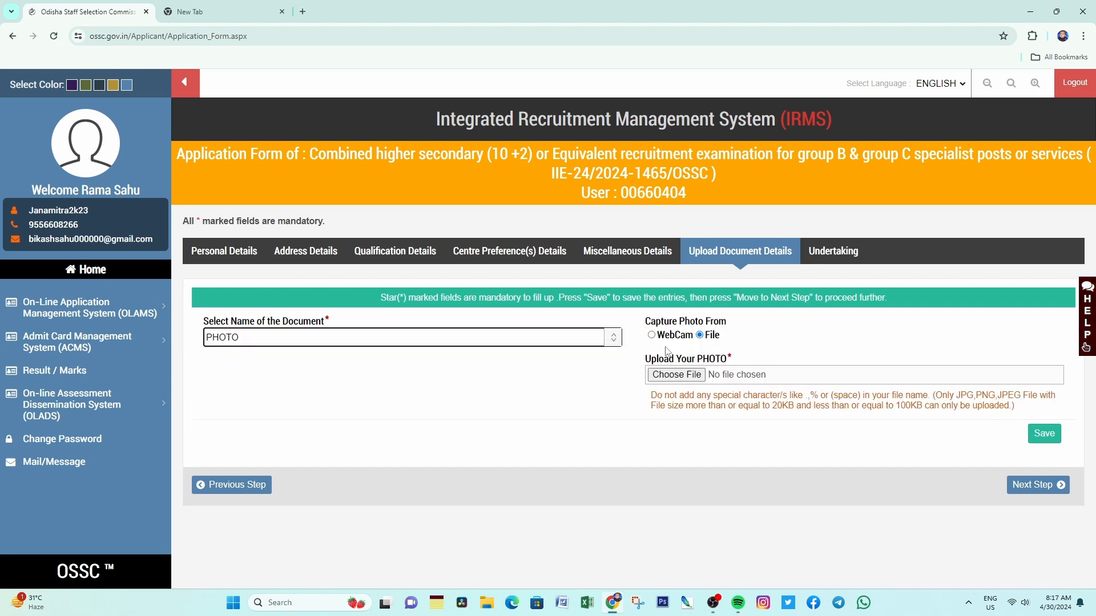
pyautogui.click(673, 375)
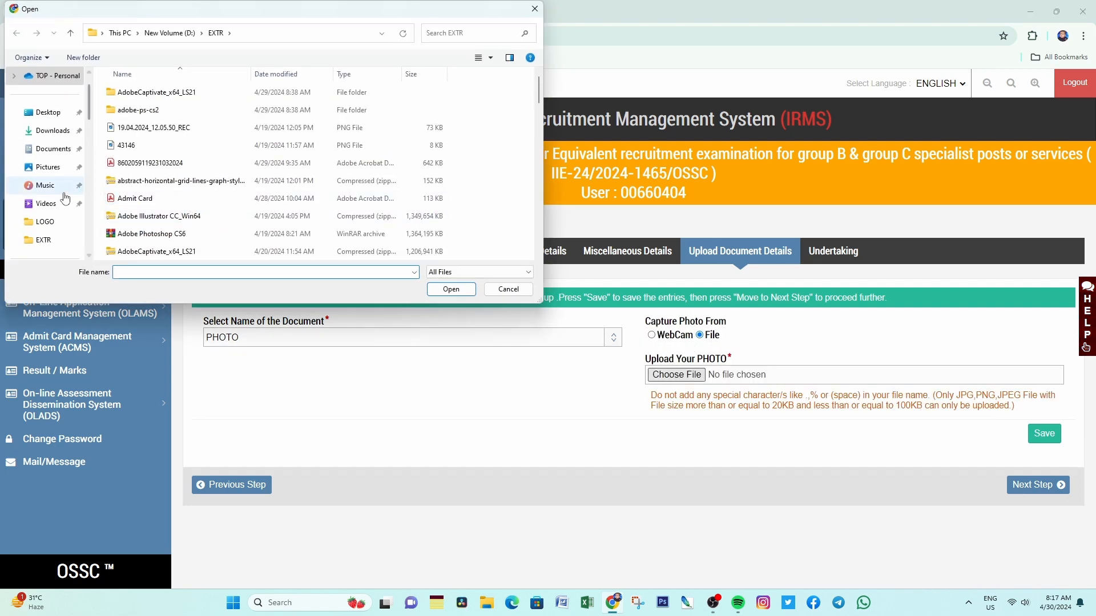
pyautogui.click(64, 239)
pyautogui.scroll(-5, 172, 198)
pyautogui.scroll(-4, 170, 198)
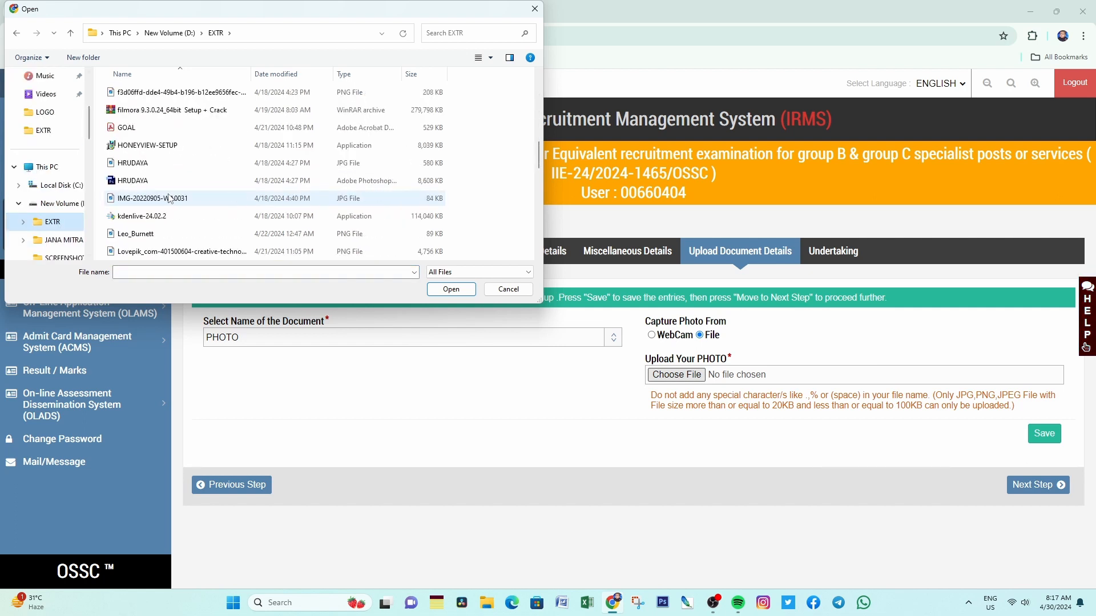
pyautogui.scroll(-1, 64, 247)
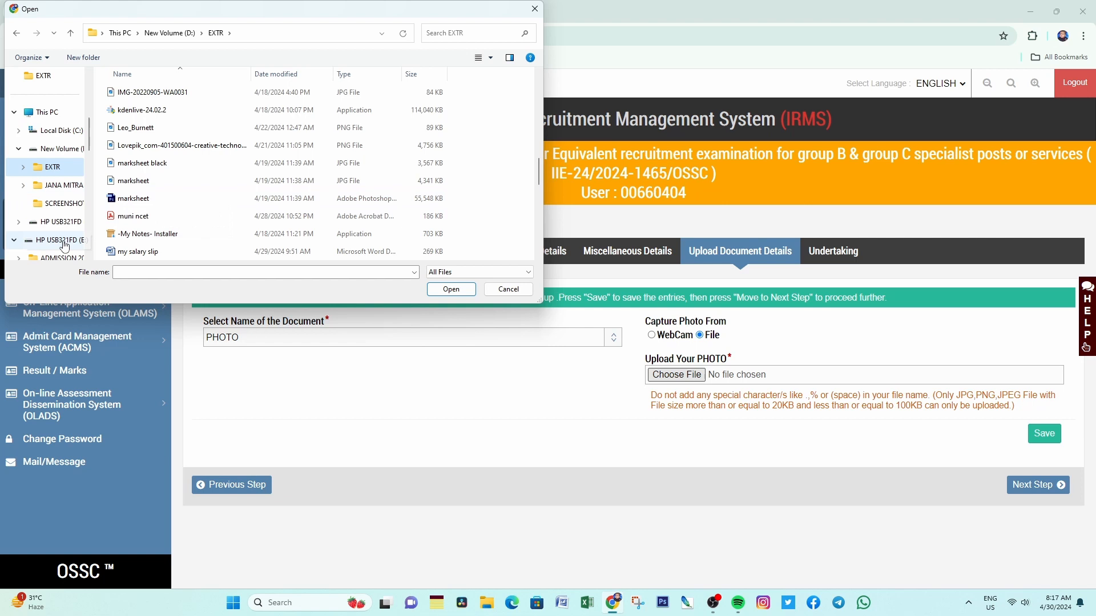
pyautogui.click(57, 185)
pyautogui.click(68, 223)
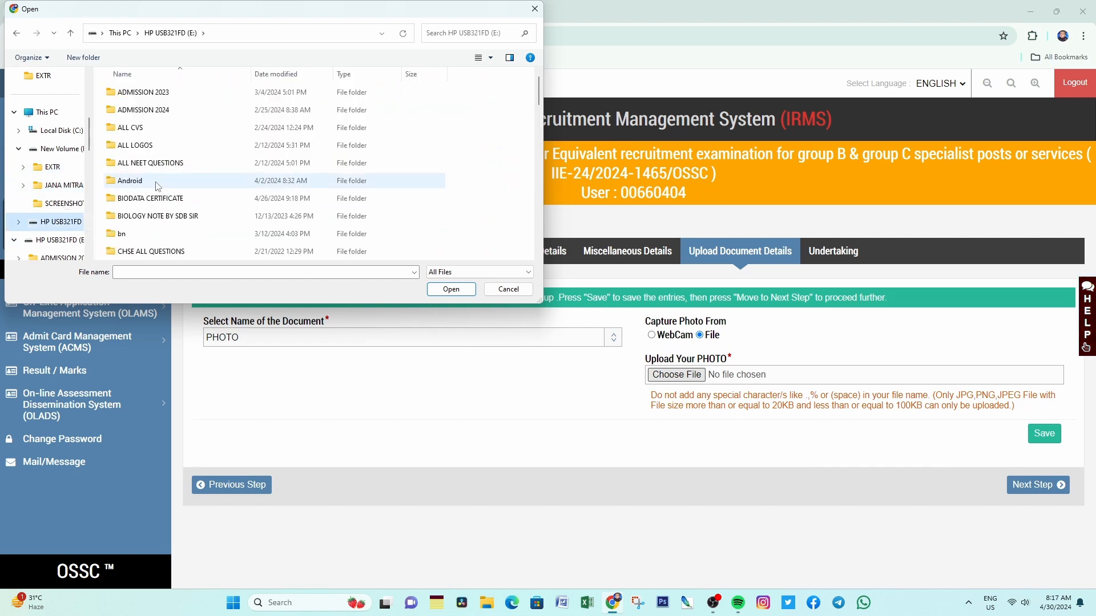
# Upload 'PASSPORT SIZE copy' from the applicant's folder and save it.
pyautogui.click(175, 221)
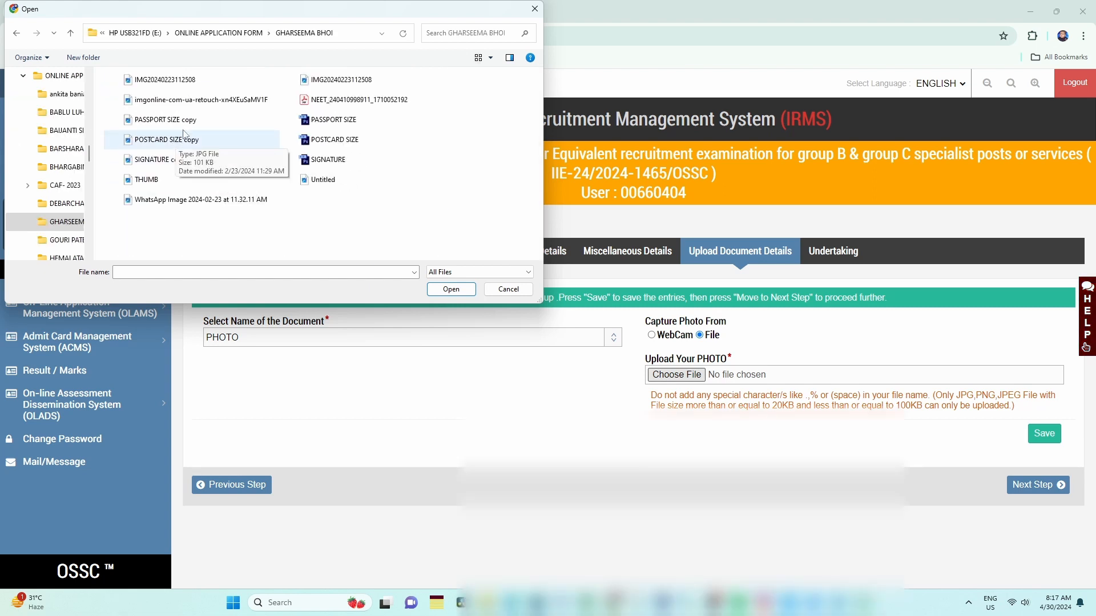
pyautogui.doubleClick(168, 120)
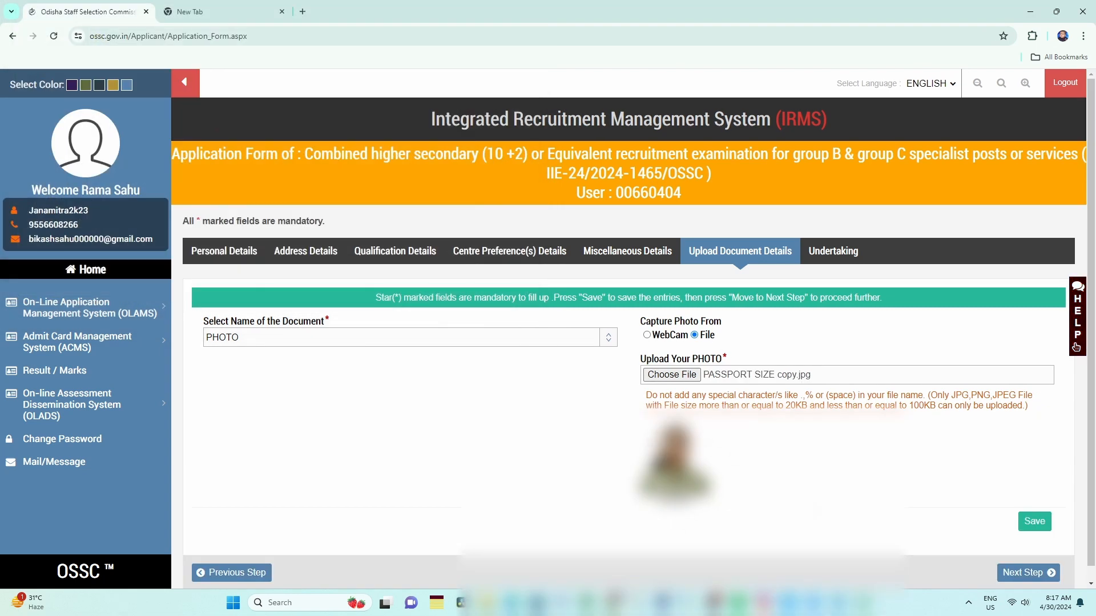
pyautogui.click(1030, 524)
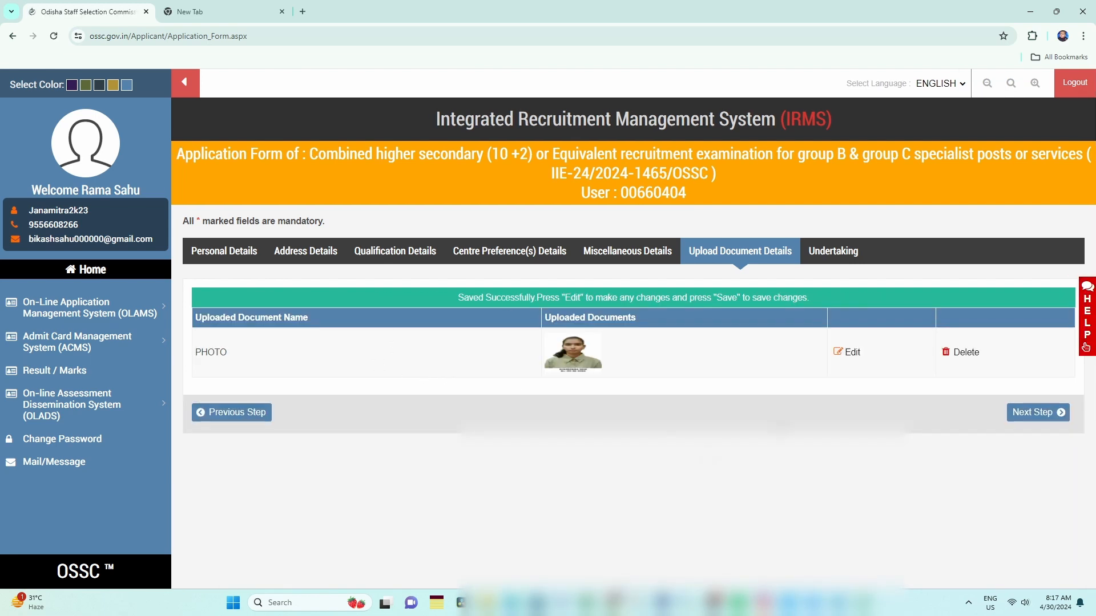
pyautogui.click(1037, 412)
# Accept all the terms and conditions and open the application form preview.
pyautogui.click(214, 385)
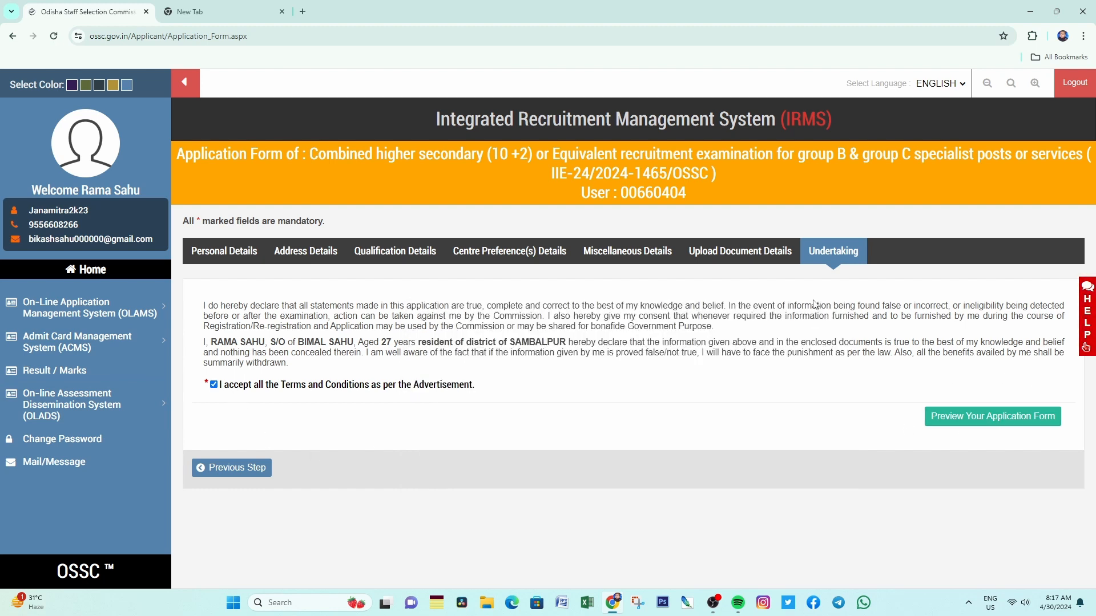
pyautogui.moveTo(203, 314); pyautogui.dragTo(572, 383)
pyautogui.click(571, 383)
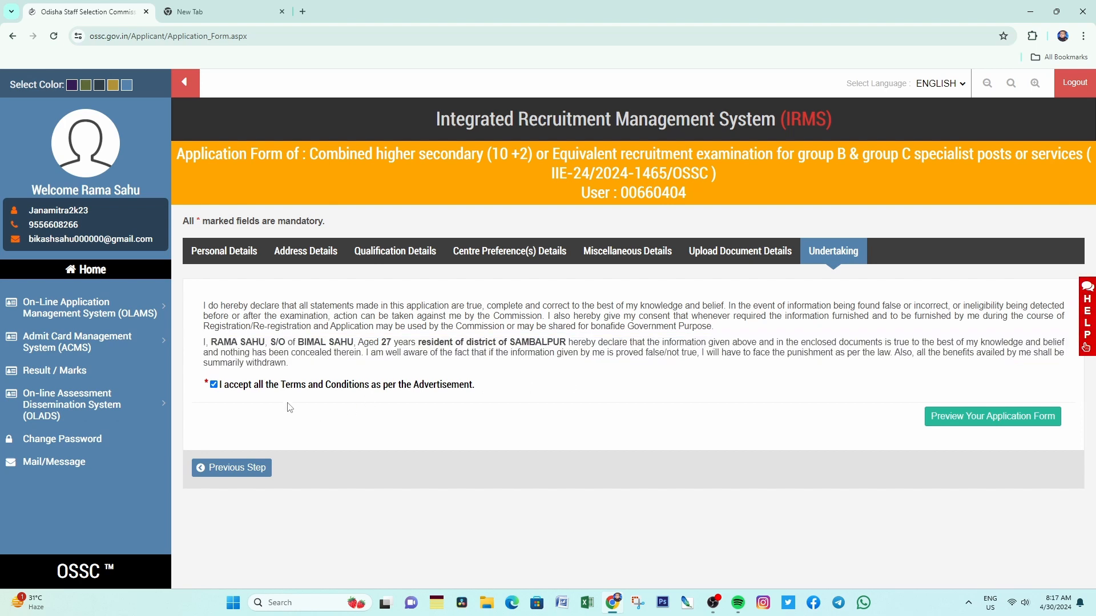
pyautogui.click(956, 424)
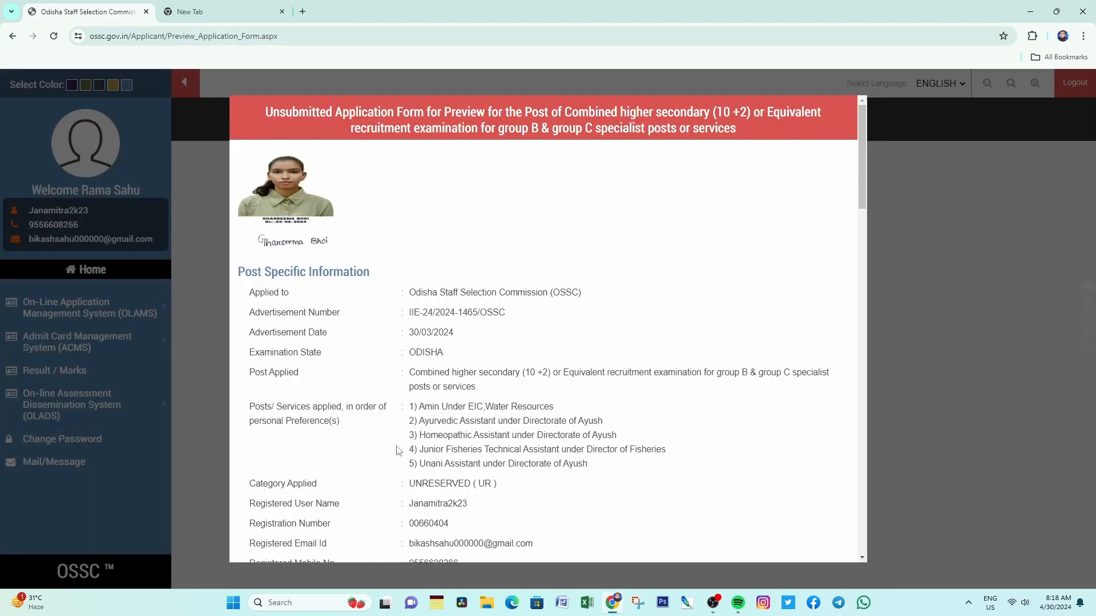
# Review the whole application preview, then submit it and confirm the submission.
pyautogui.scroll(-3, 297, 267)
pyautogui.scroll(3, 274, 172)
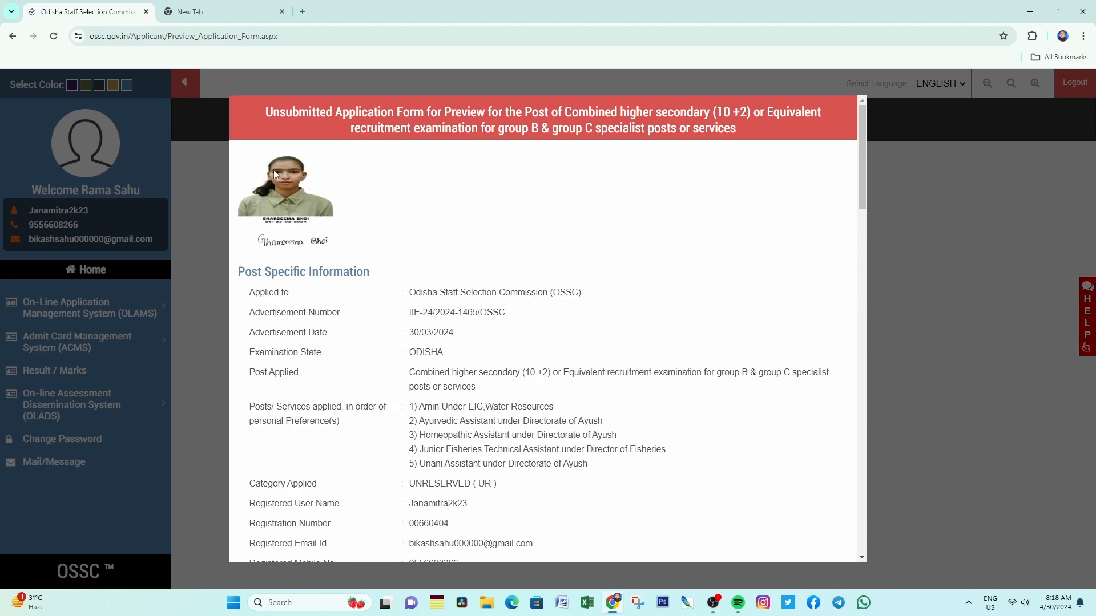
pyautogui.scroll(-7, 560, 351)
pyautogui.scroll(-5, 599, 377)
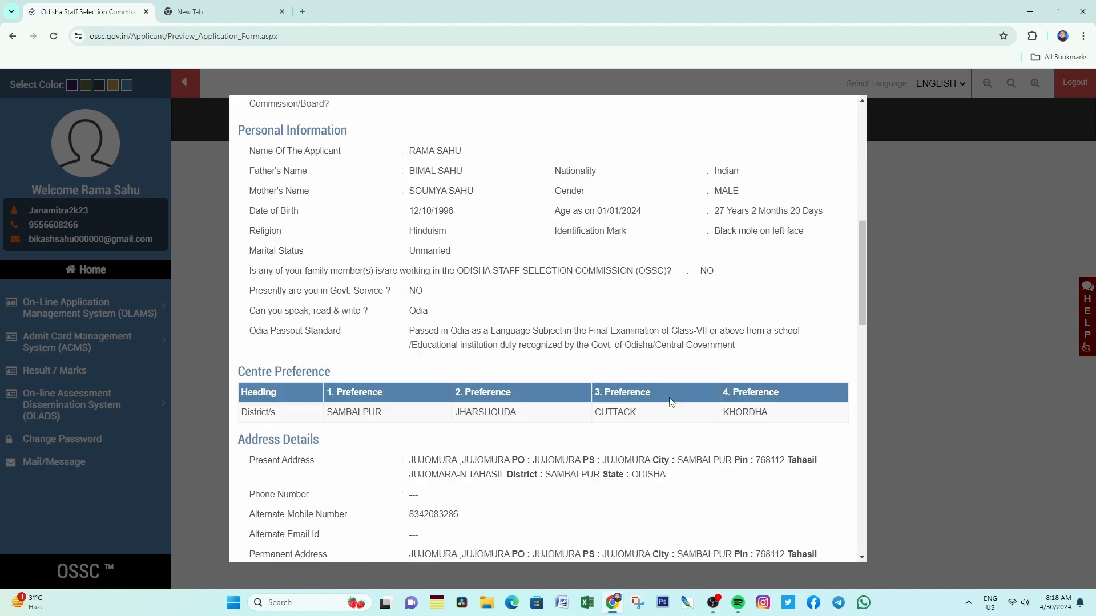
pyautogui.scroll(-2, 665, 437)
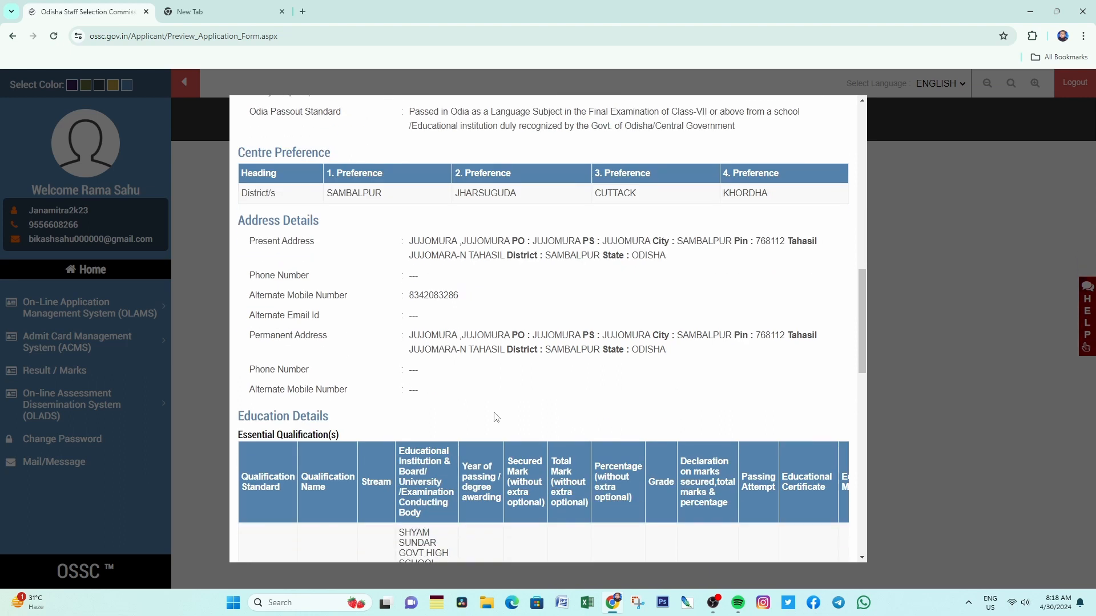
pyautogui.scroll(-3, 588, 343)
pyautogui.scroll(-4, 589, 367)
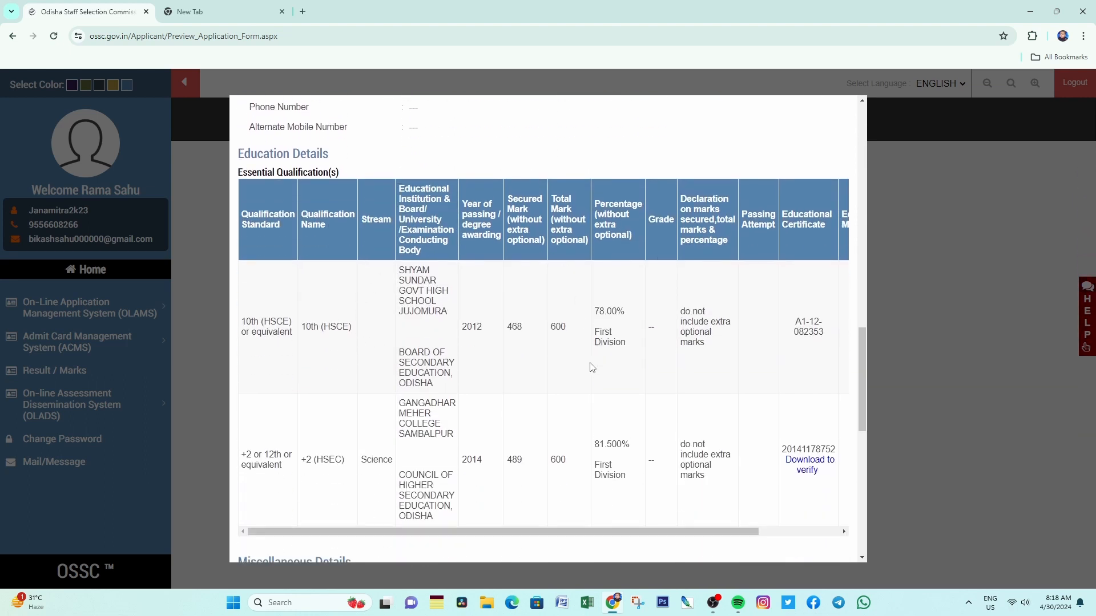
pyautogui.scroll(-1, 553, 378)
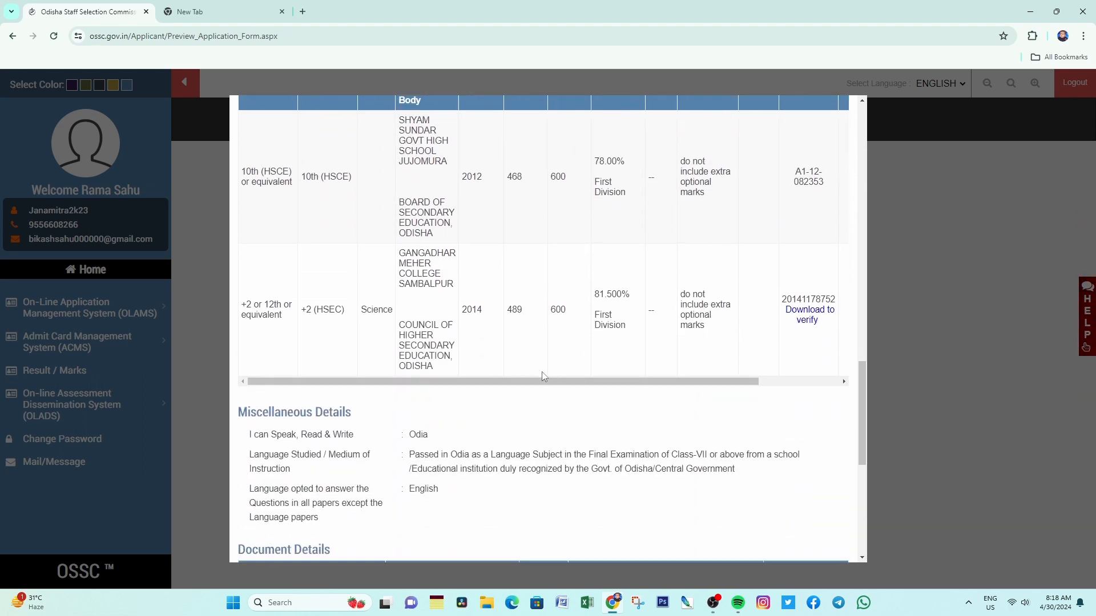
pyautogui.scroll(-3, 607, 229)
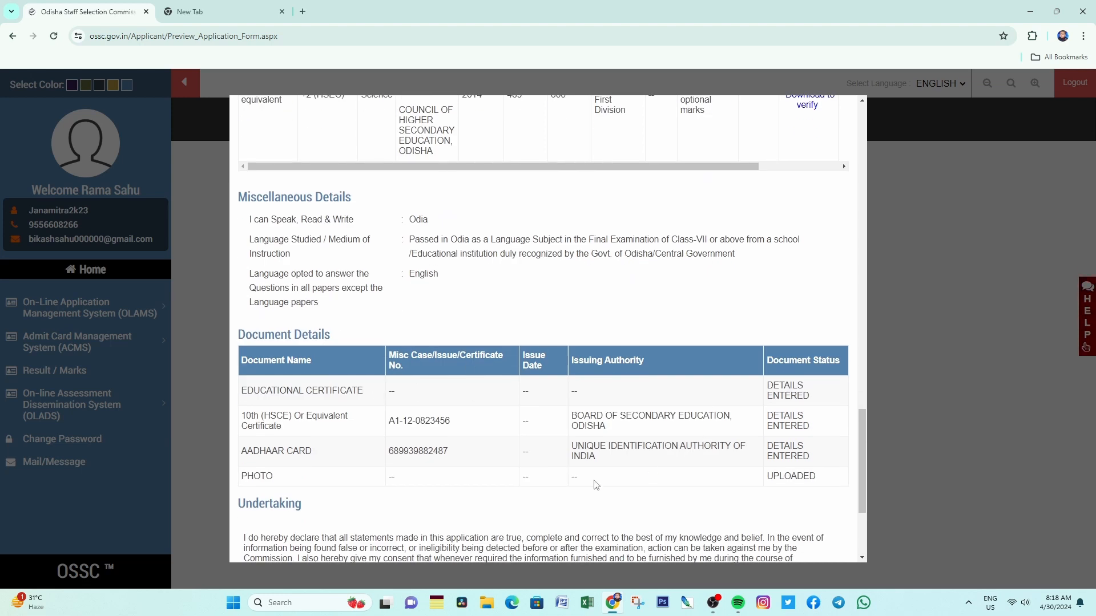
pyautogui.scroll(-2, 480, 357)
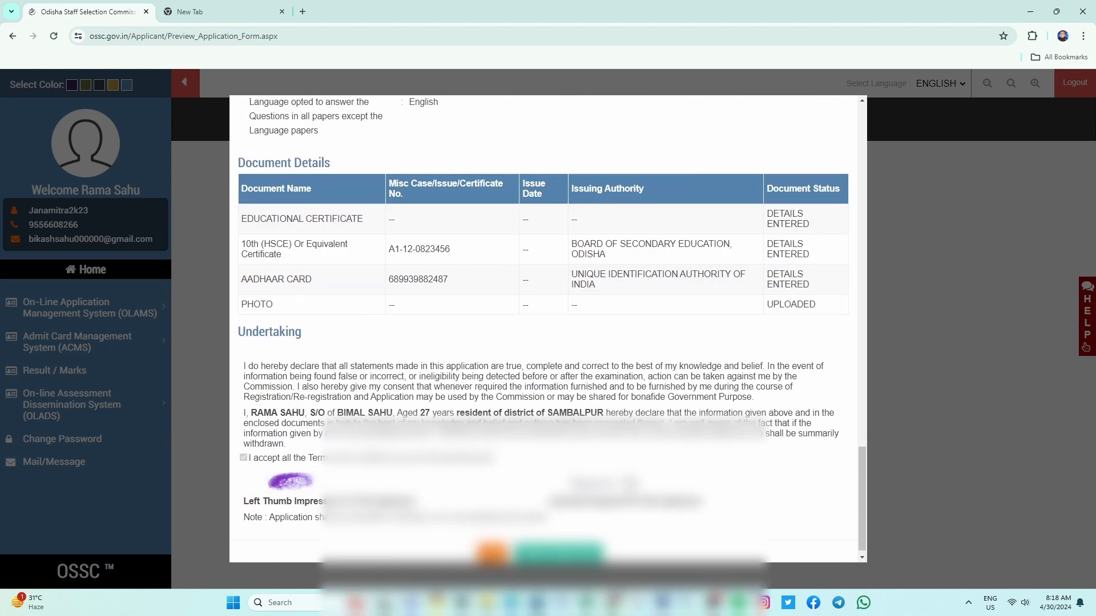
pyautogui.scroll(-1, 525, 341)
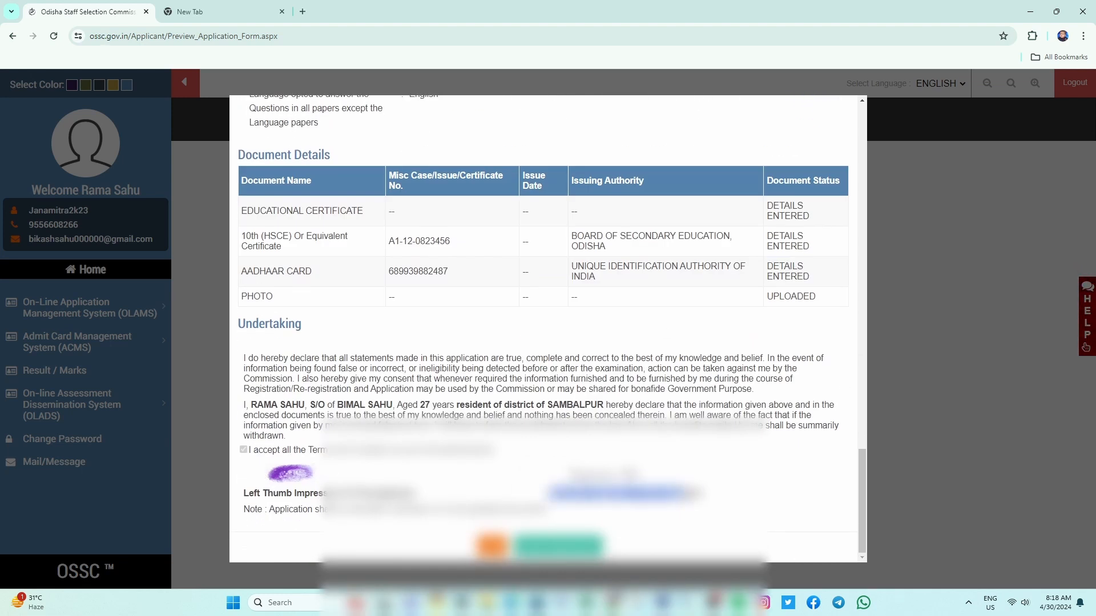
pyautogui.click(568, 549)
pyautogui.click(596, 116)
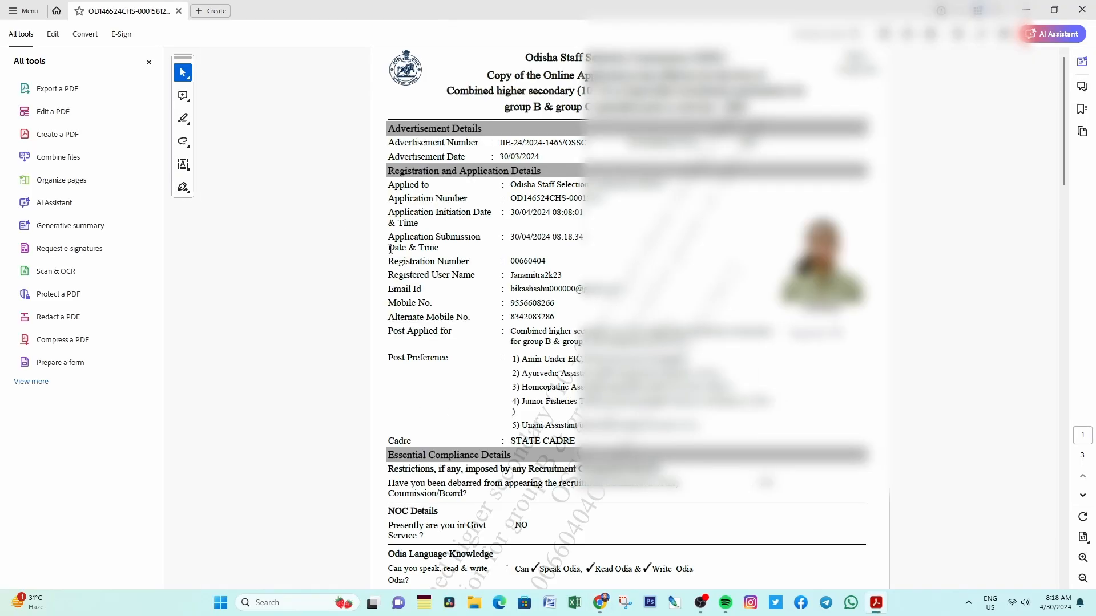
# Read through the three-page application PDF copy, then close Acrobat.
pyautogui.scroll(-10, 628, 314)
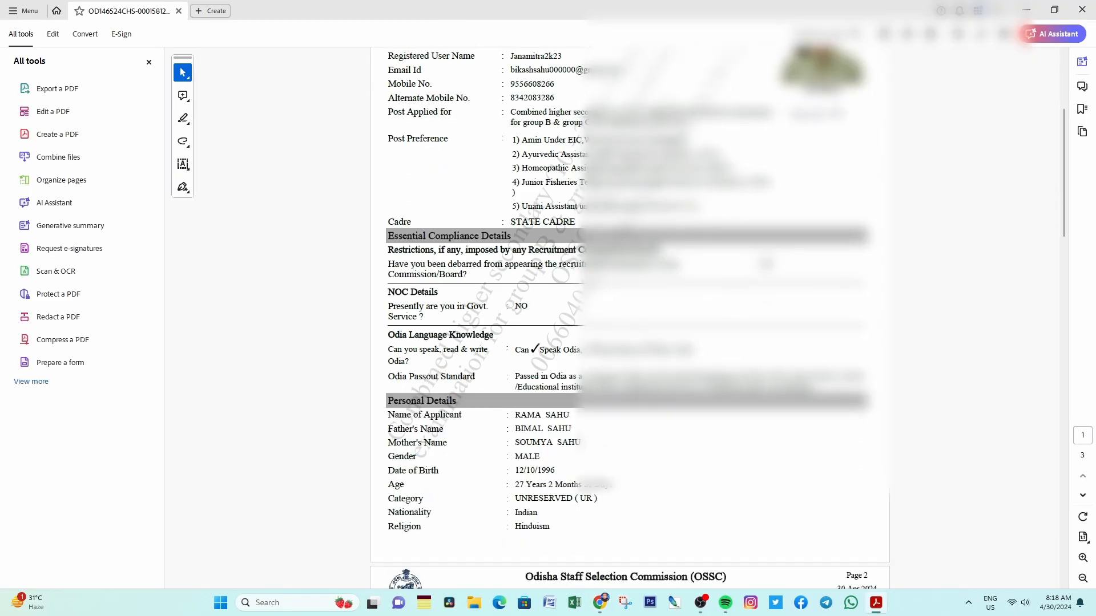
pyautogui.scroll(-15, 627, 314)
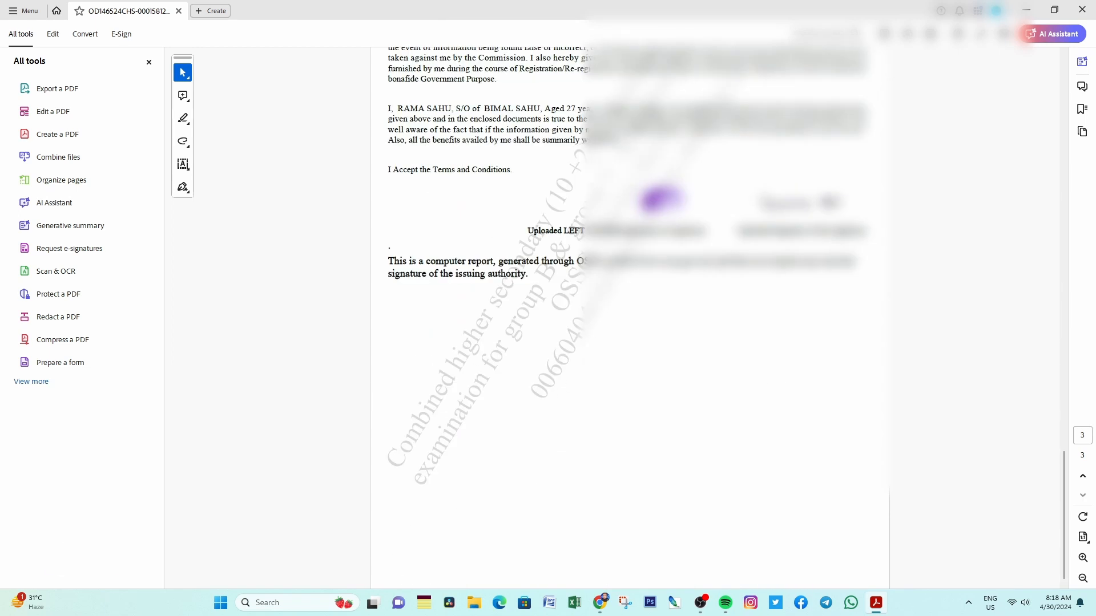
pyautogui.scroll(15, 592, 429)
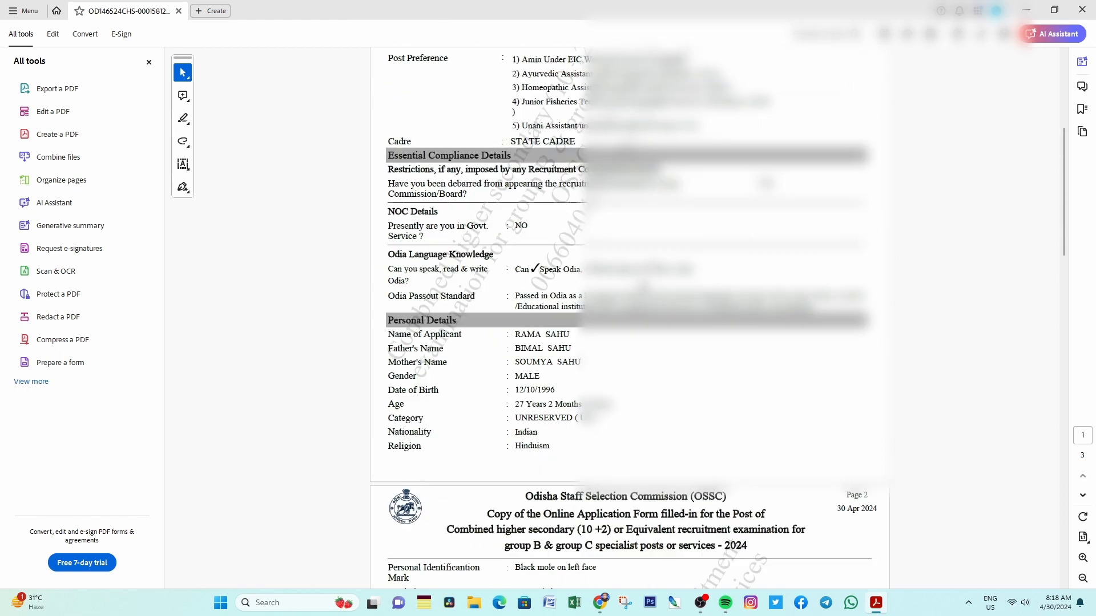
pyautogui.scroll(5, 628, 314)
pyautogui.scroll(-15, 627, 314)
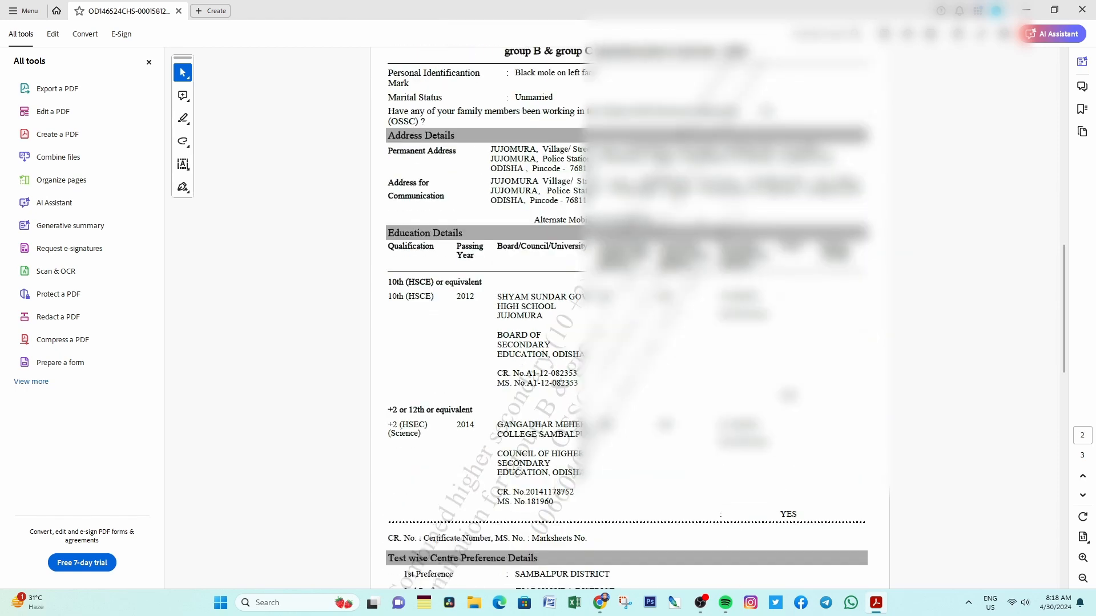
pyautogui.scroll(-5, 628, 314)
pyautogui.scroll(12, 627, 314)
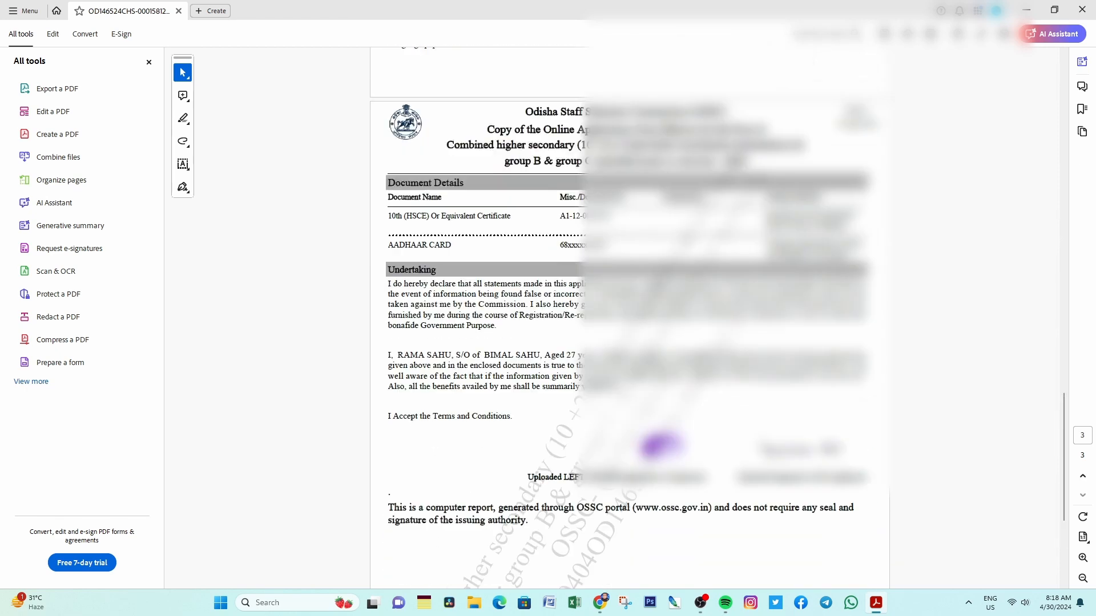
pyautogui.click(1081, 9)
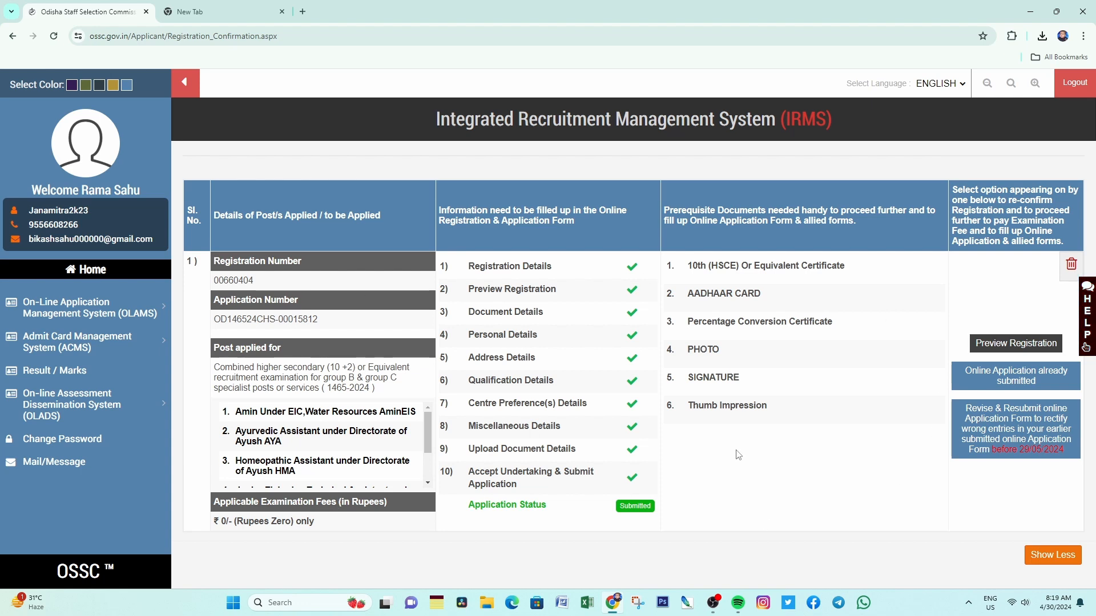
pyautogui.moveTo(714, 605)
pyautogui.moveTo(1063, 267)
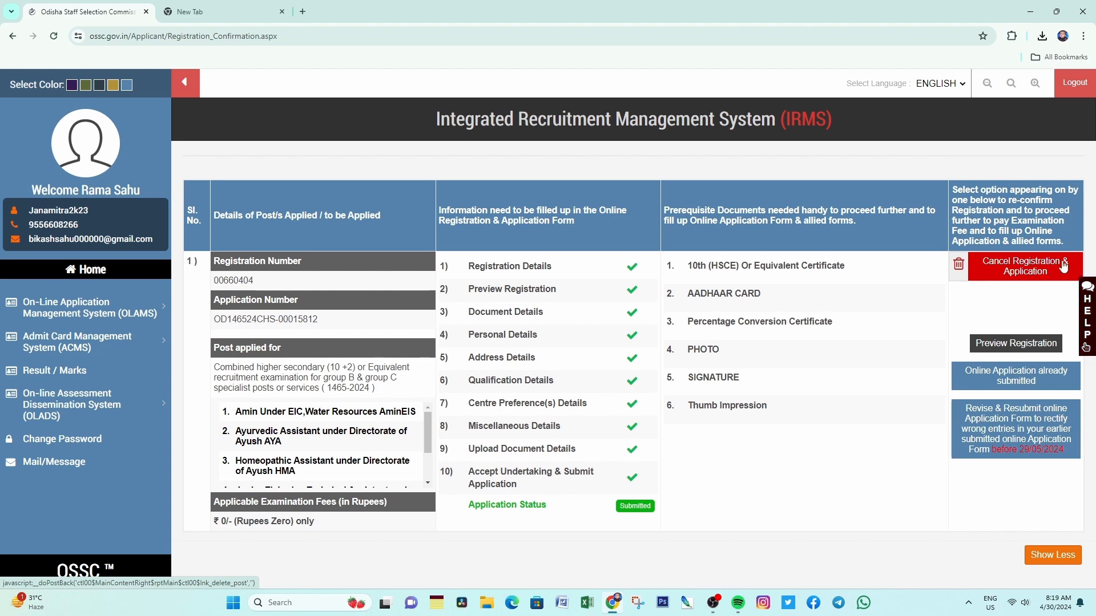